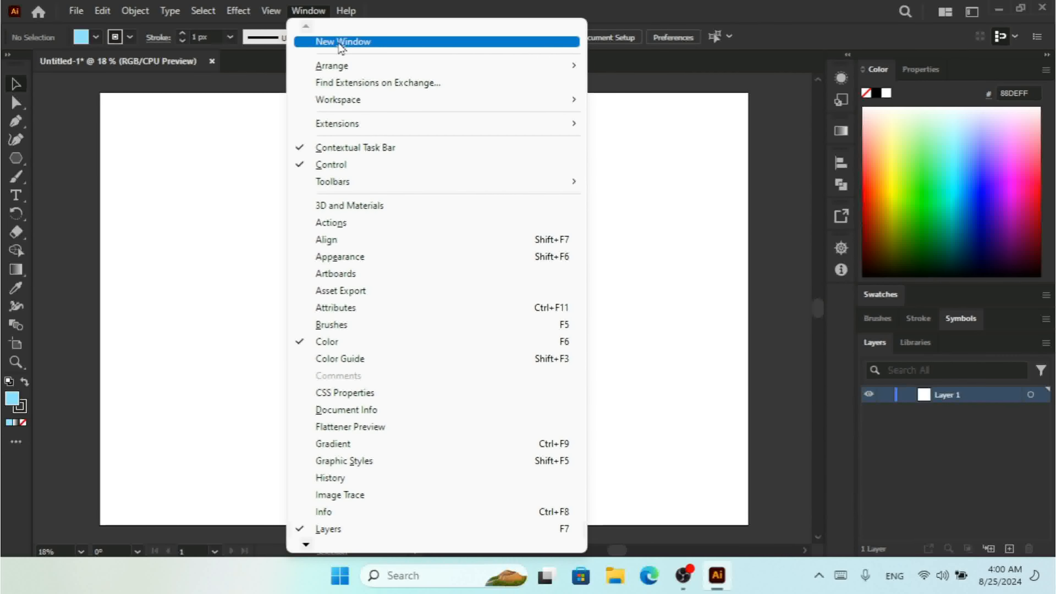
Open three additional windows of the untitled document.
click(341, 43)
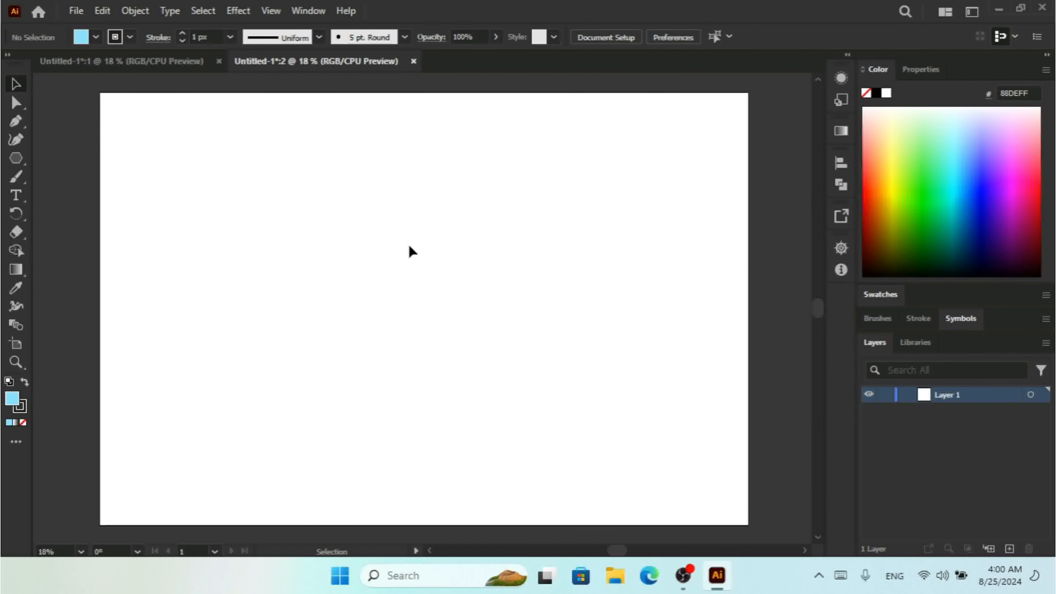
click(270, 11)
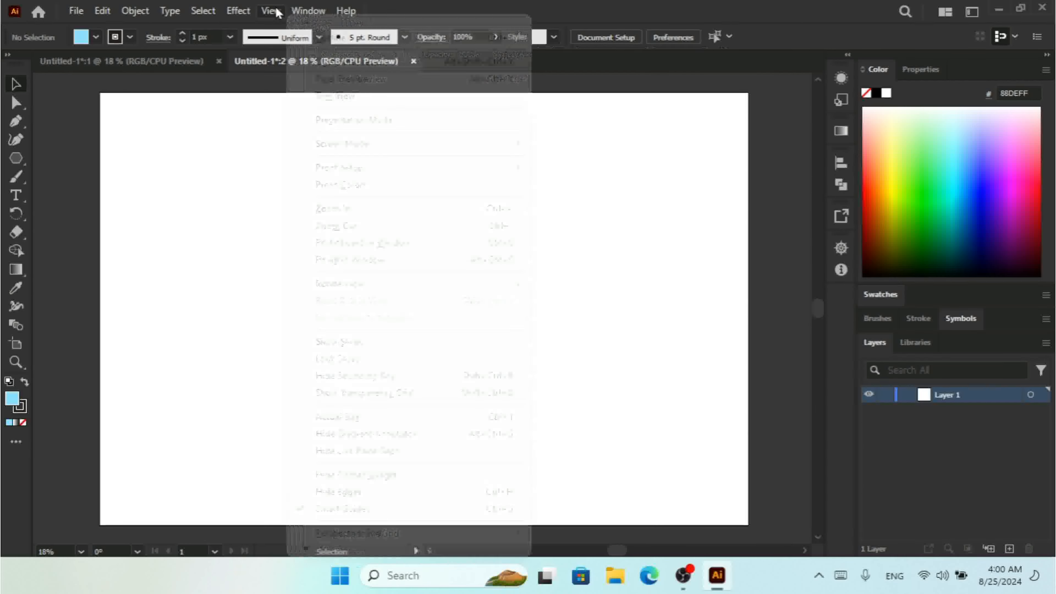
mouse_move(303, 12)
click(325, 38)
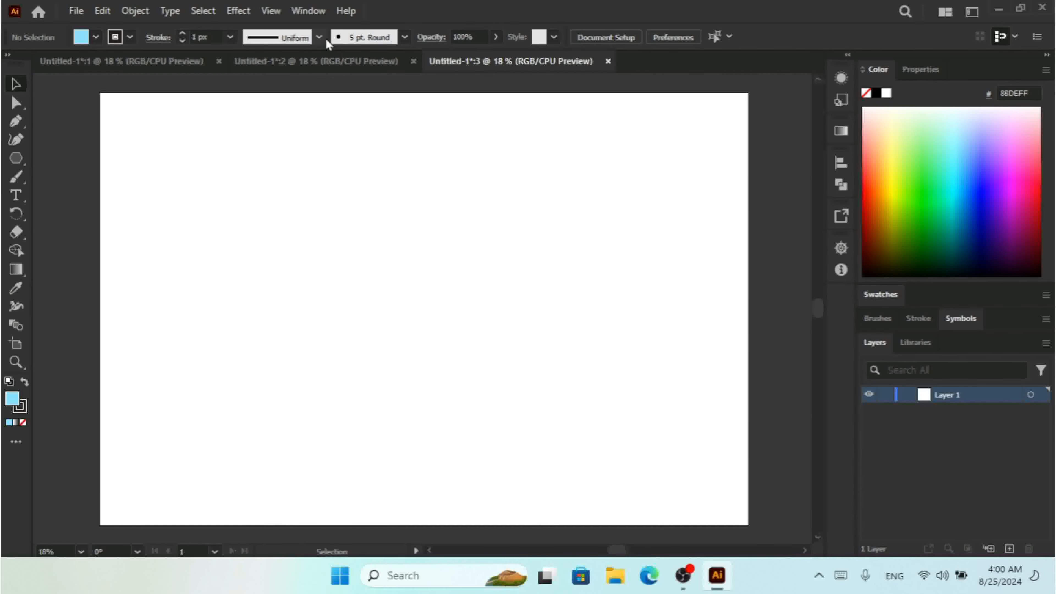
click(307, 11)
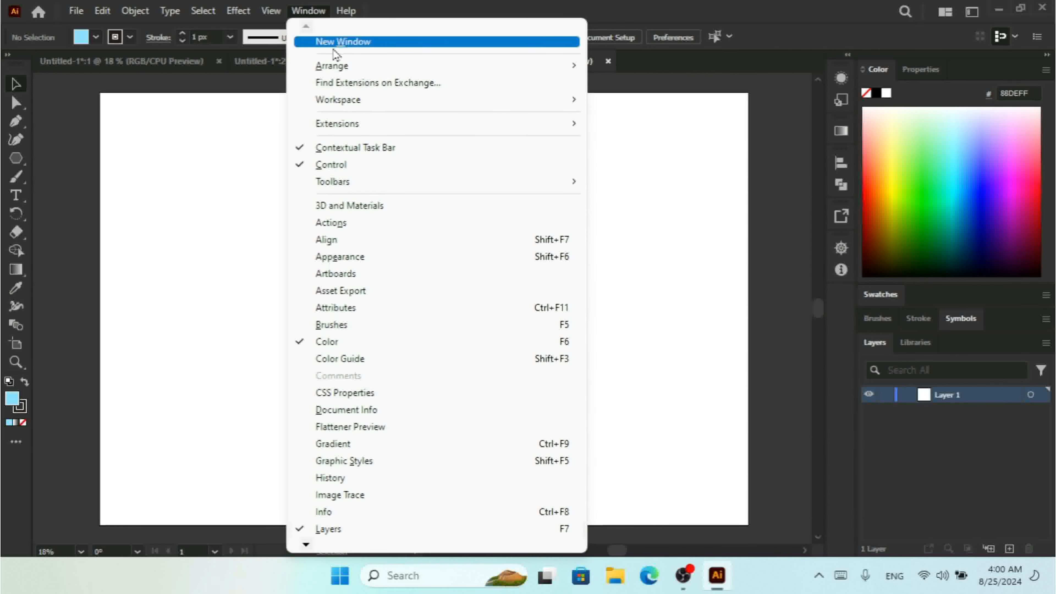
click(333, 42)
In the document's first window, draw a large light-blue hexagon and move it close to the artboard's centre.
click(111, 63)
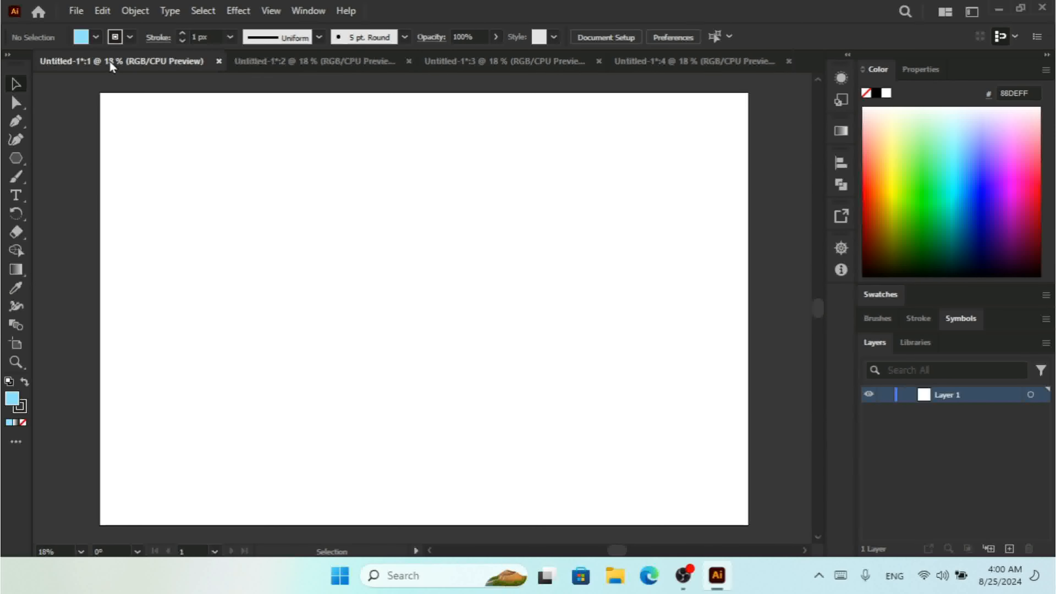
click(17, 159)
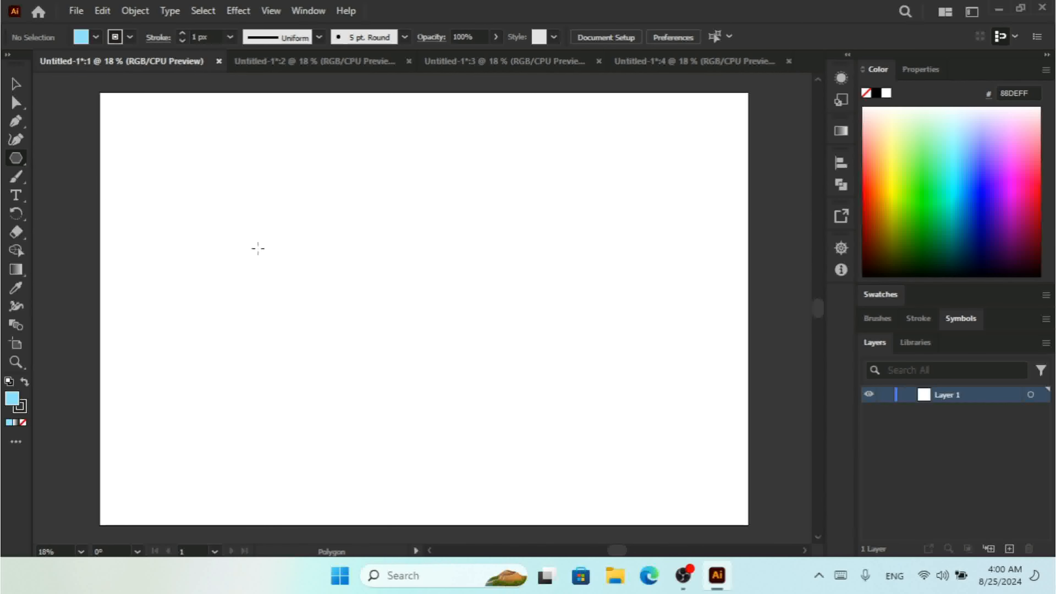
drag(225, 214, 319, 301)
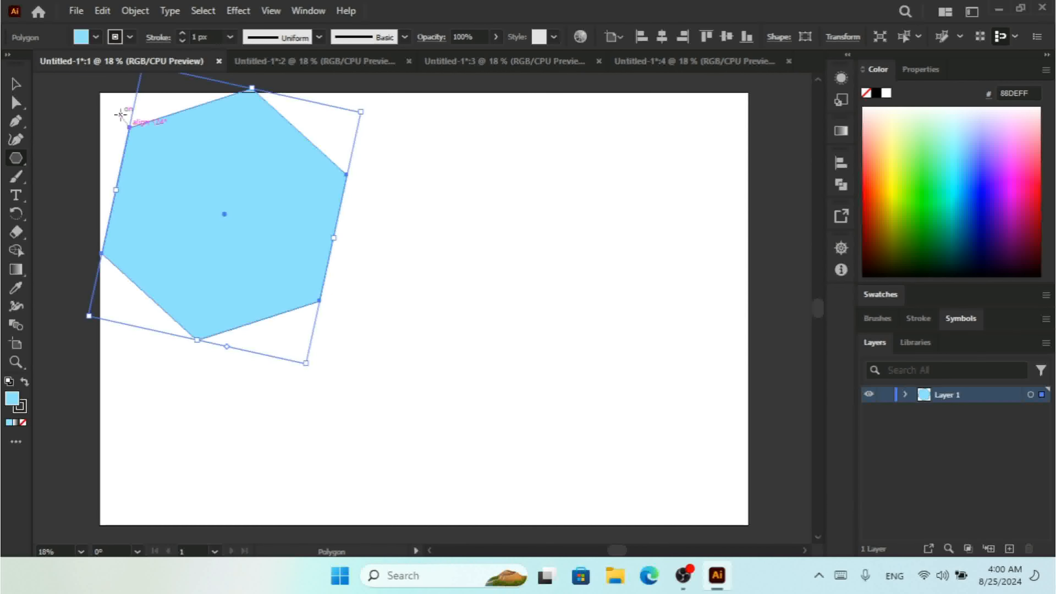
click(16, 84)
drag(188, 195, 341, 258)
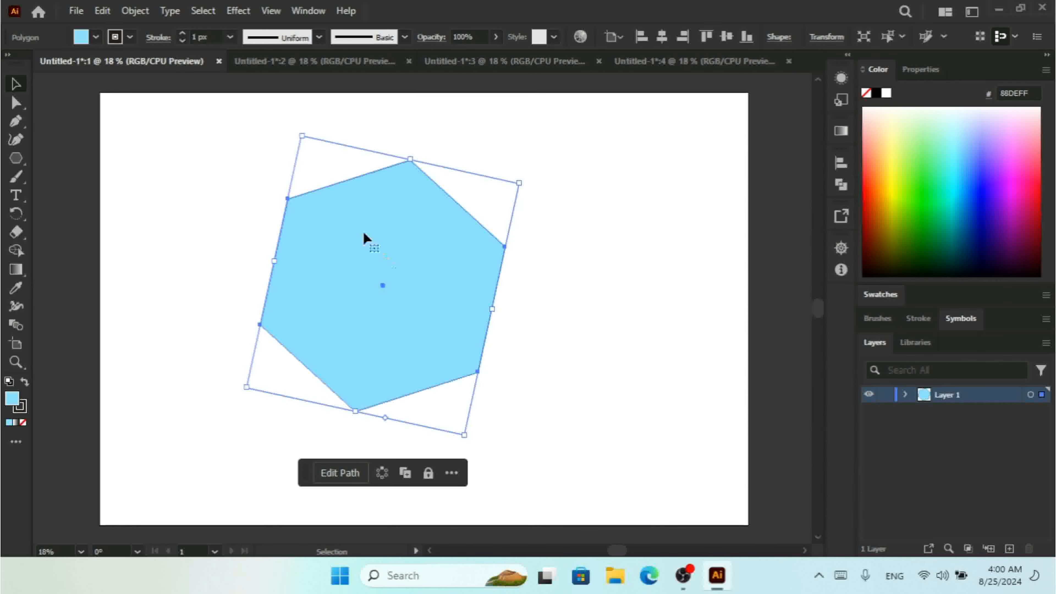
Check the hexagon in the document's second, third and fourth windows, and return to the third one.
click(298, 63)
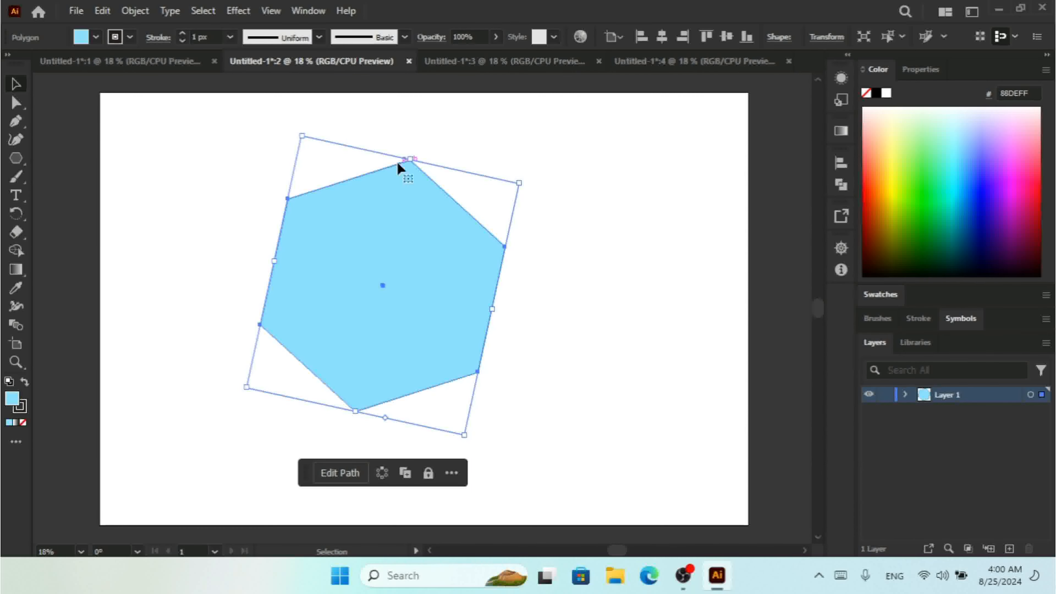
click(472, 62)
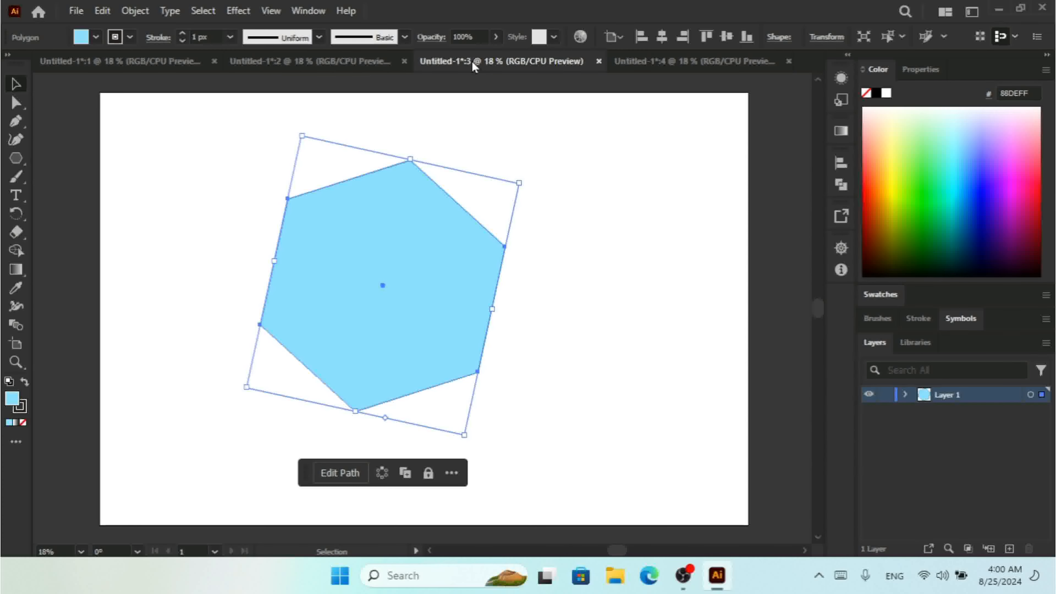
click(677, 65)
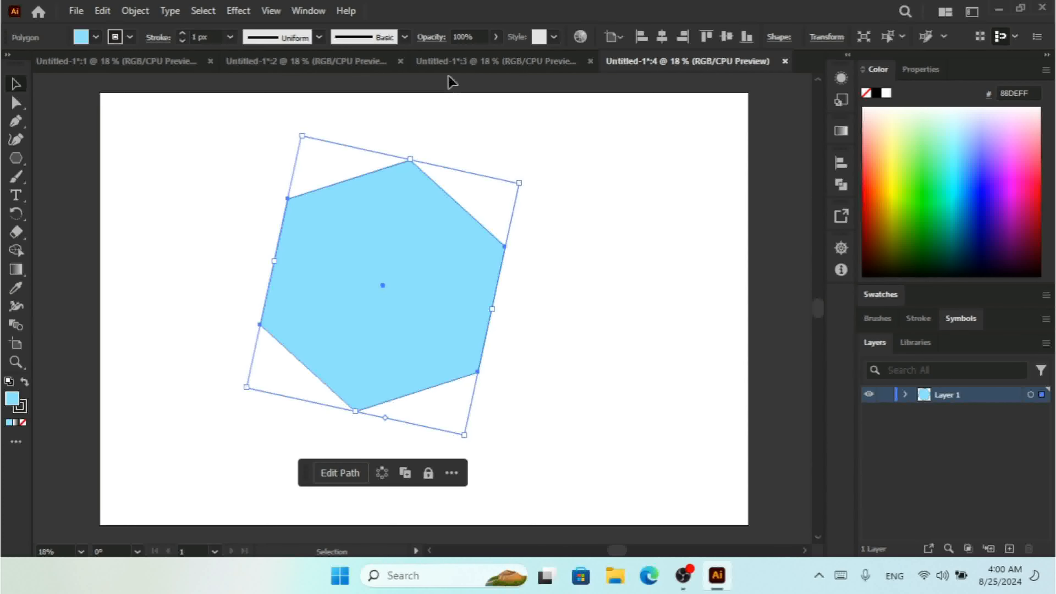
click(446, 65)
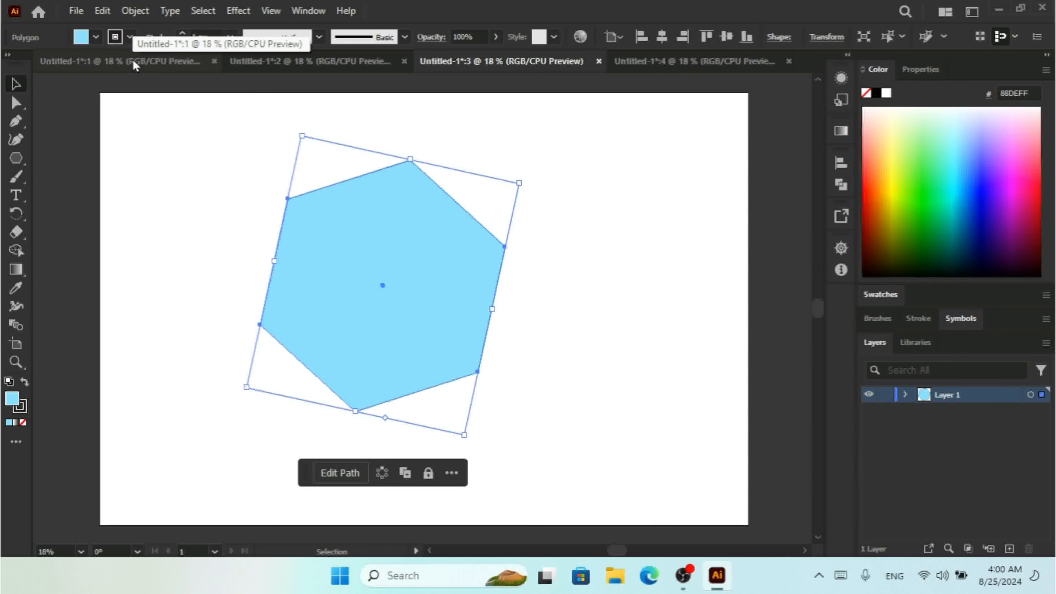
Tile all four document windows so they show side by side.
click(306, 10)
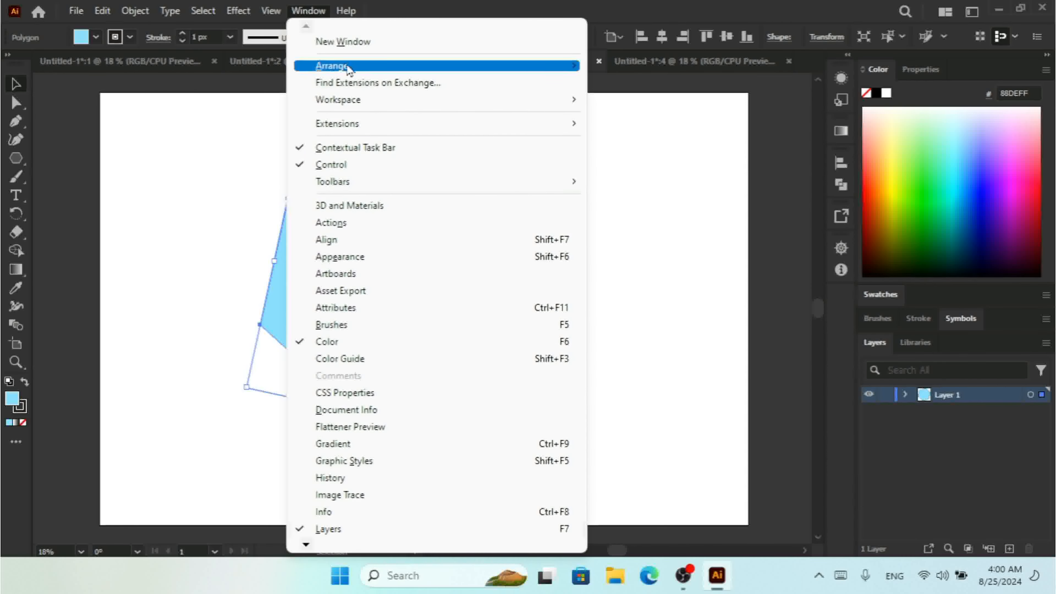
mouse_move(348, 69)
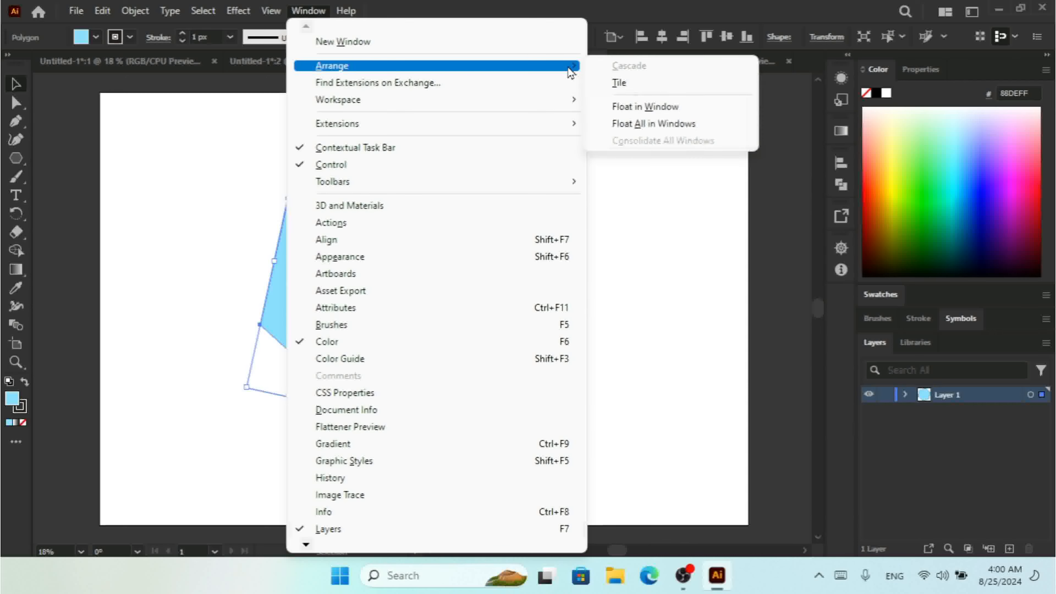
click(630, 83)
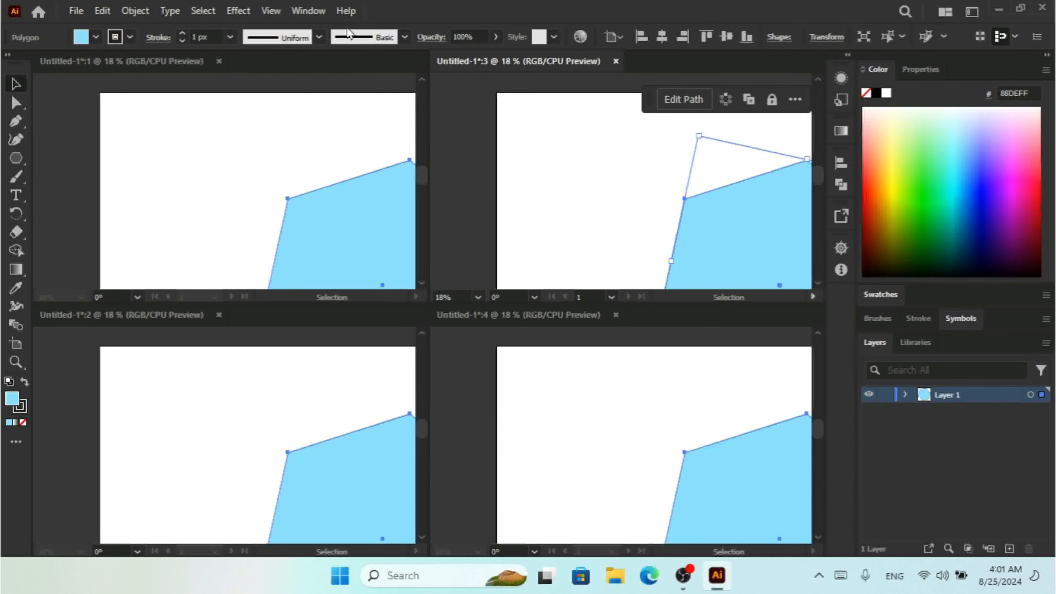
click(972, 12)
click(945, 13)
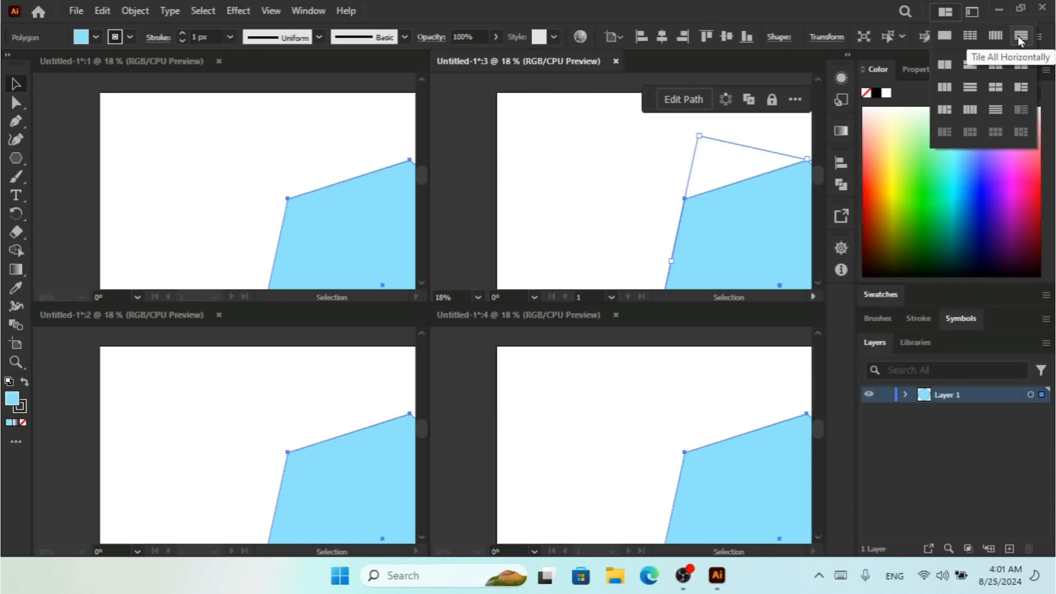
click(328, 14)
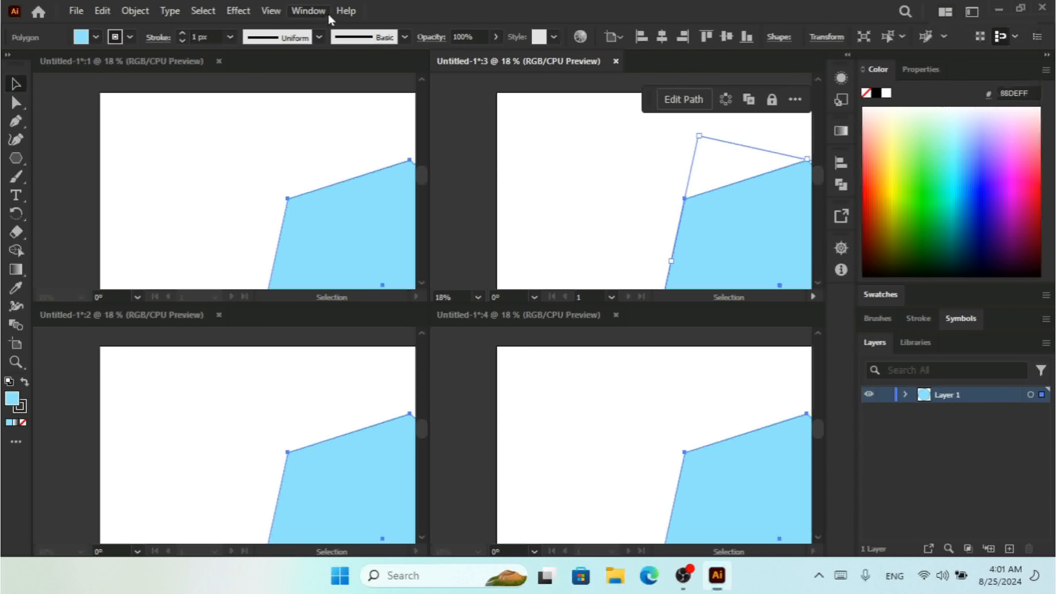
Float the document's third view in its own window and apply the Cascade arrangement.
click(320, 19)
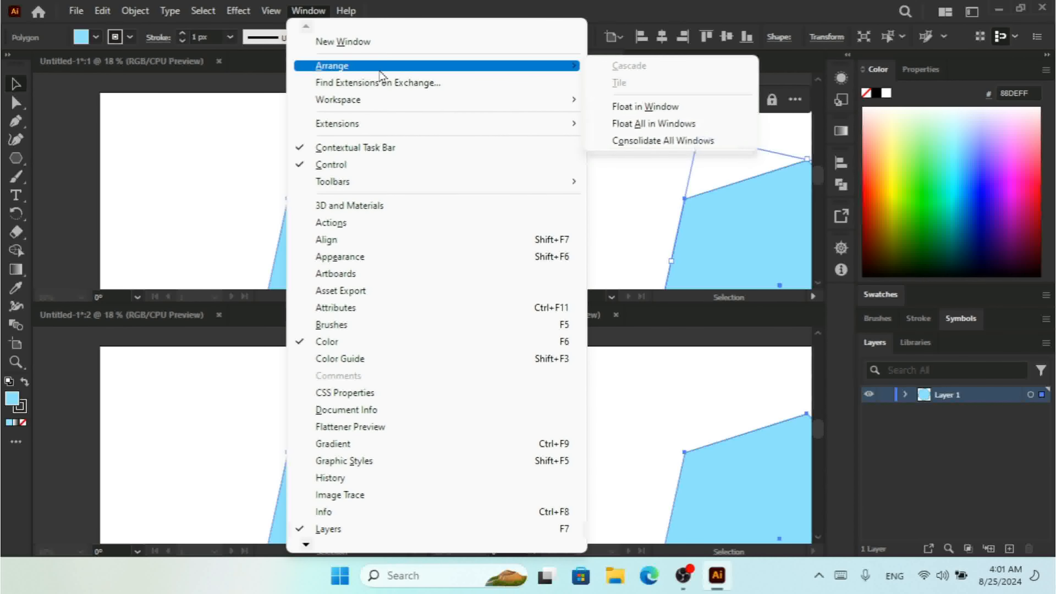
click(663, 108)
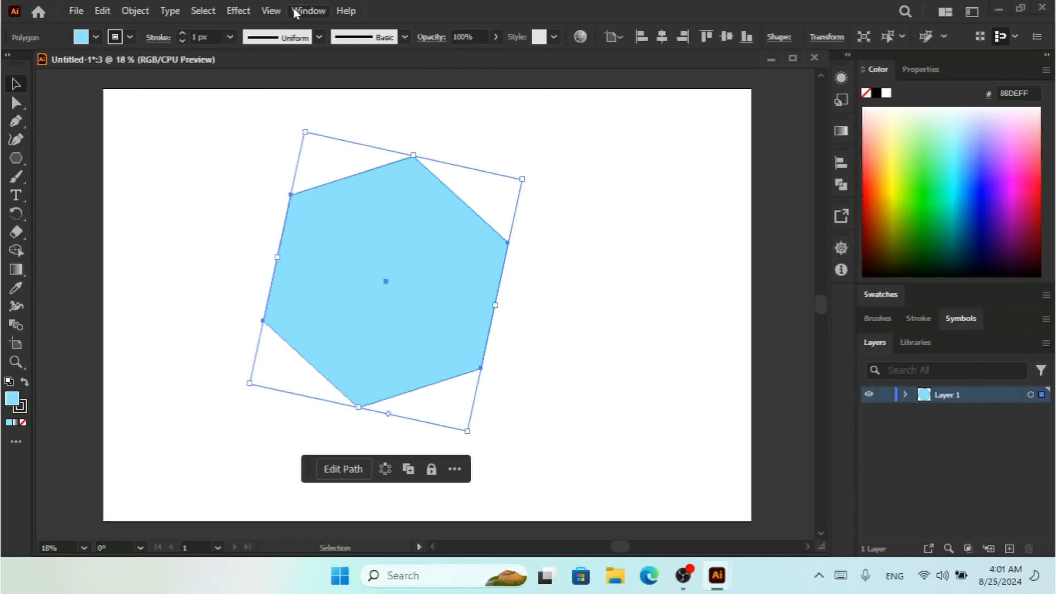
click(269, 10)
mouse_move(294, 10)
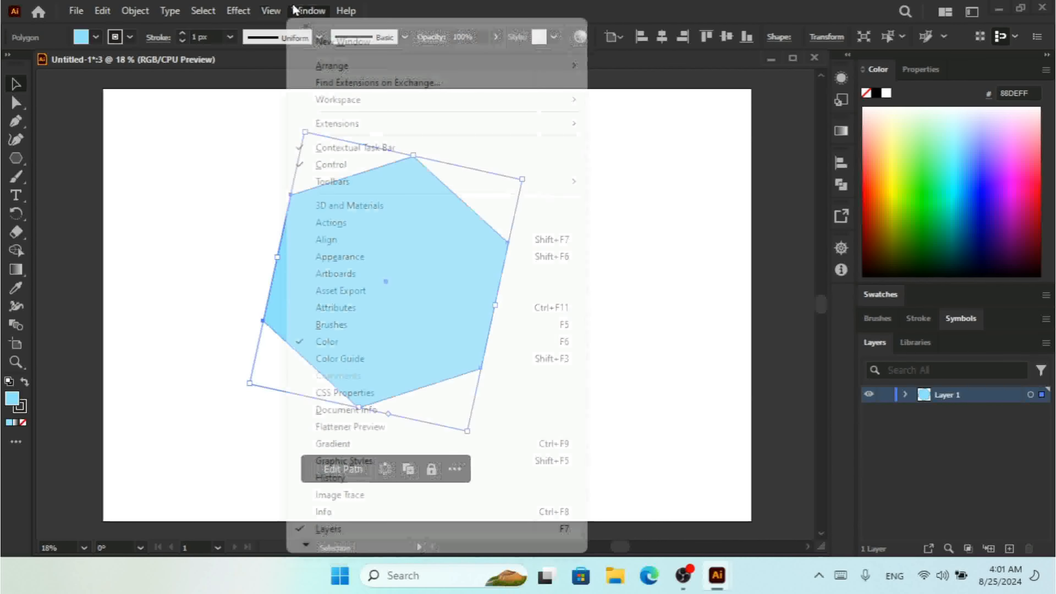
mouse_move(540, 65)
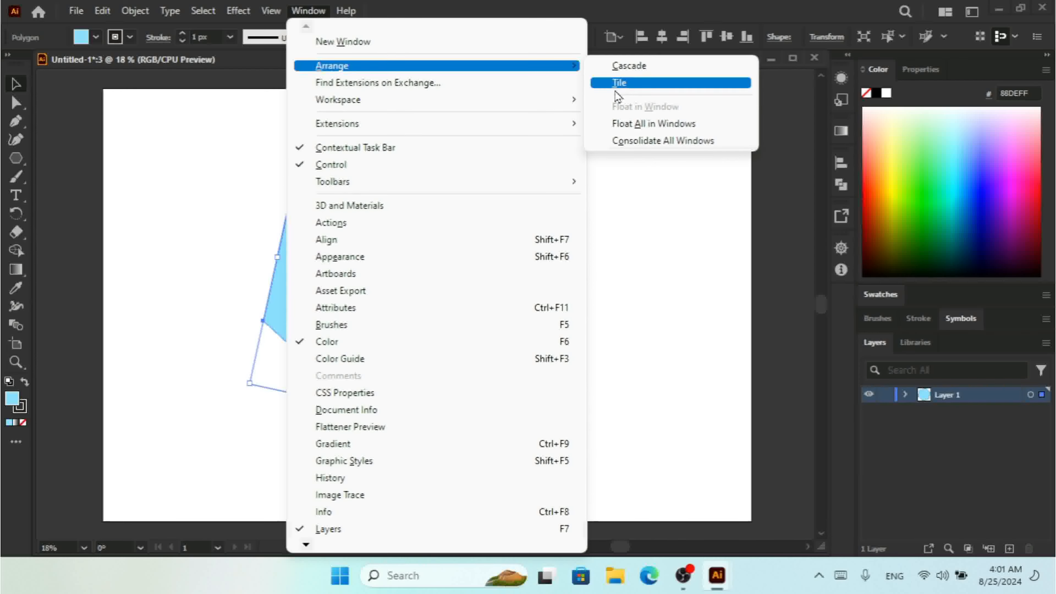
click(657, 69)
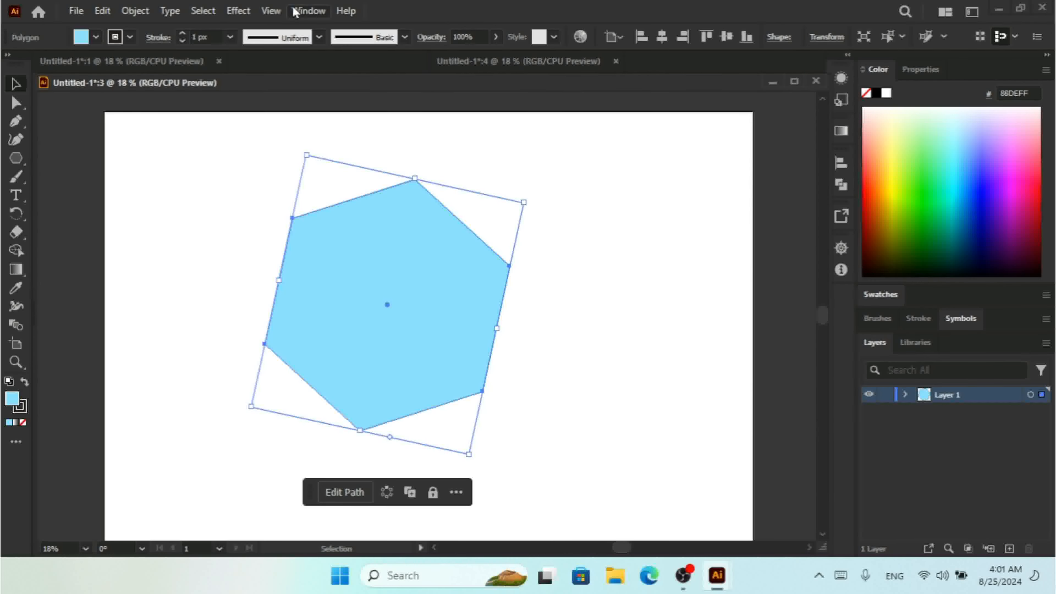
Float all document views in separate windows and consolidate them back into one tabbed group.
click(300, 11)
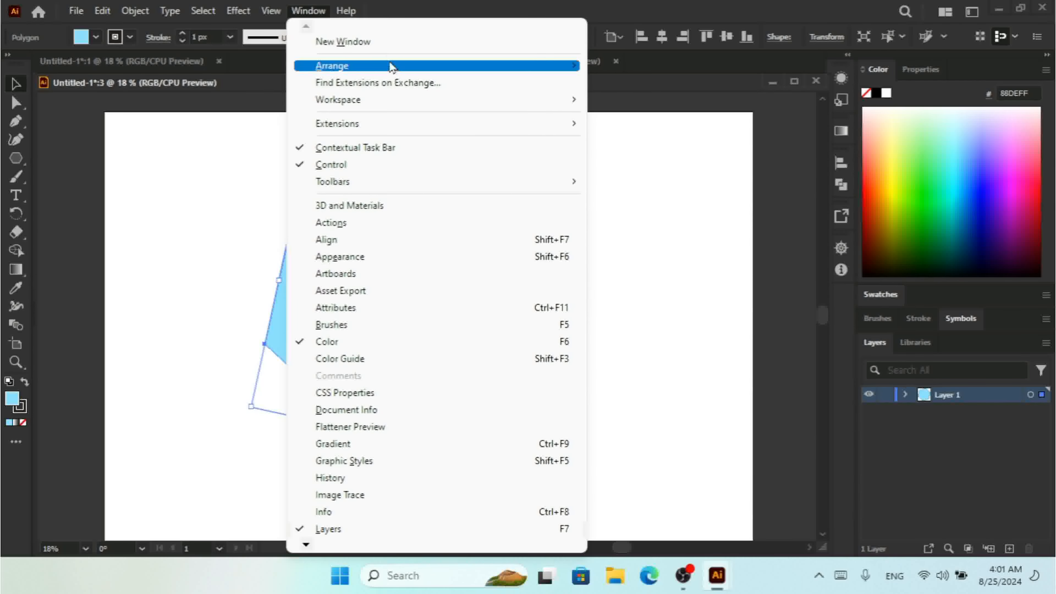
mouse_move(390, 67)
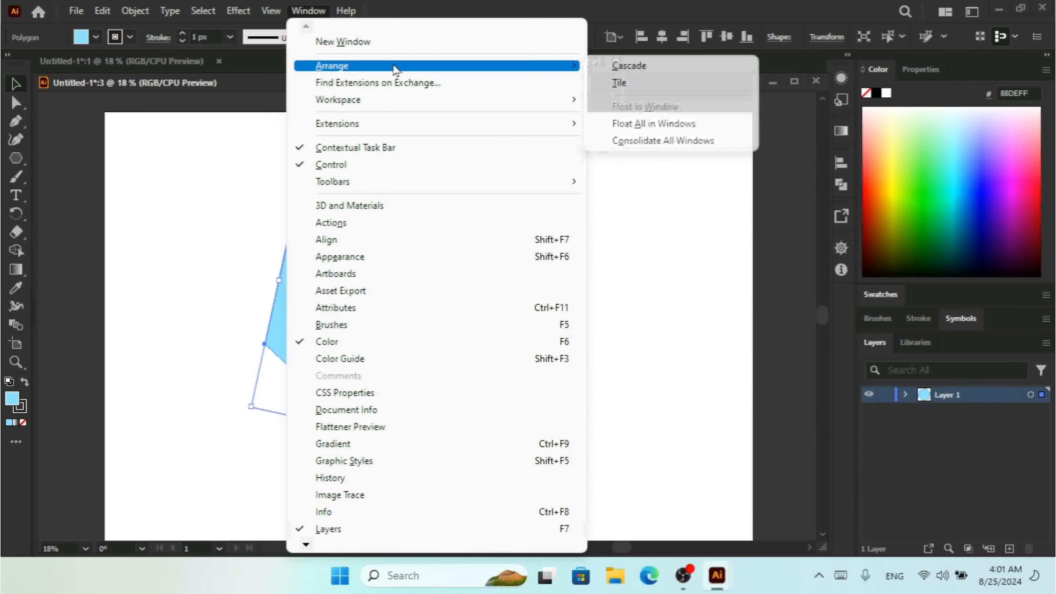
click(682, 129)
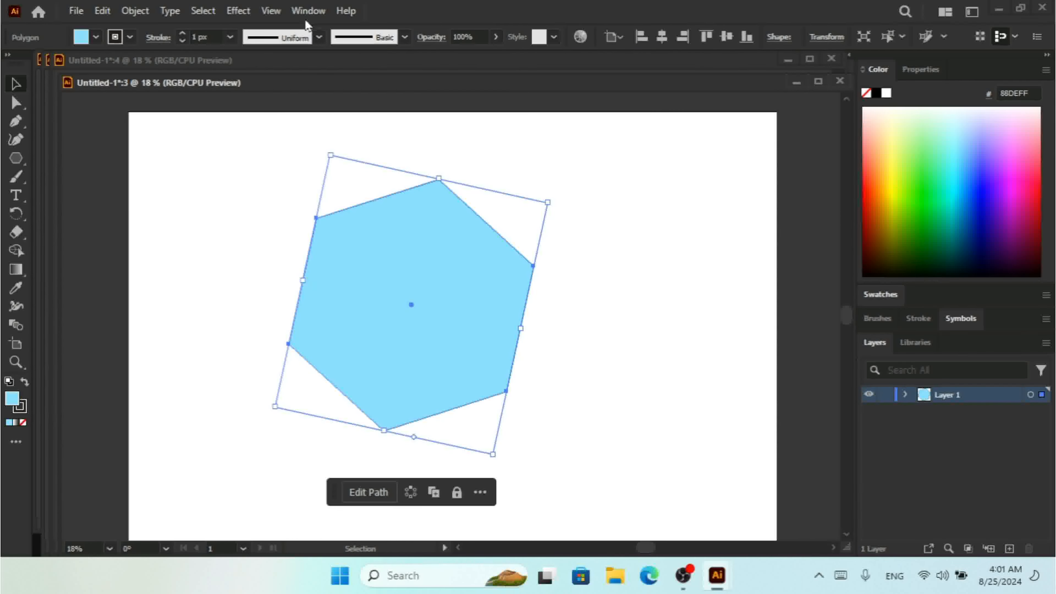
click(310, 11)
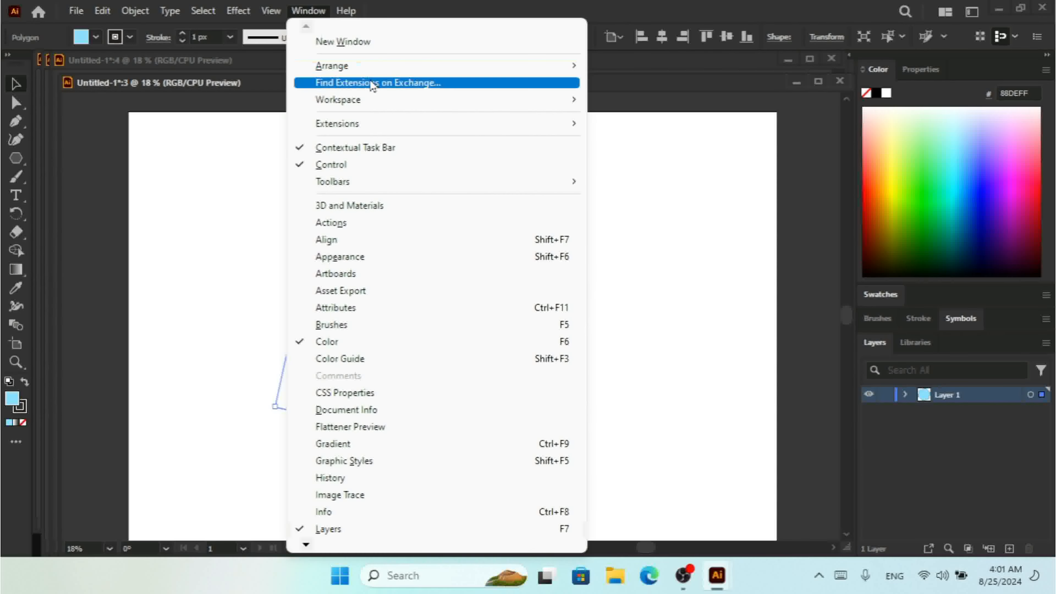
mouse_move(391, 68)
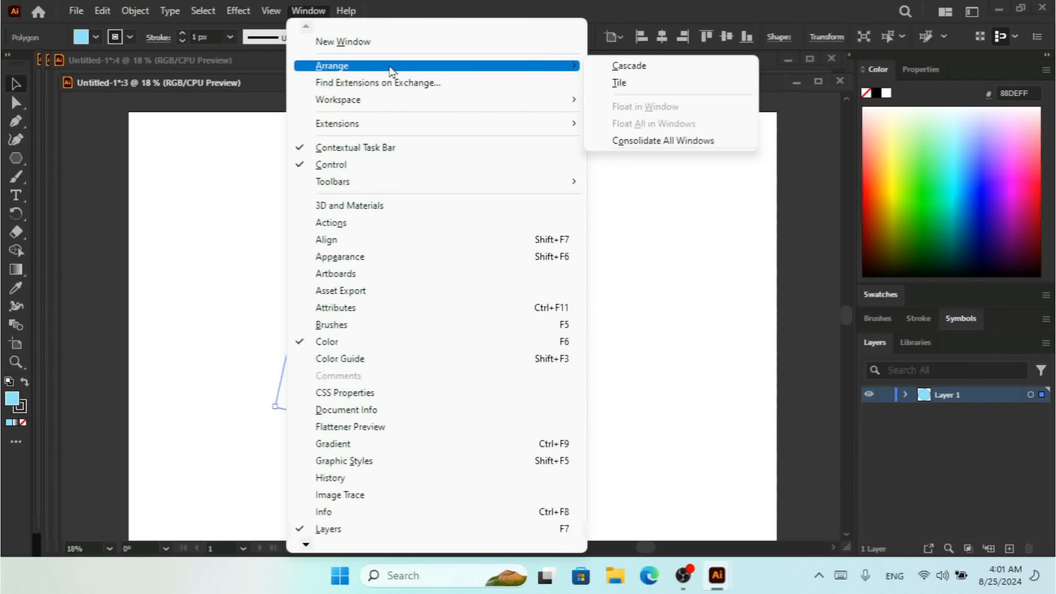
click(701, 145)
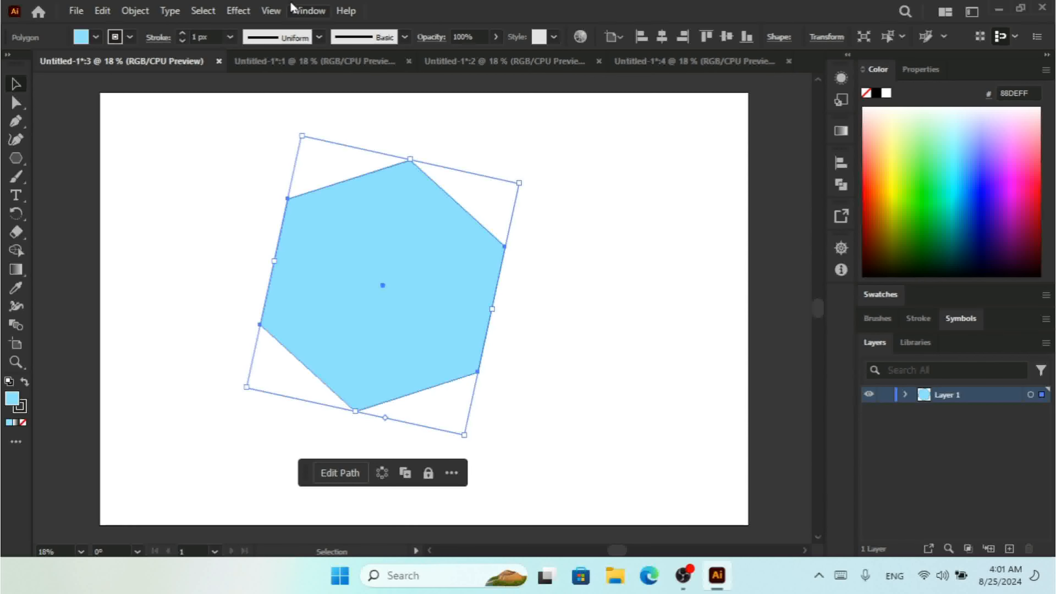
click(308, 11)
mouse_move(352, 69)
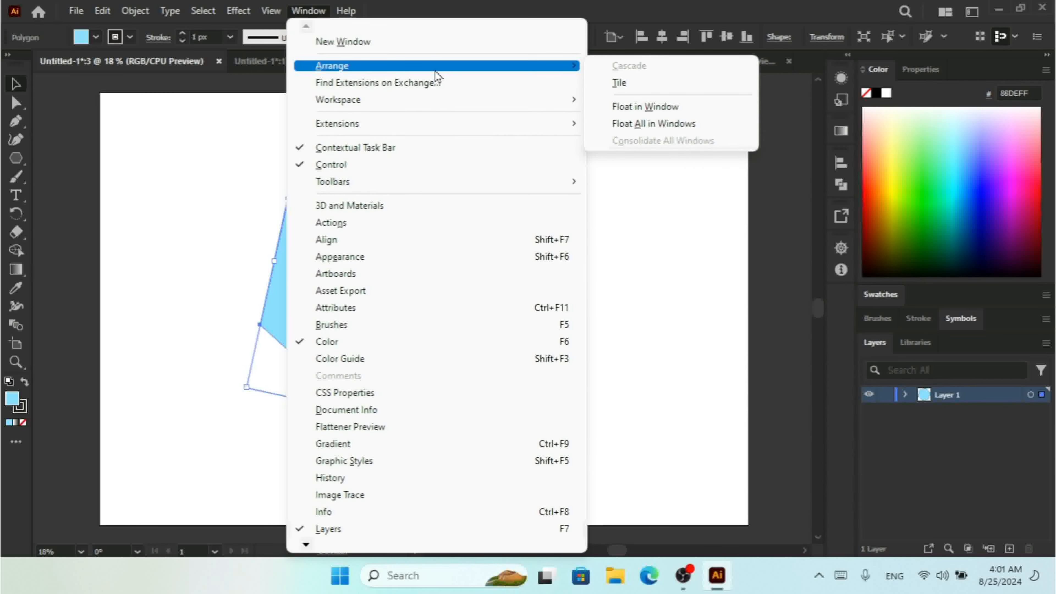
click(461, 4)
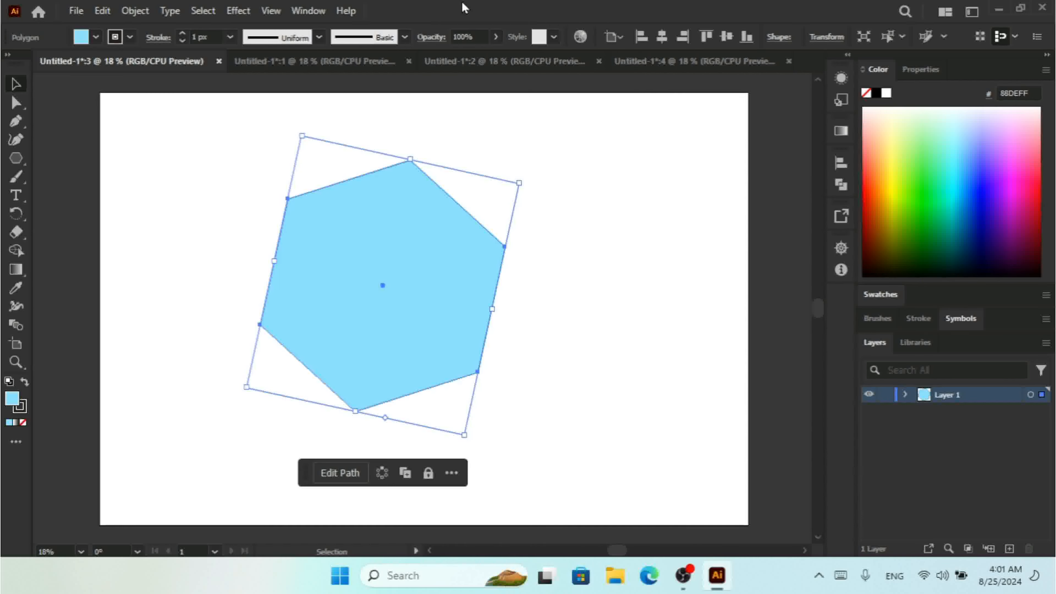
Close the three extra windows of the document, keeping a single one open.
click(349, 61)
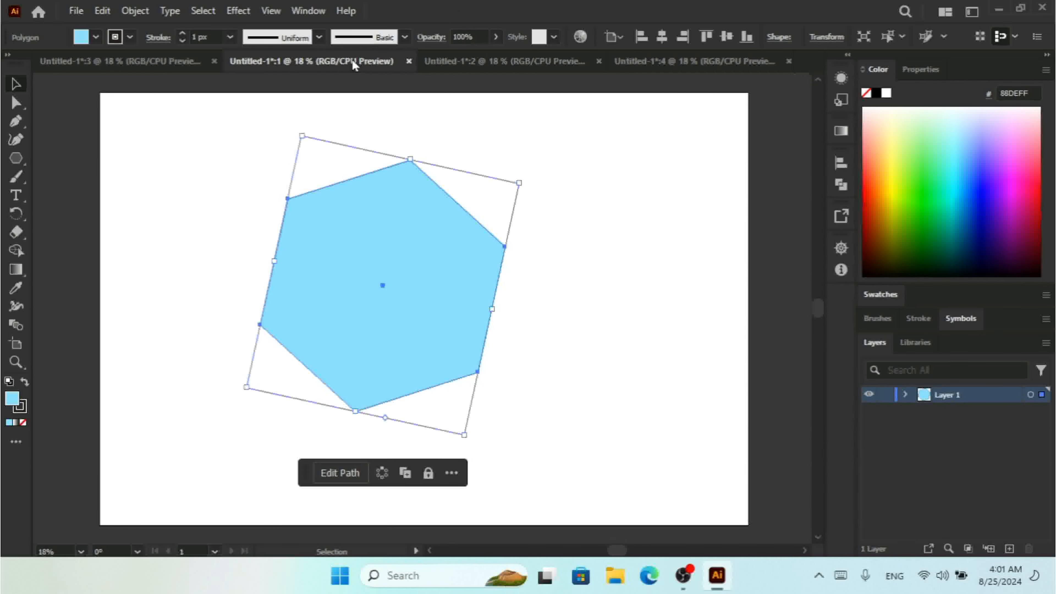
click(408, 61)
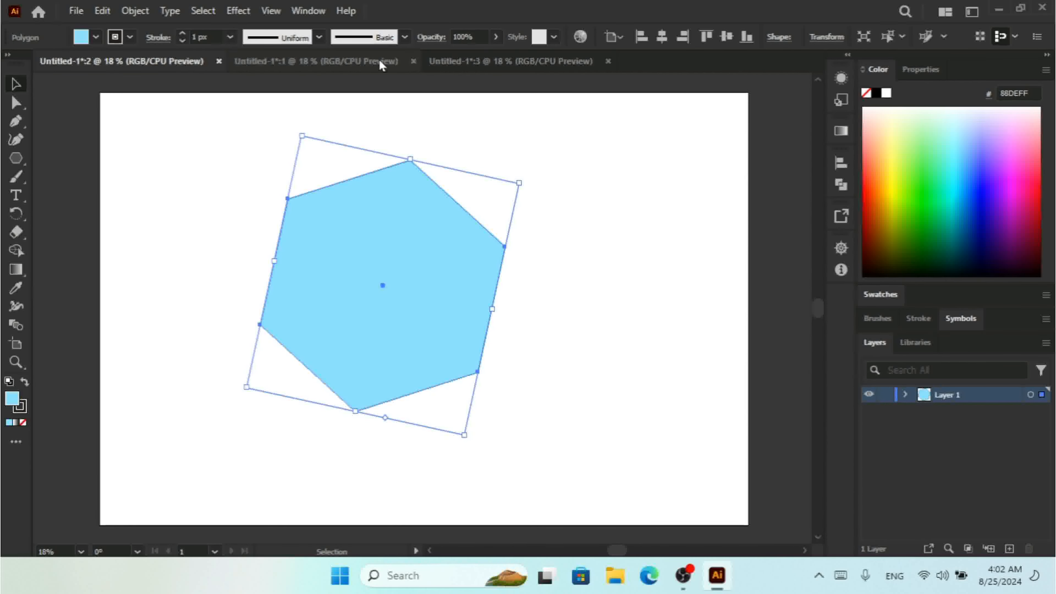
click(379, 60)
click(413, 61)
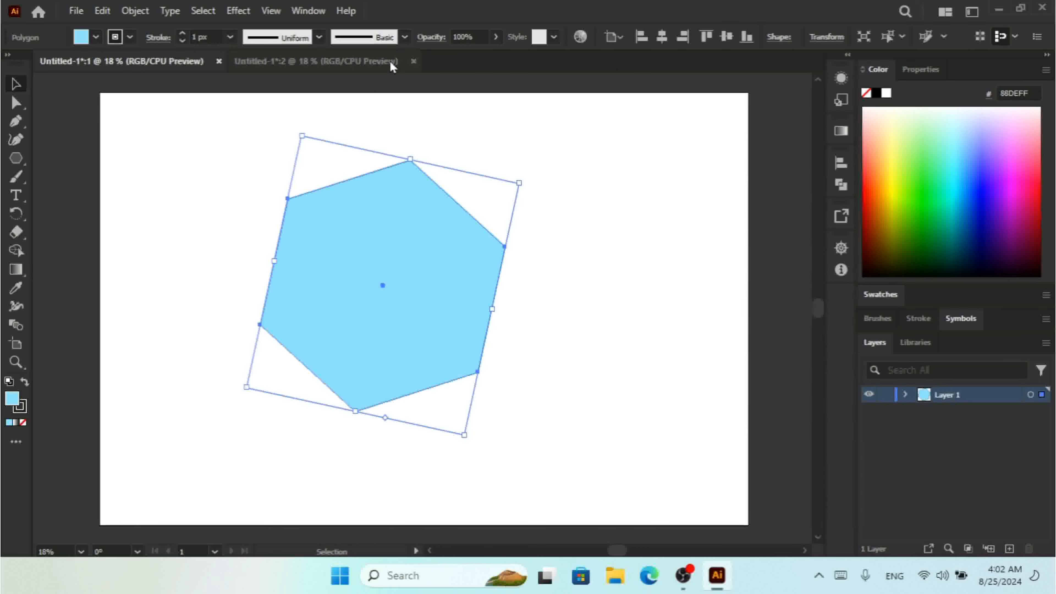
click(389, 61)
click(413, 62)
Look over the Arrange, Find Extensions on Exchange and Workspace entries without choosing a workspace.
click(310, 11)
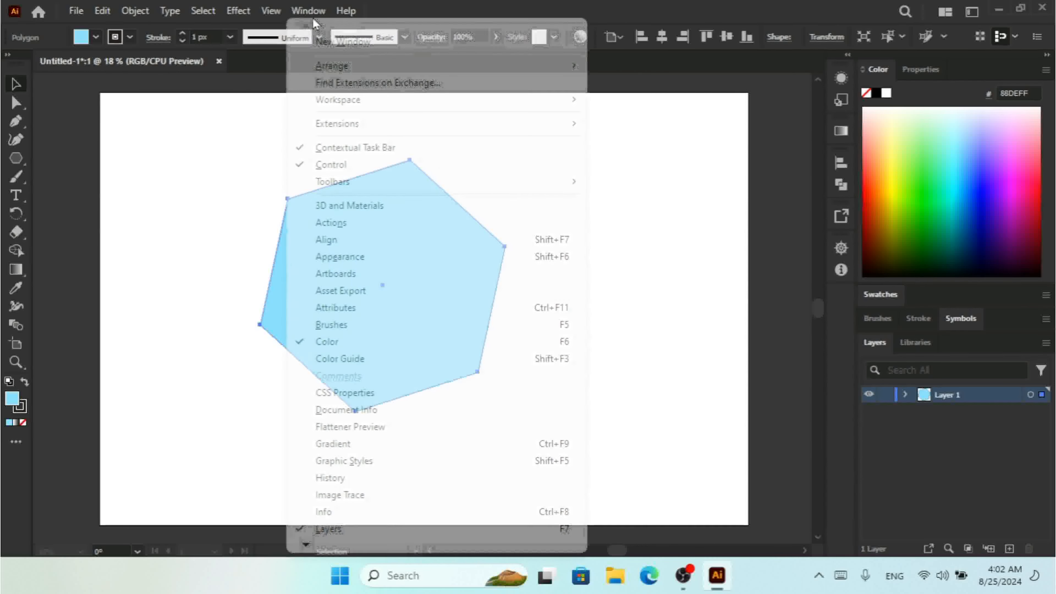
mouse_move(411, 65)
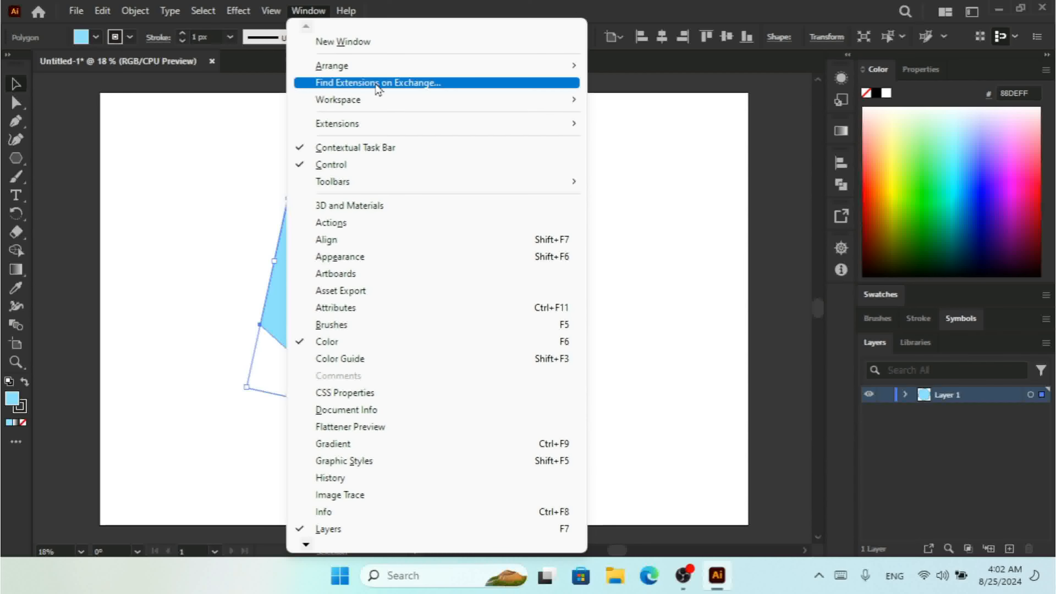
mouse_move(382, 101)
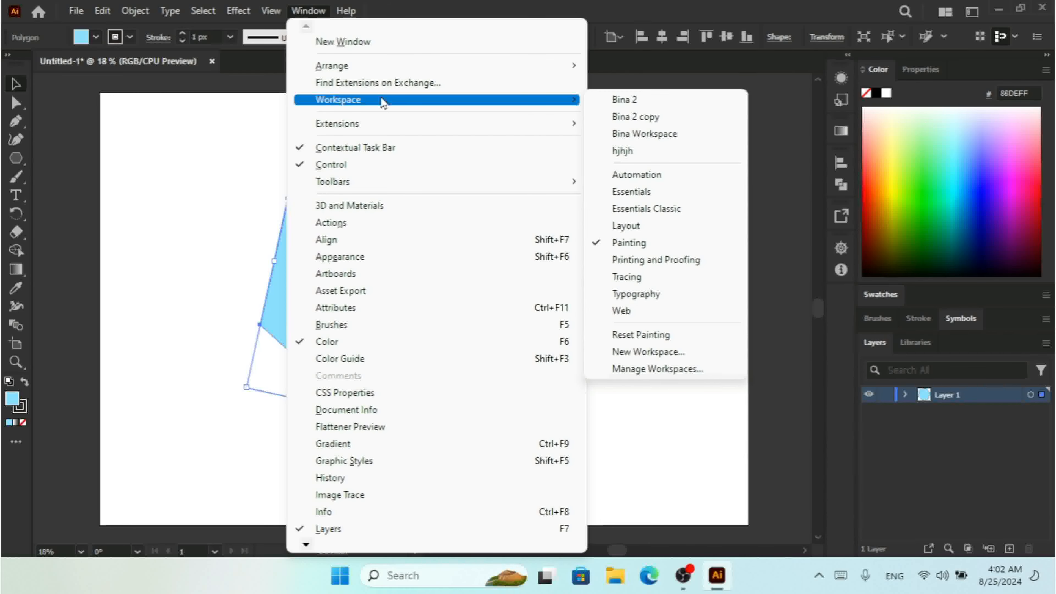
click(758, 4)
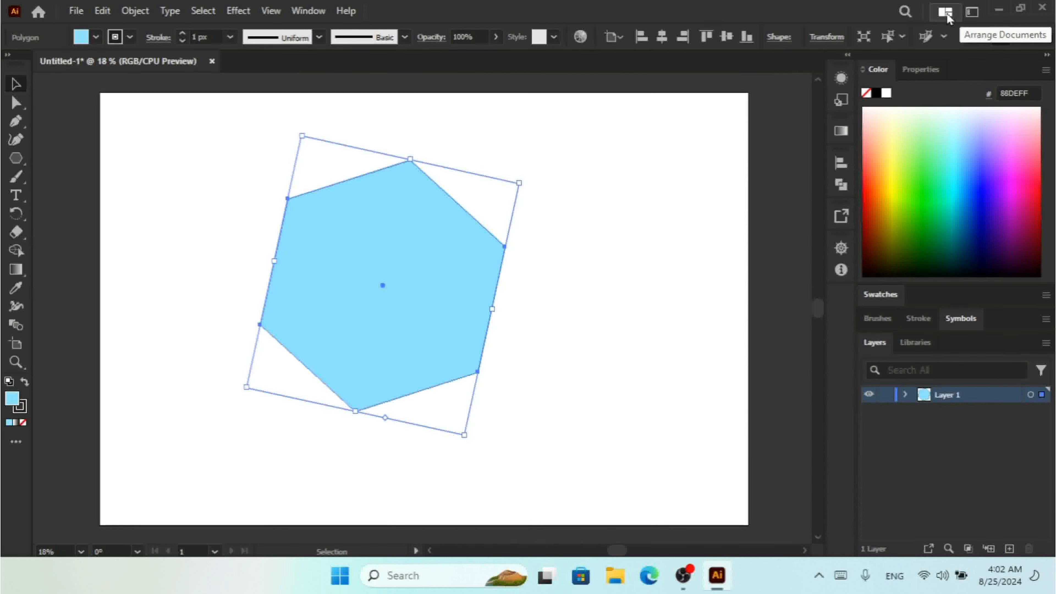
Examine the Manage Workspaces dialog with the first custom workspace selected, and cancel it without making changes.
click(971, 12)
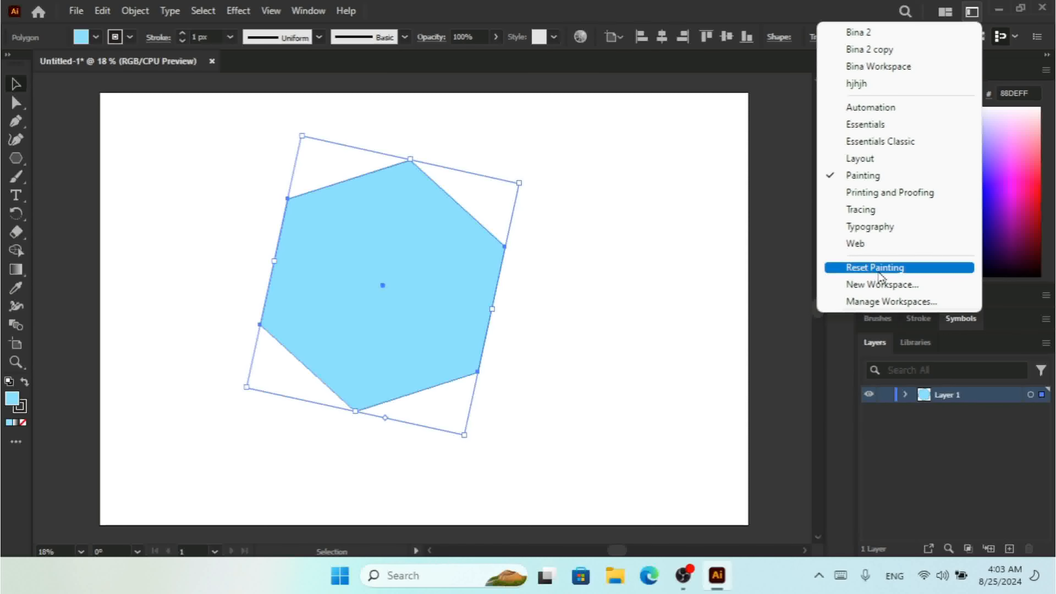
click(885, 306)
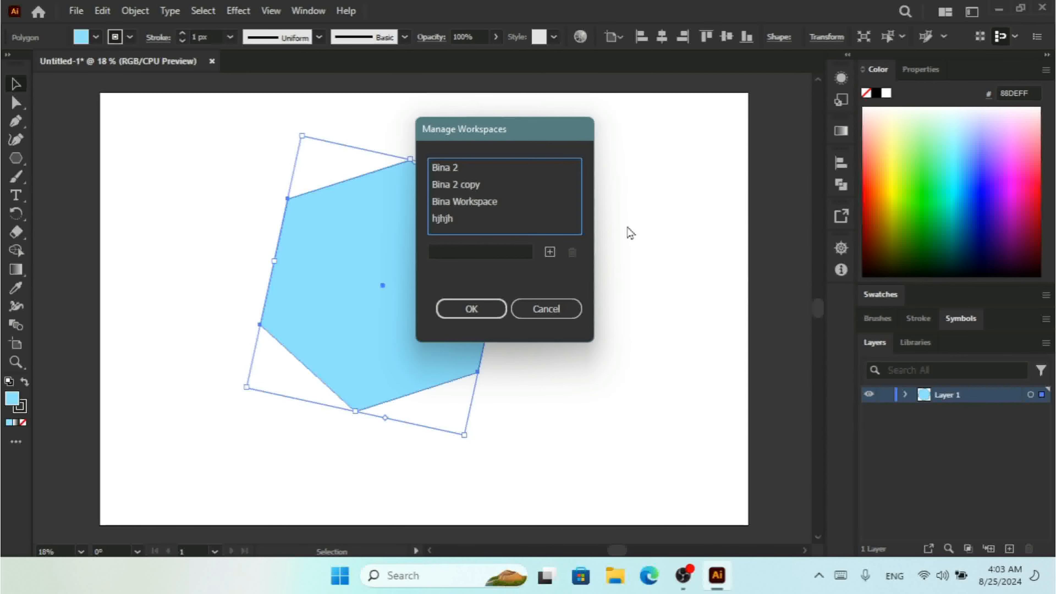
click(451, 172)
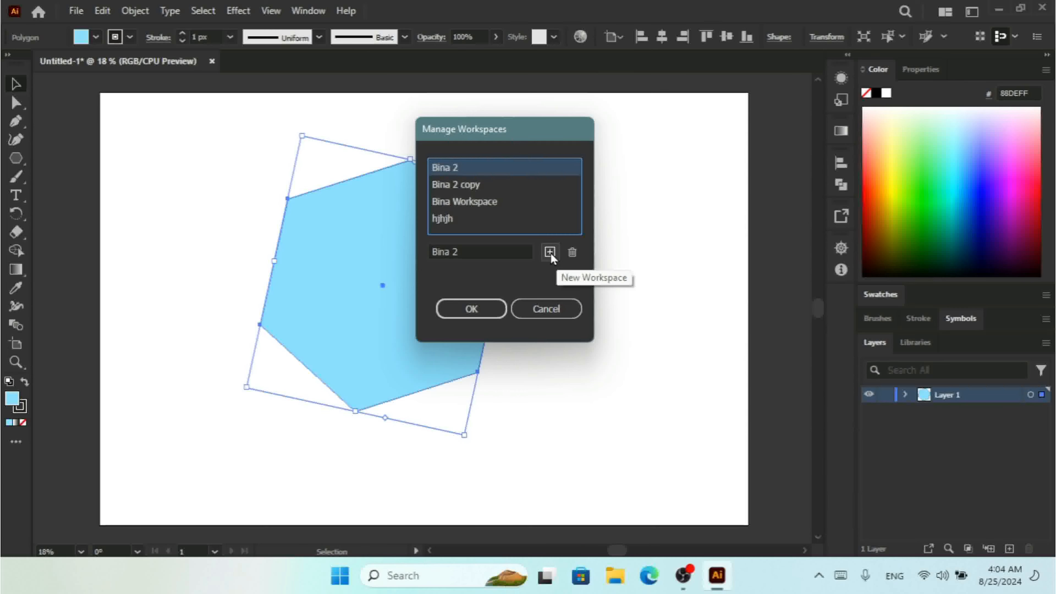
click(555, 311)
Turn off the Contextual Task Bar.
click(305, 11)
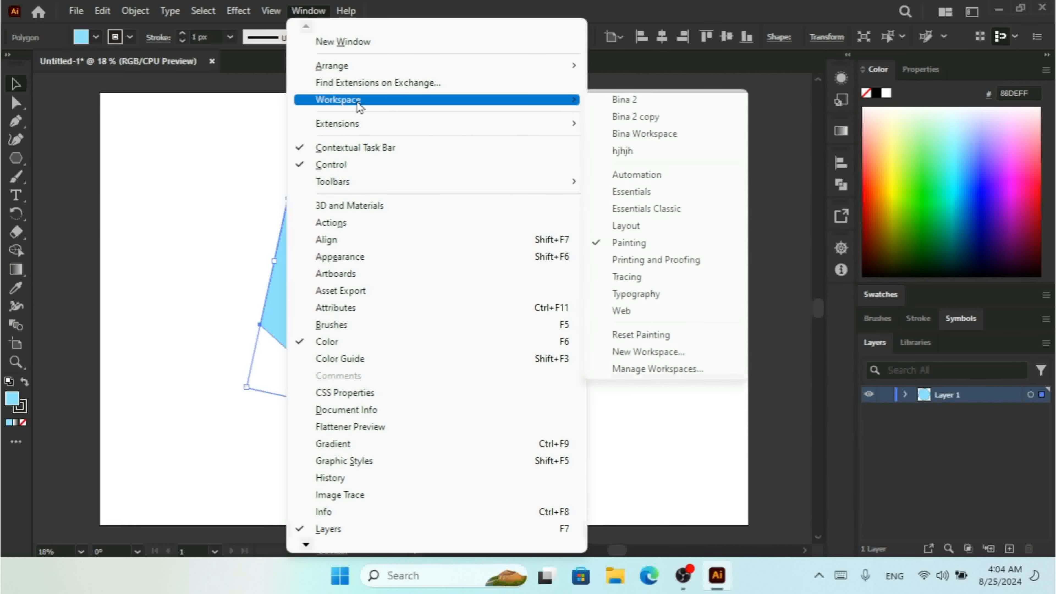
mouse_move(367, 132)
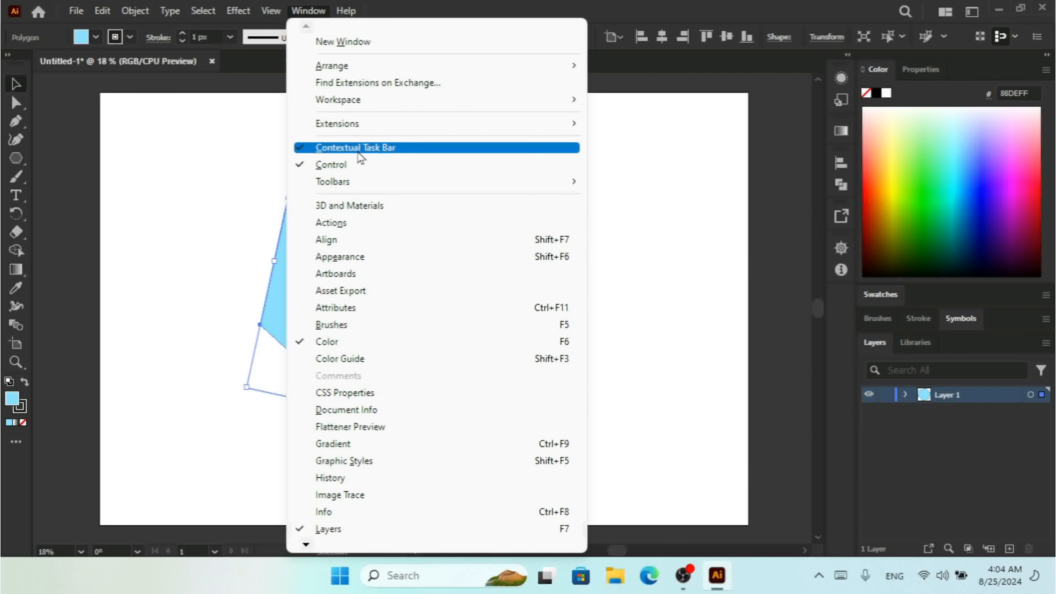
click(340, 148)
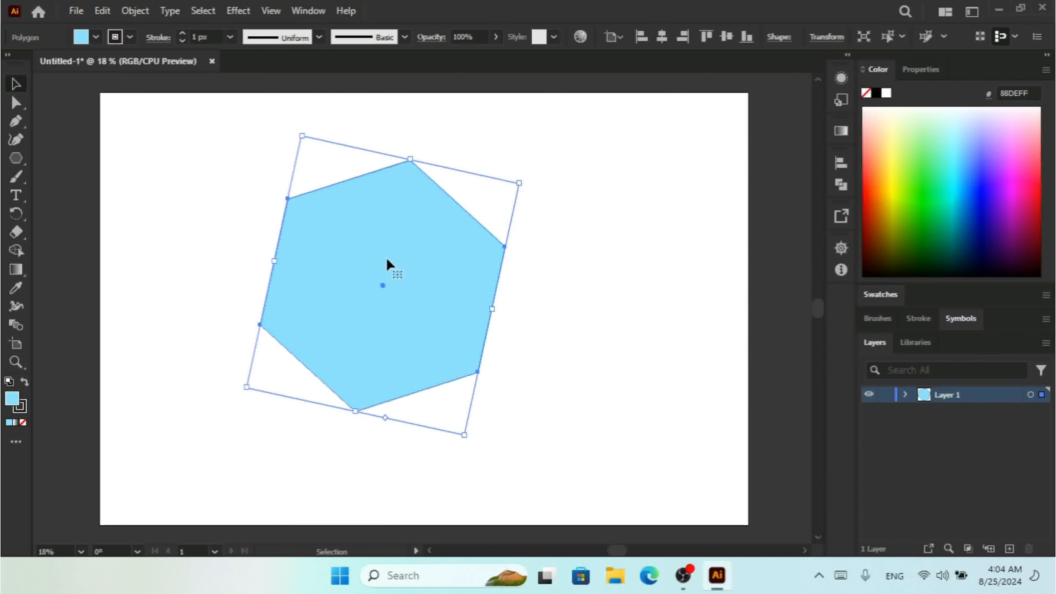
Delete the blue hexagon and draw a wide blue rectangle in the upper middle of the artboard, keeping it selected.
key(Delete)
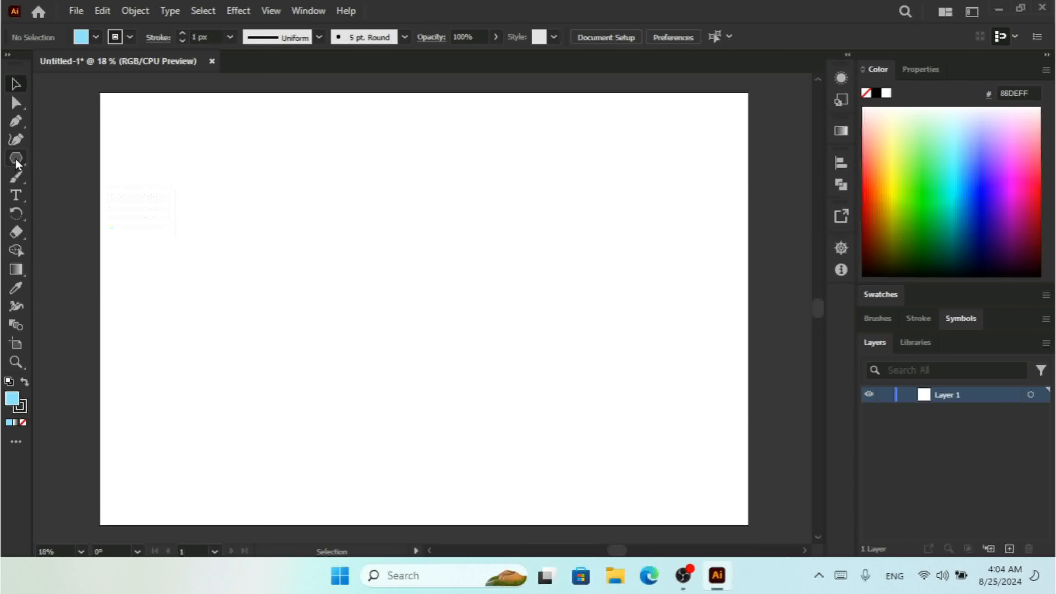
click(83, 158)
drag(271, 180, 586, 345)
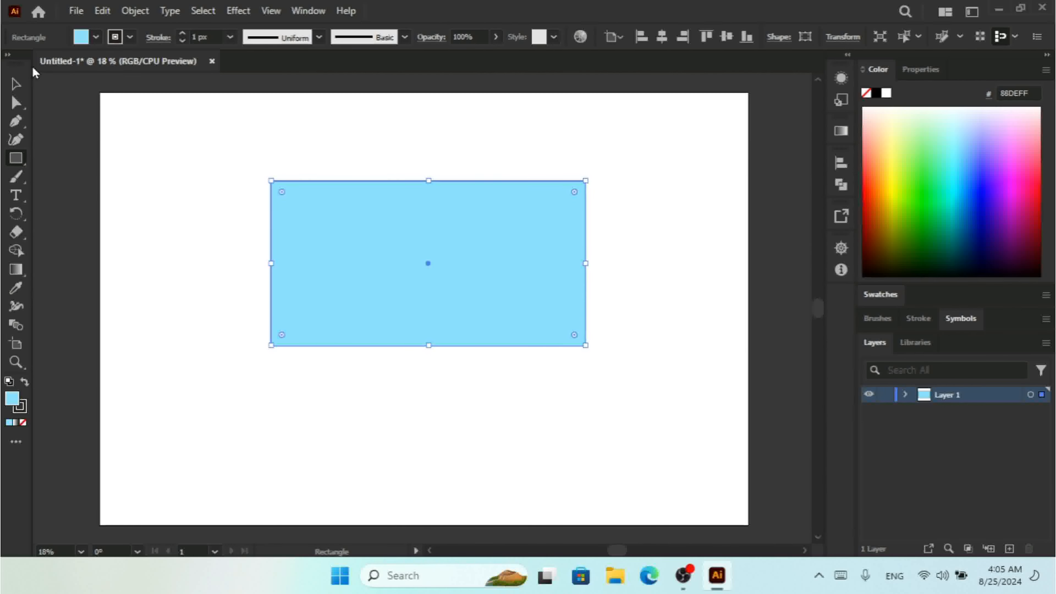
click(15, 84)
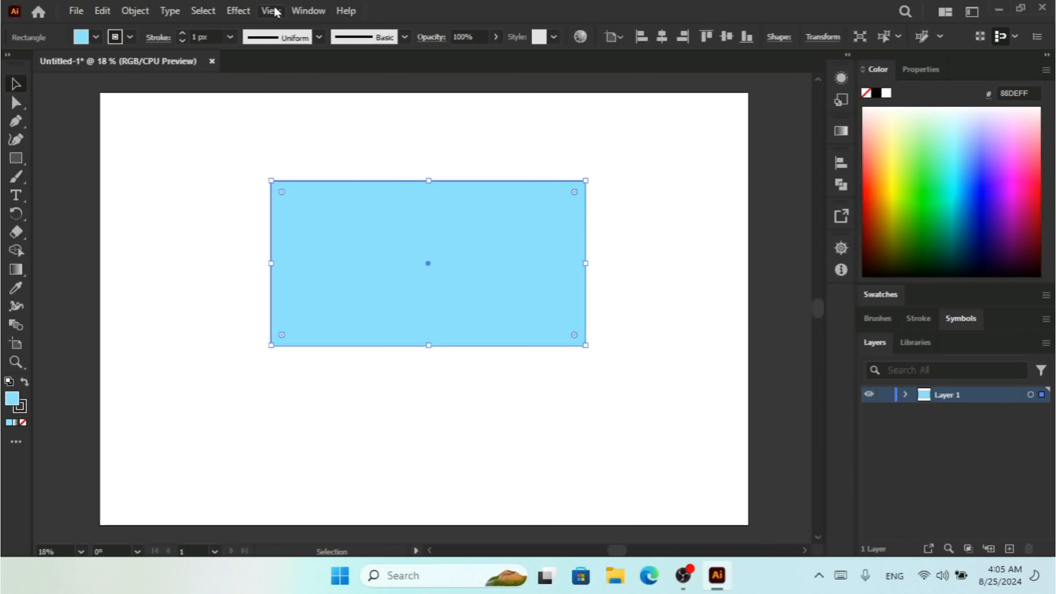
Turn on the Contextual Task Bar and duplicate the rectangle, with the copy offset slightly up and to the left.
click(305, 11)
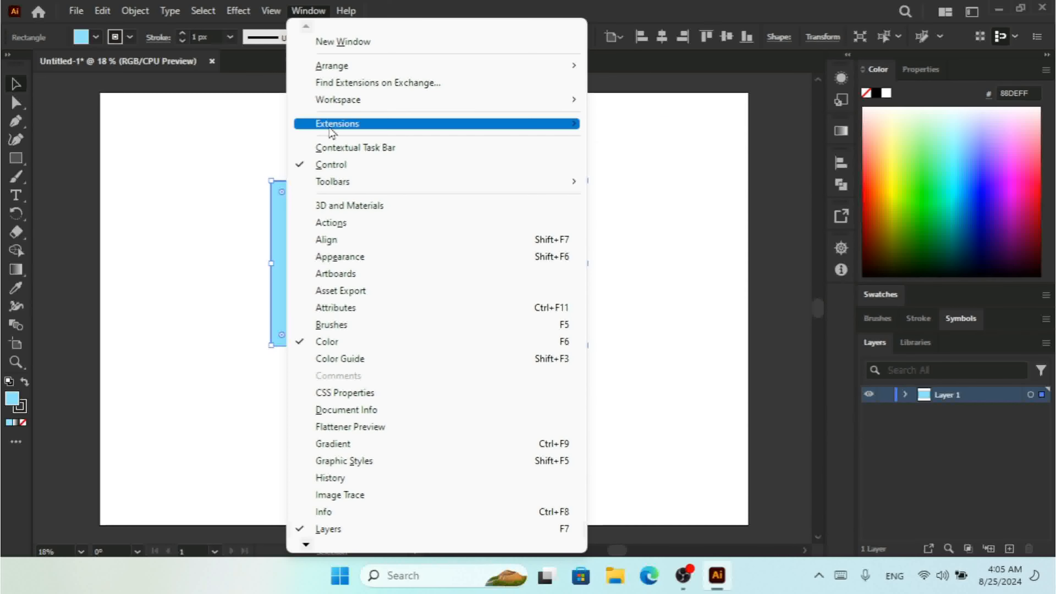
click(352, 150)
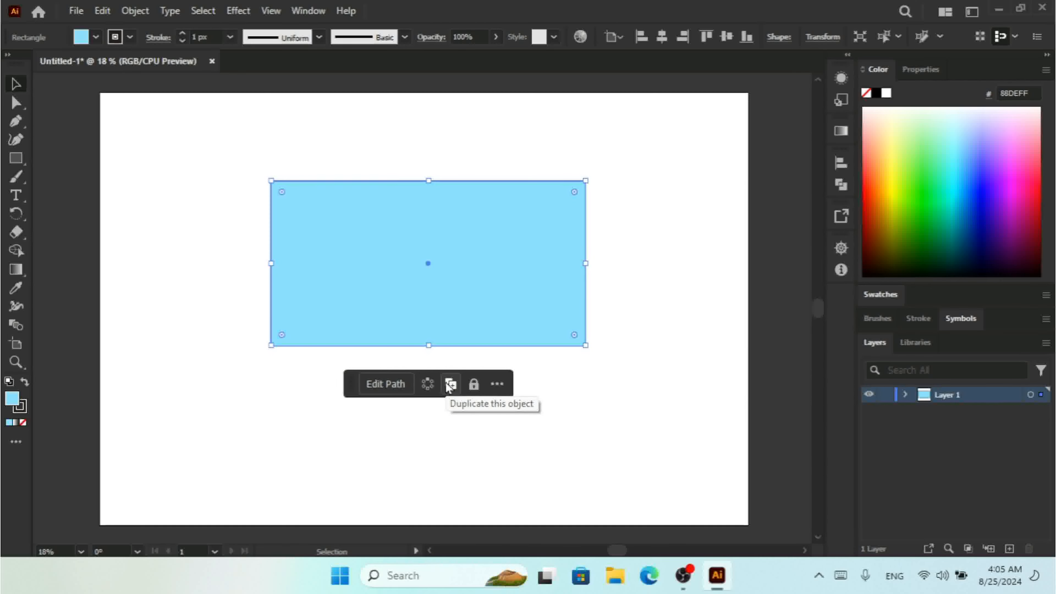
mouse_move(408, 224)
mouse_down()
mouse_move(599, 188)
mouse_move(454, 214)
mouse_move(401, 210)
mouse_up()
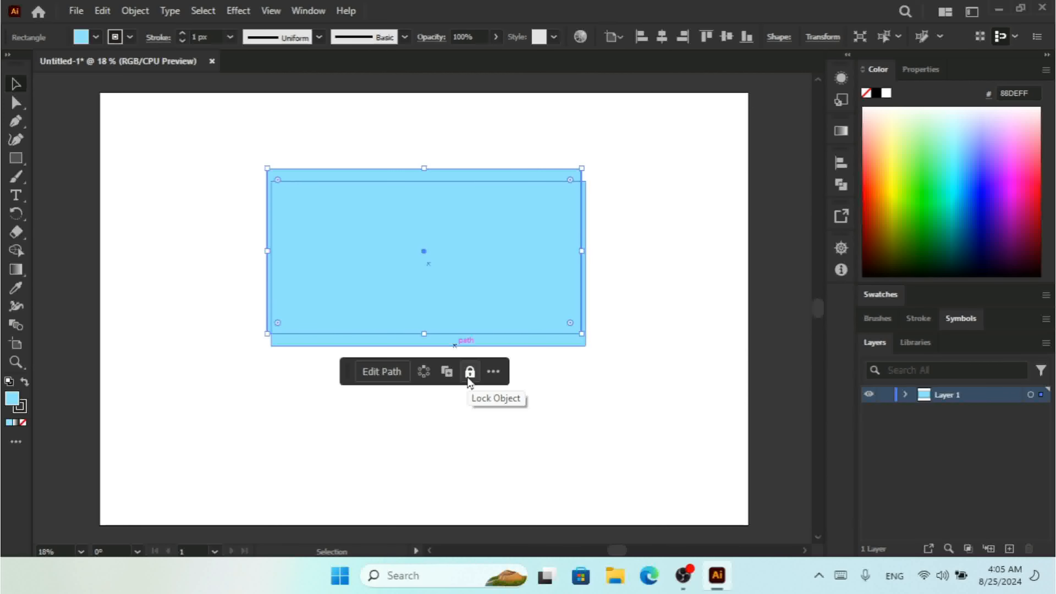
Look at the task bar's extra options, and try the Direct Selection and Curvature tools before returning to the Selection tool.
click(492, 373)
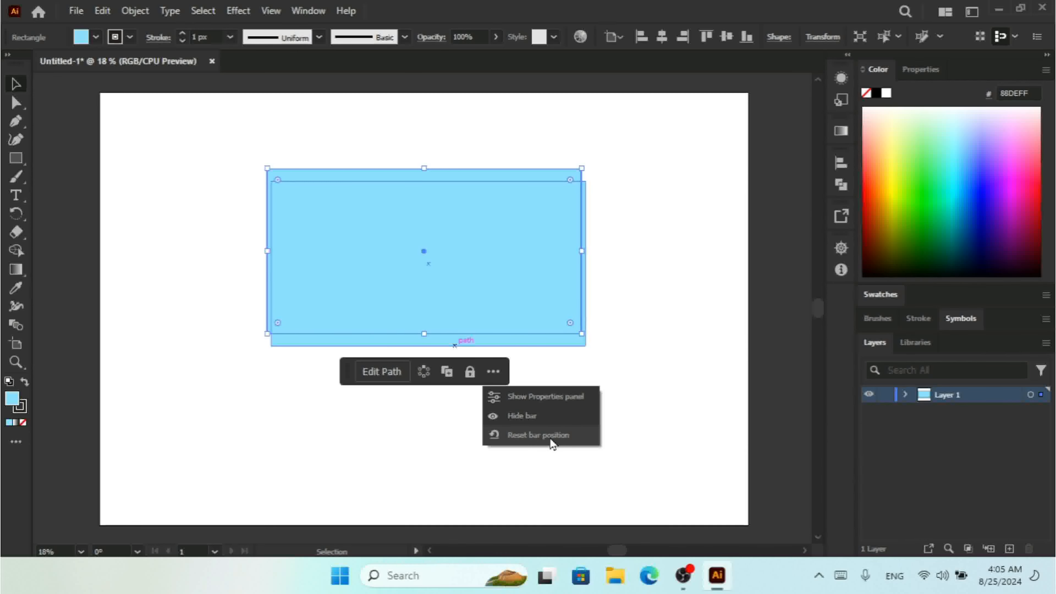
click(17, 106)
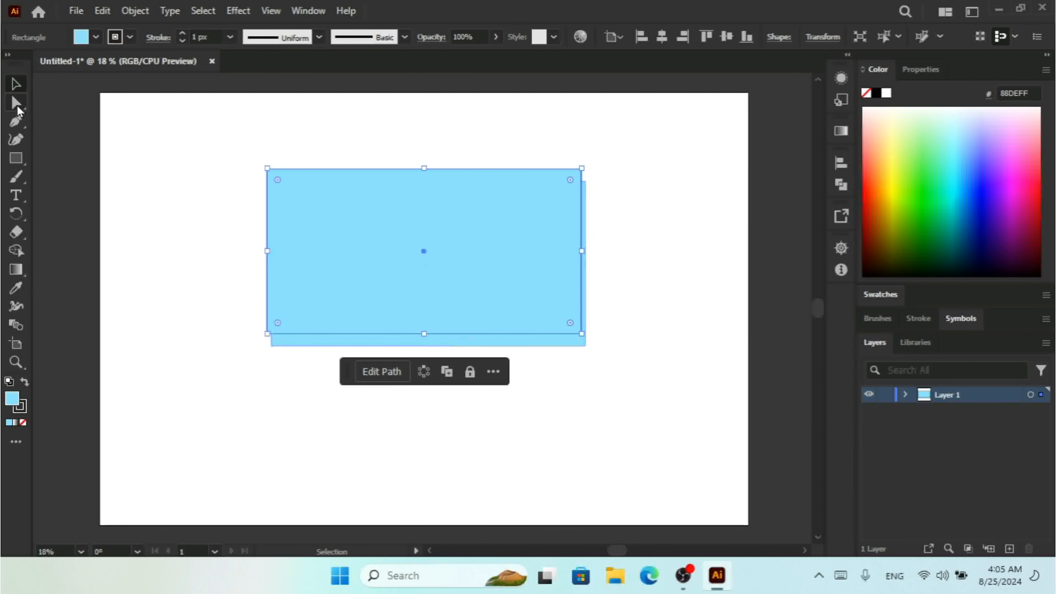
click(16, 107)
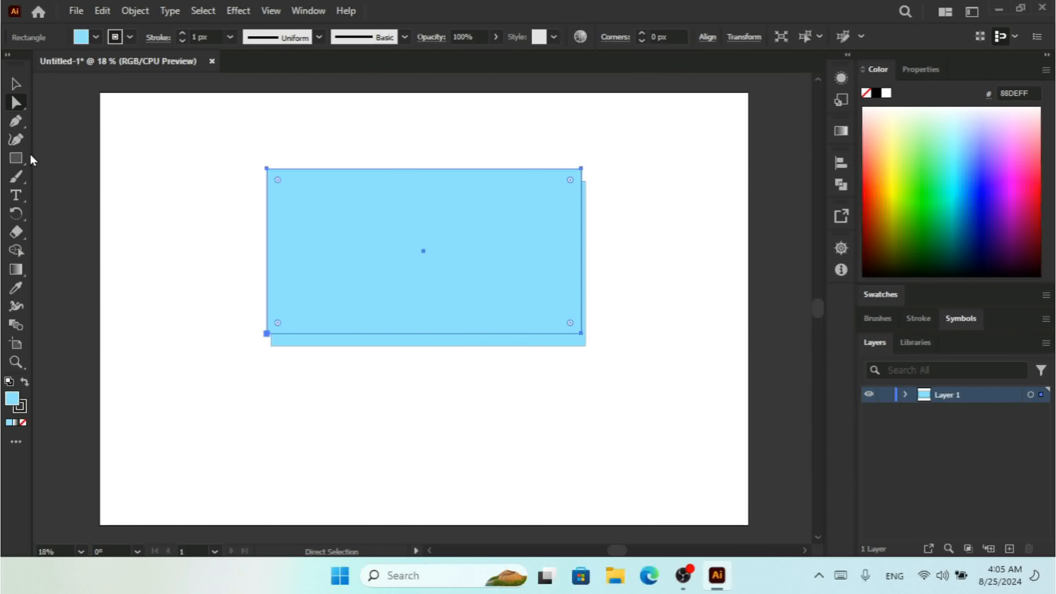
click(15, 139)
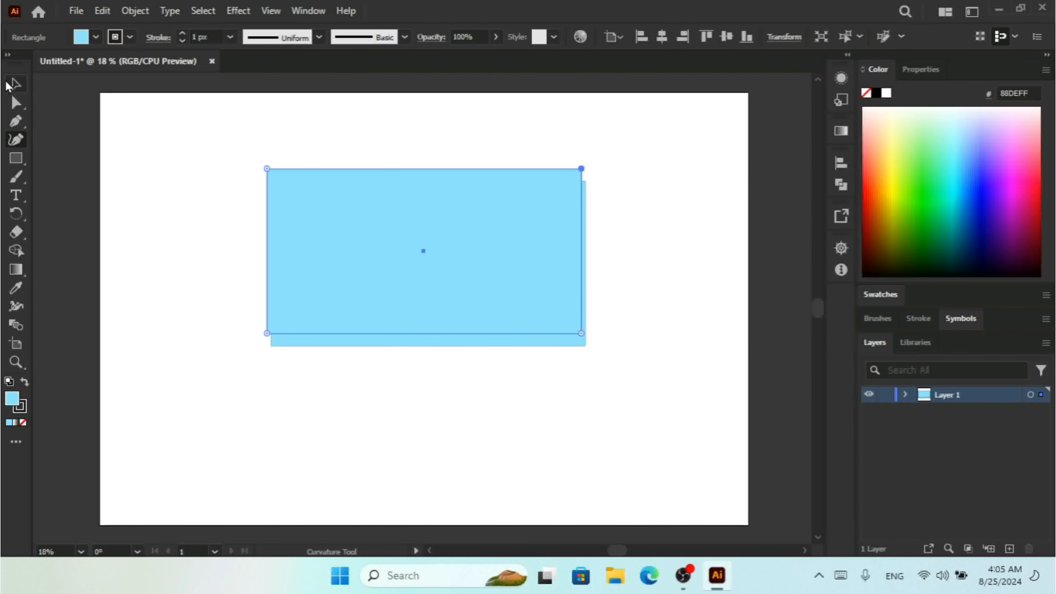
click(13, 85)
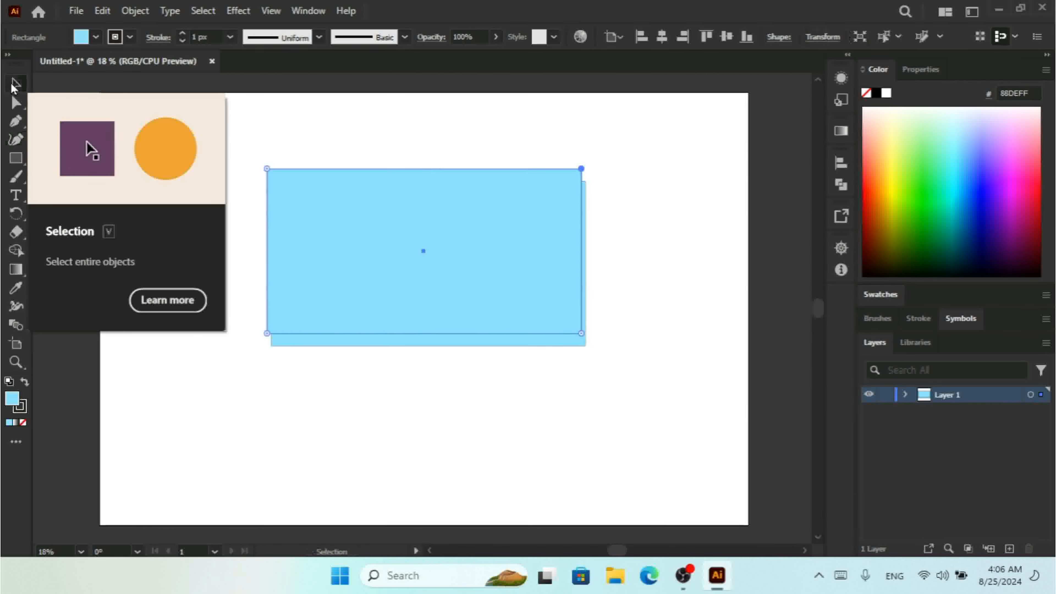
Examine the Control bar's transparency, opacity and alignment-target options for the selected rectangle without changing any of them.
click(307, 10)
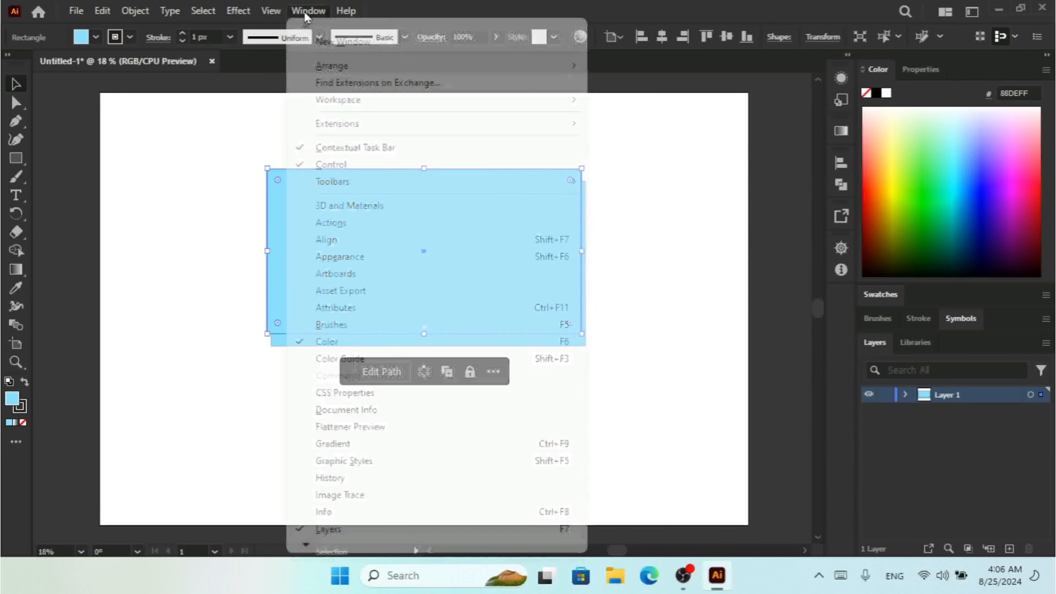
mouse_move(343, 125)
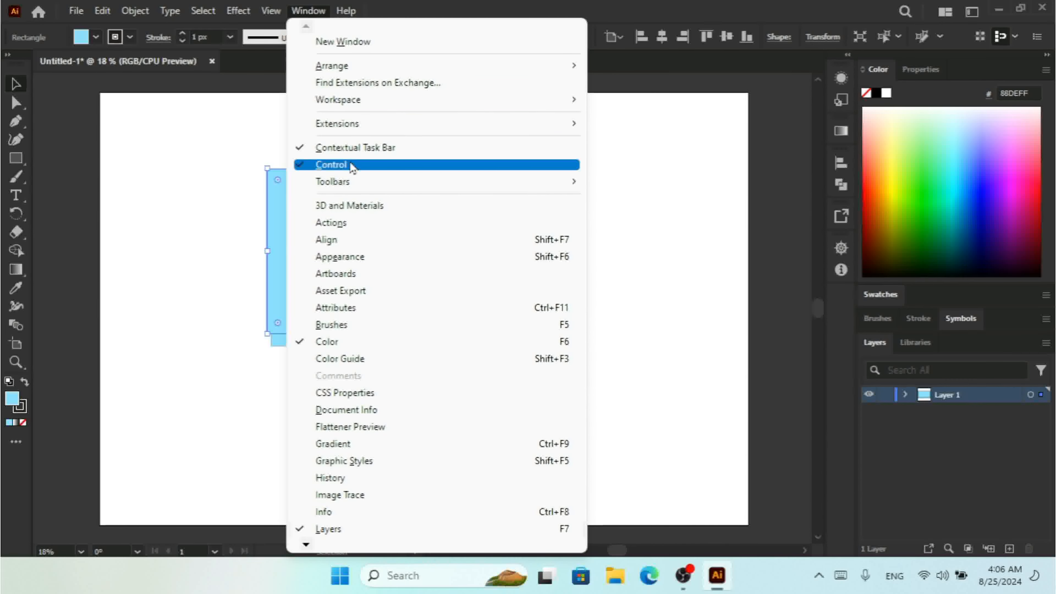
click(640, 6)
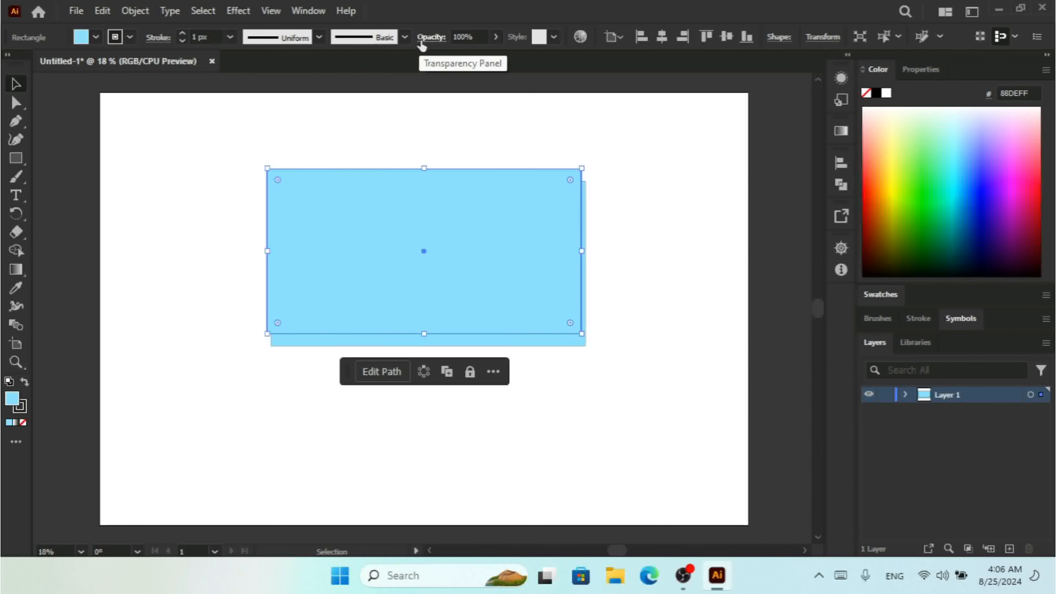
click(428, 38)
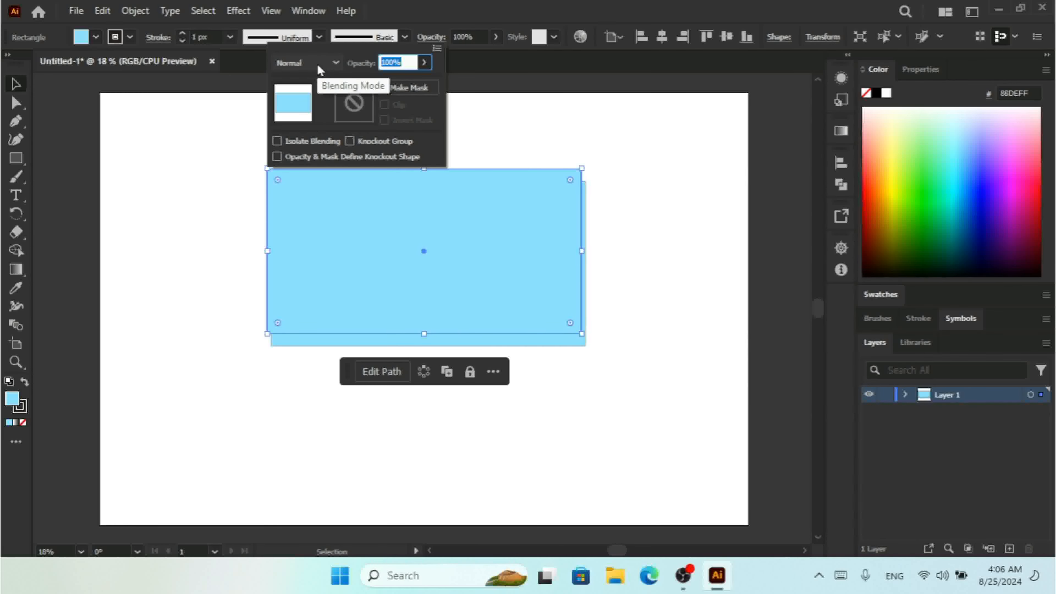
click(484, 7)
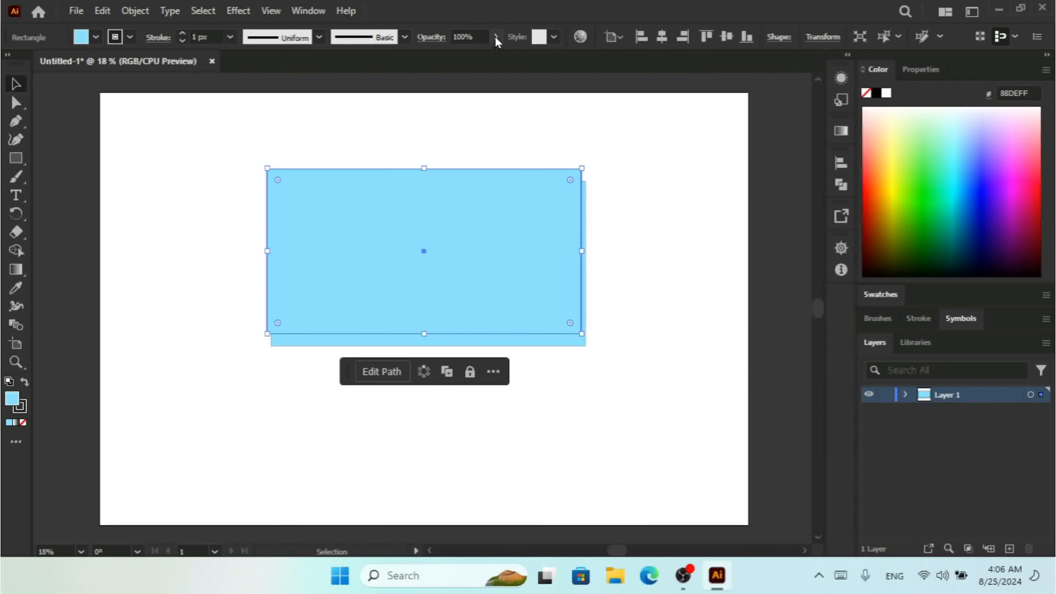
click(495, 36)
click(492, 7)
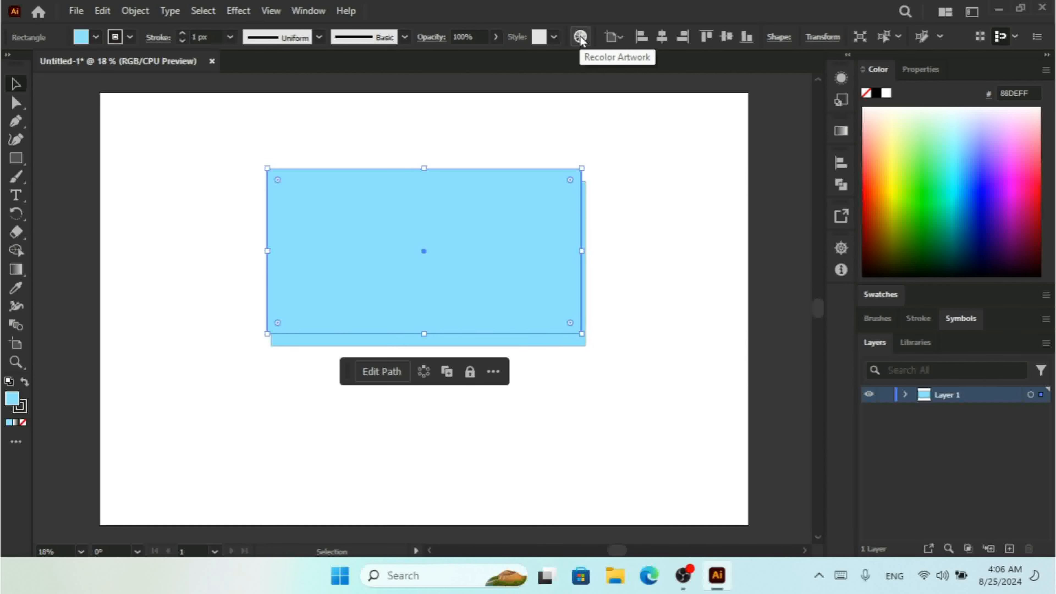
click(612, 41)
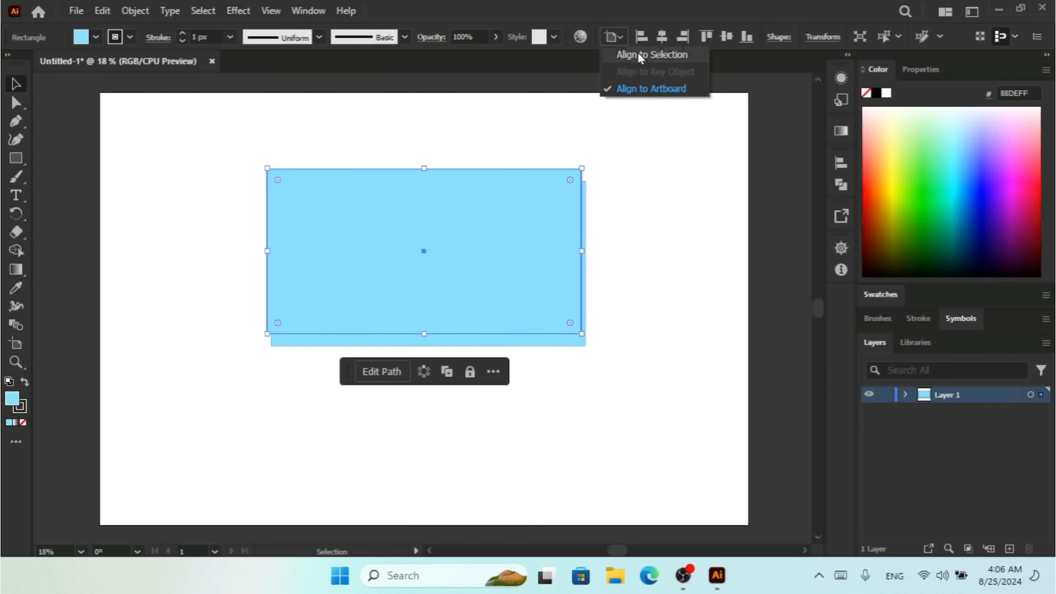
click(634, 10)
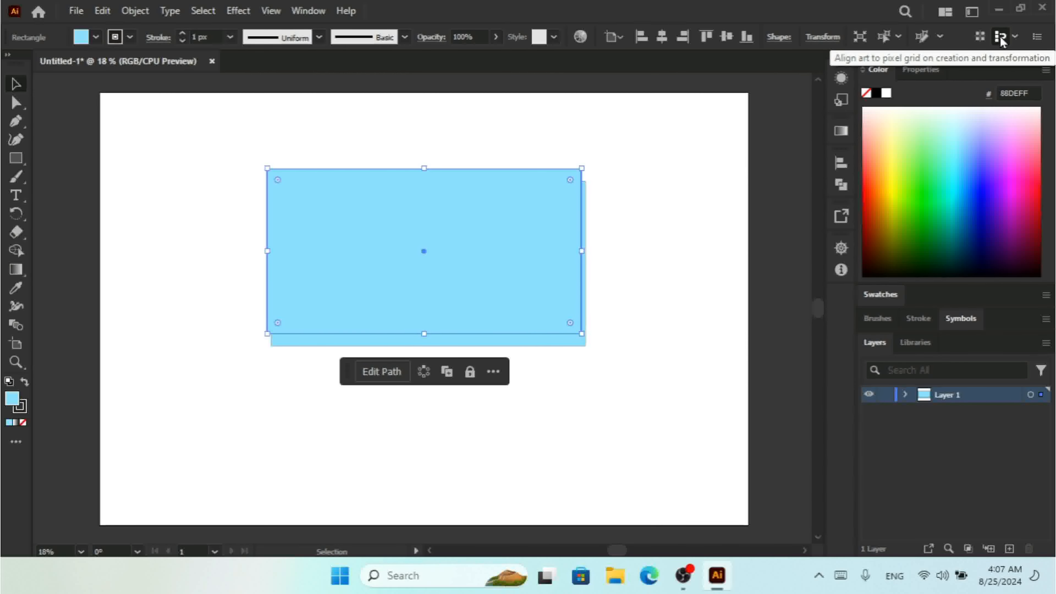
Hide the Fill and Stroke options from the Control bar and show them again.
click(1036, 37)
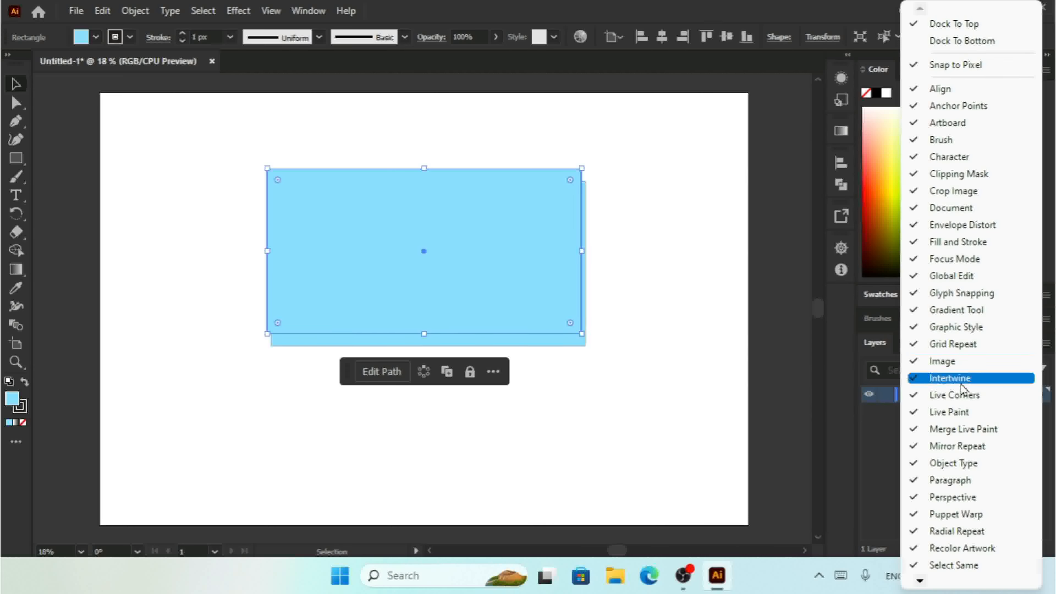
click(925, 248)
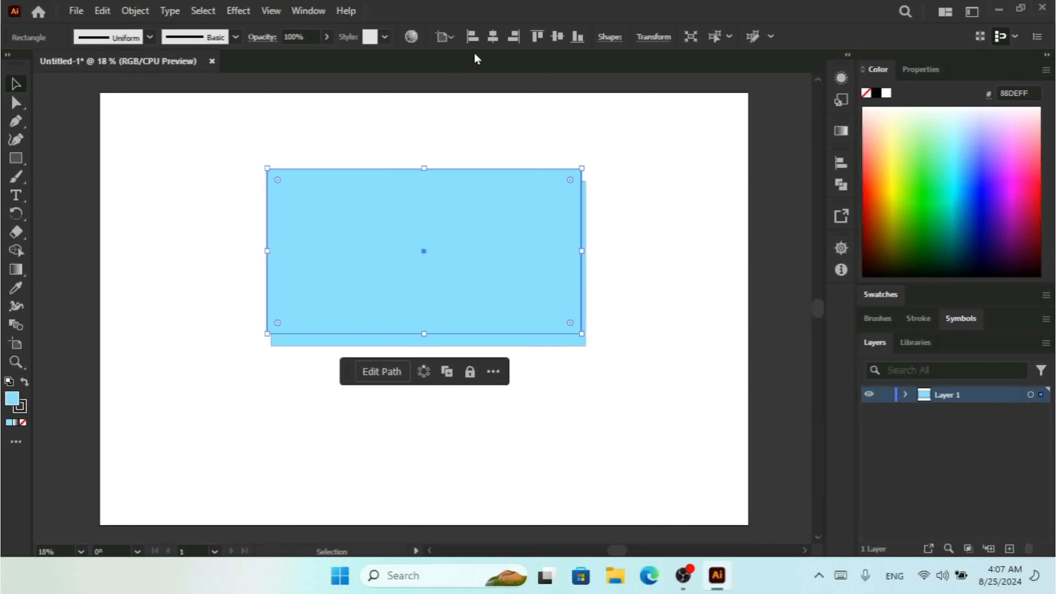
click(1037, 39)
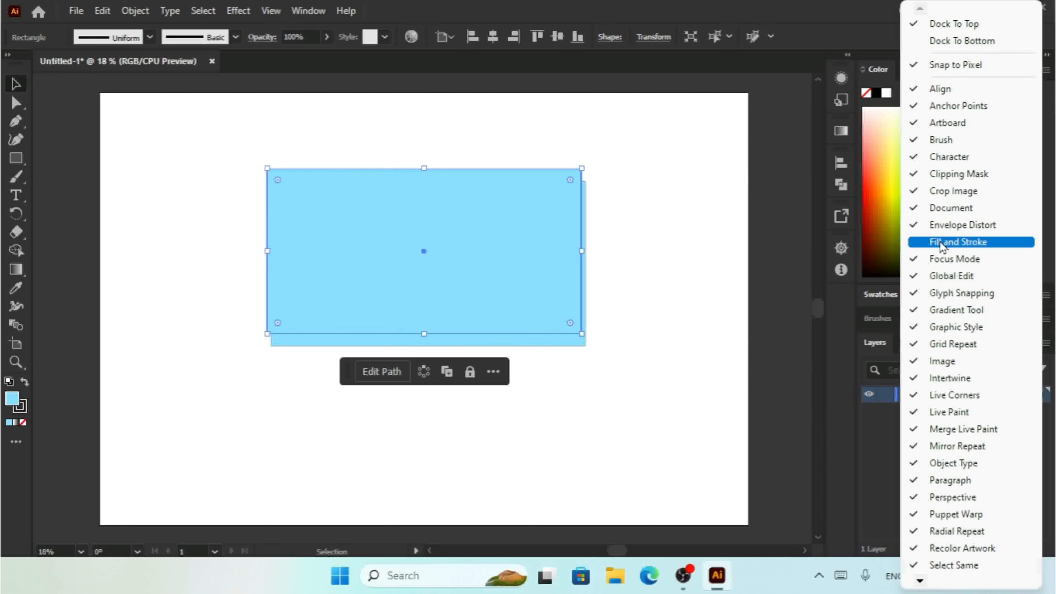
click(968, 243)
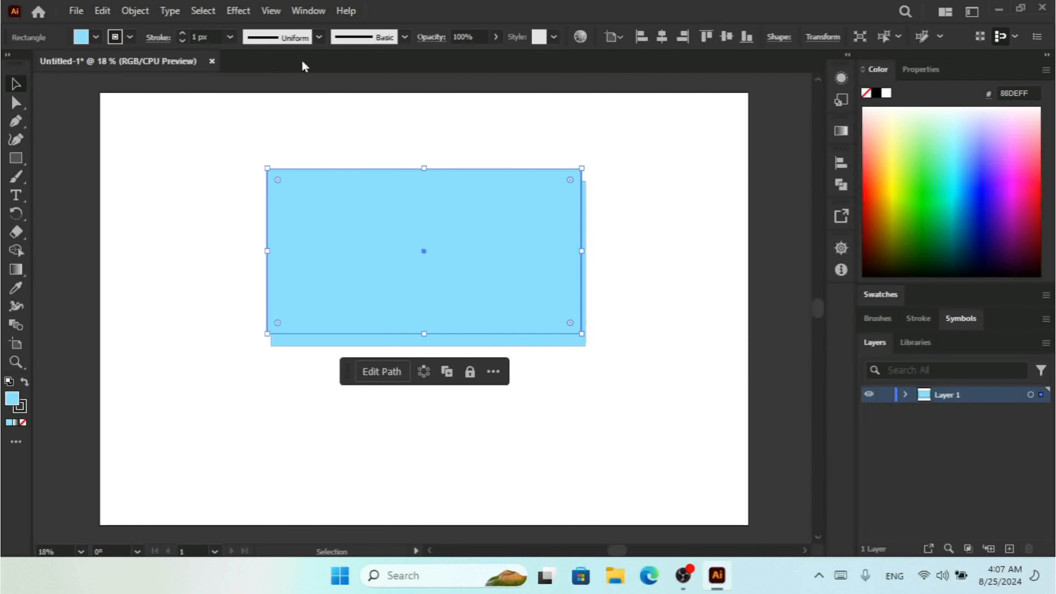
Hide the Control bar above the document.
click(310, 11)
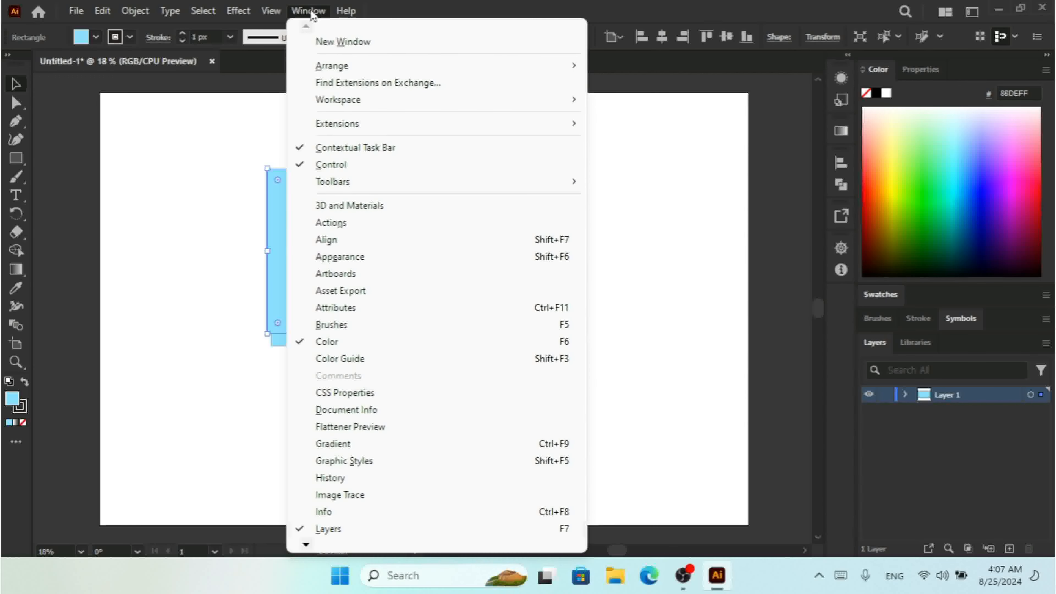
click(349, 166)
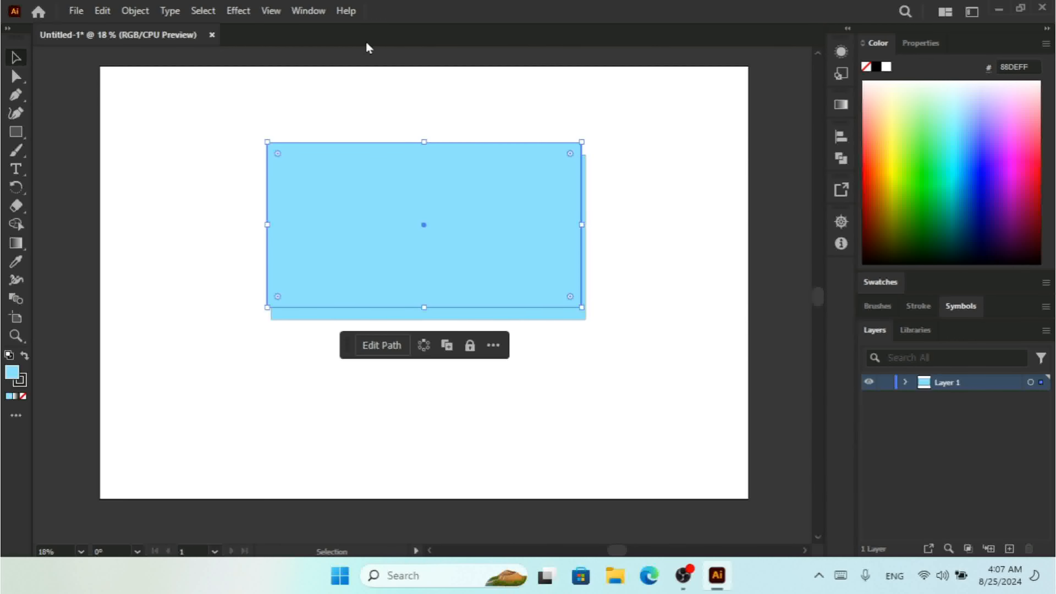
Show the Control bar again and switch the tools to the Advanced toolbar.
click(297, 12)
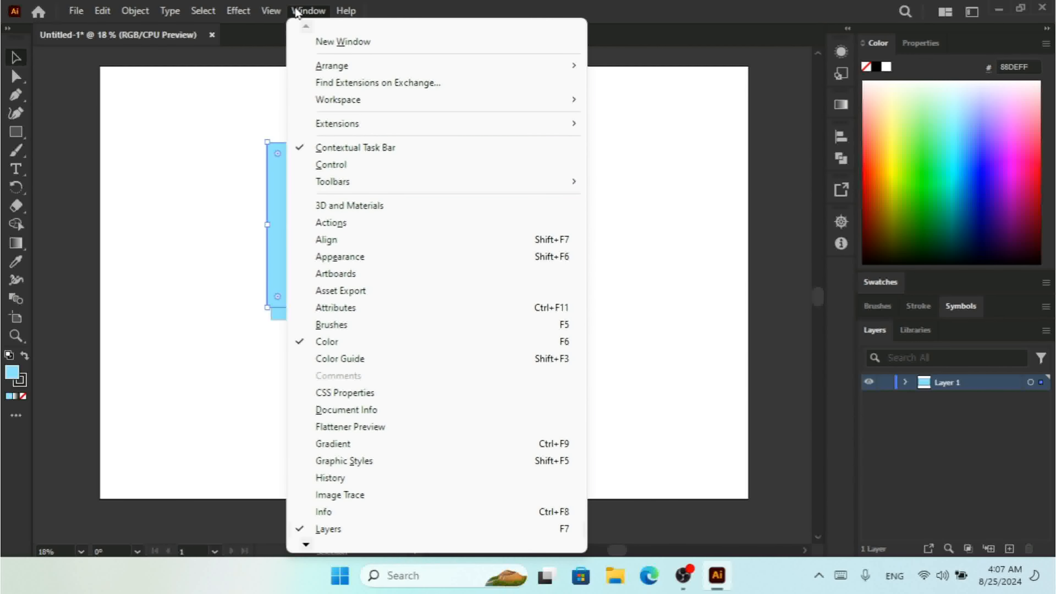
click(361, 165)
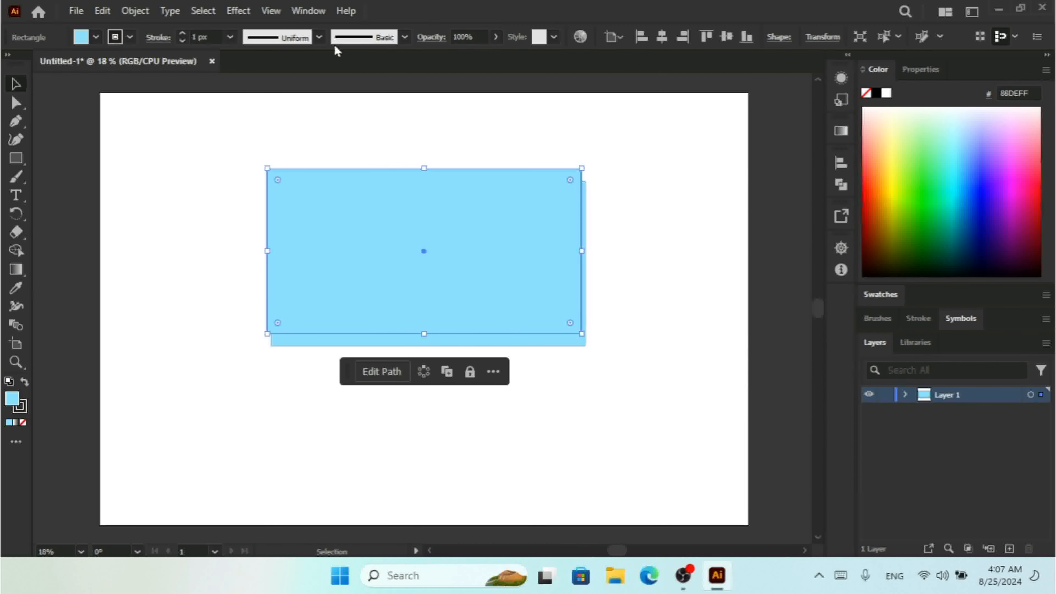
click(309, 11)
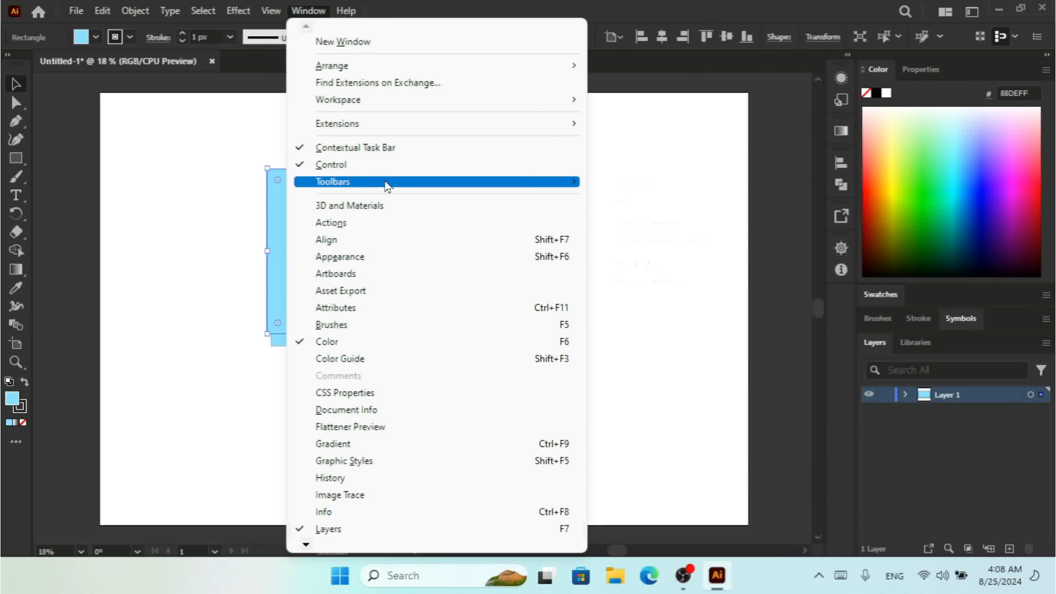
mouse_move(387, 186)
mouse_move(574, 184)
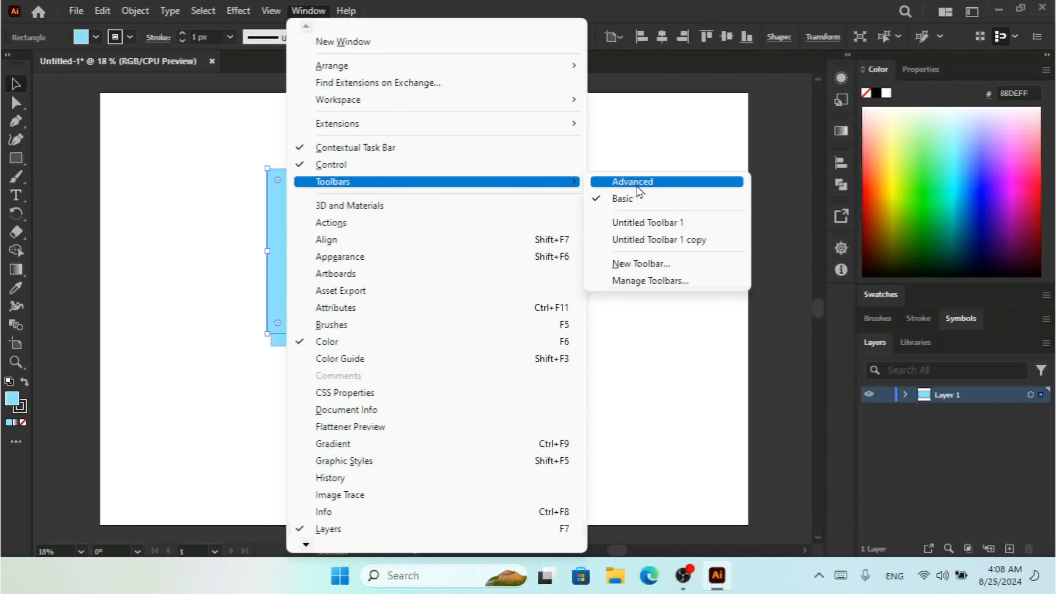
click(637, 186)
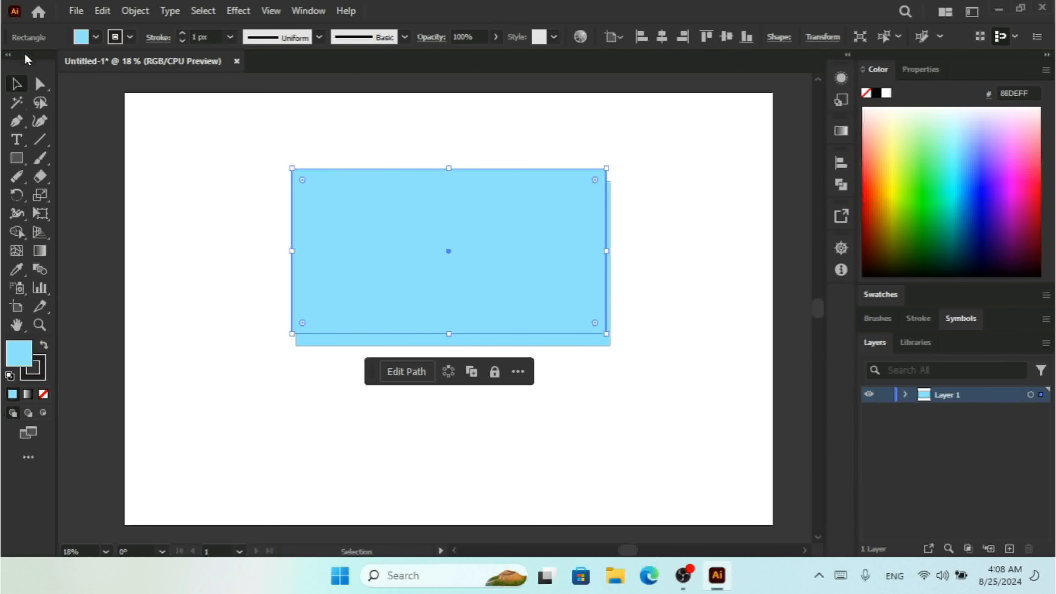
Use the Edit Toolbar drawer's options to switch the toolbar to Basic and back to Advanced.
click(28, 457)
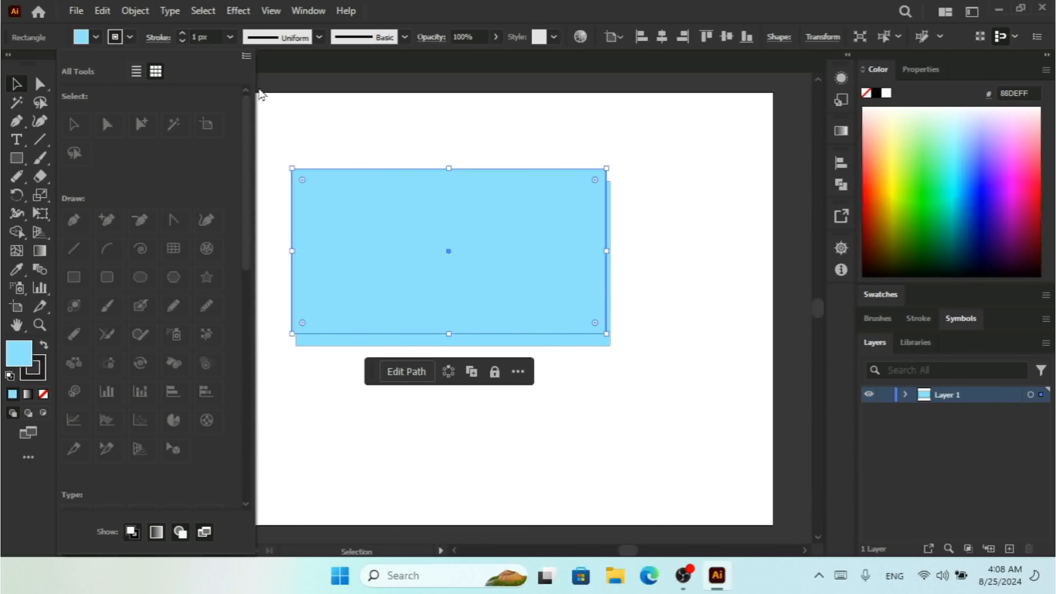
click(246, 56)
click(302, 107)
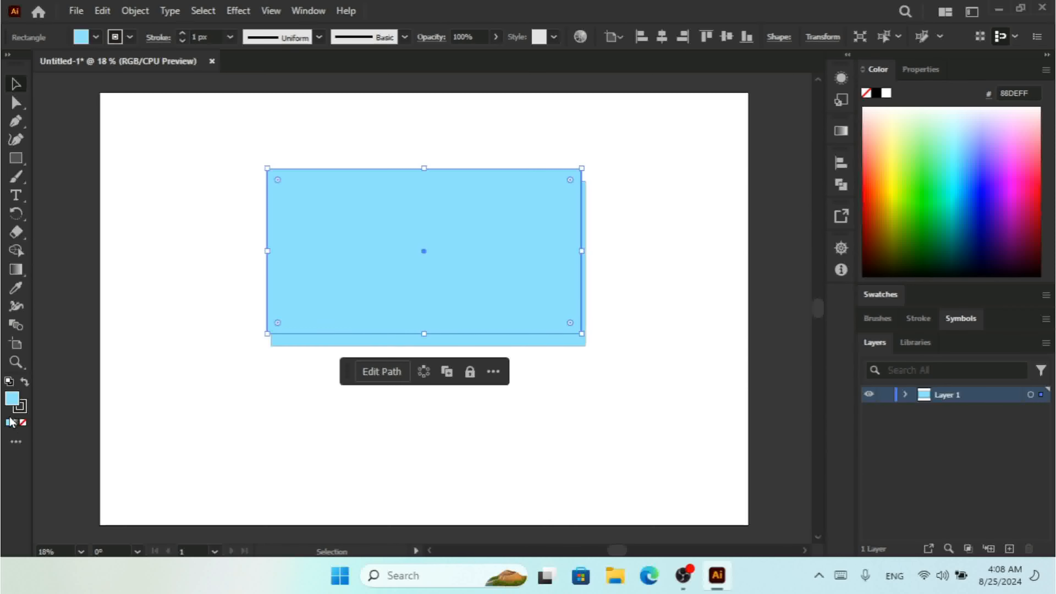
click(16, 441)
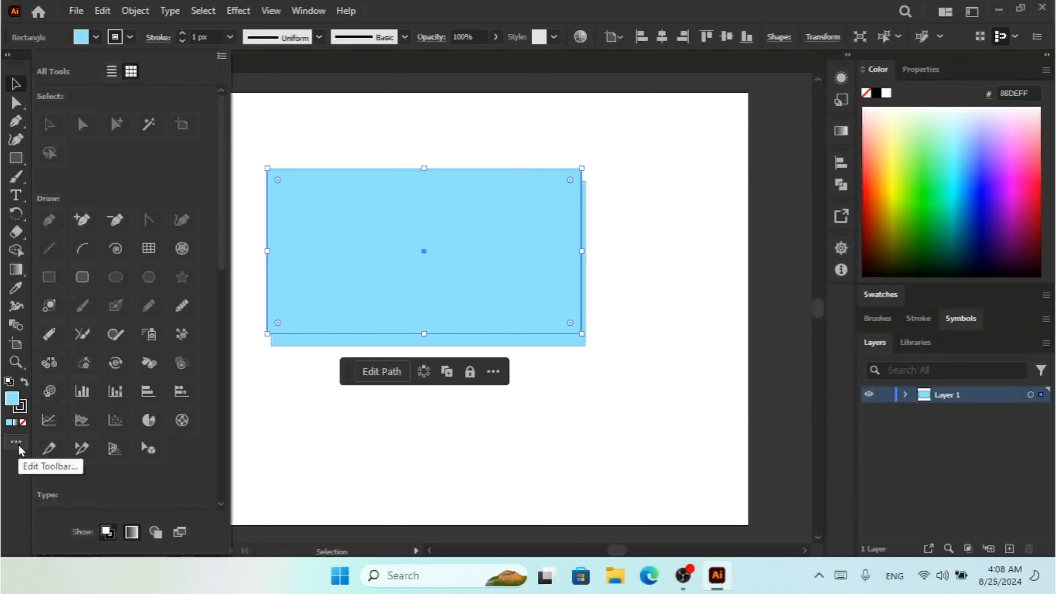
click(221, 56)
click(282, 85)
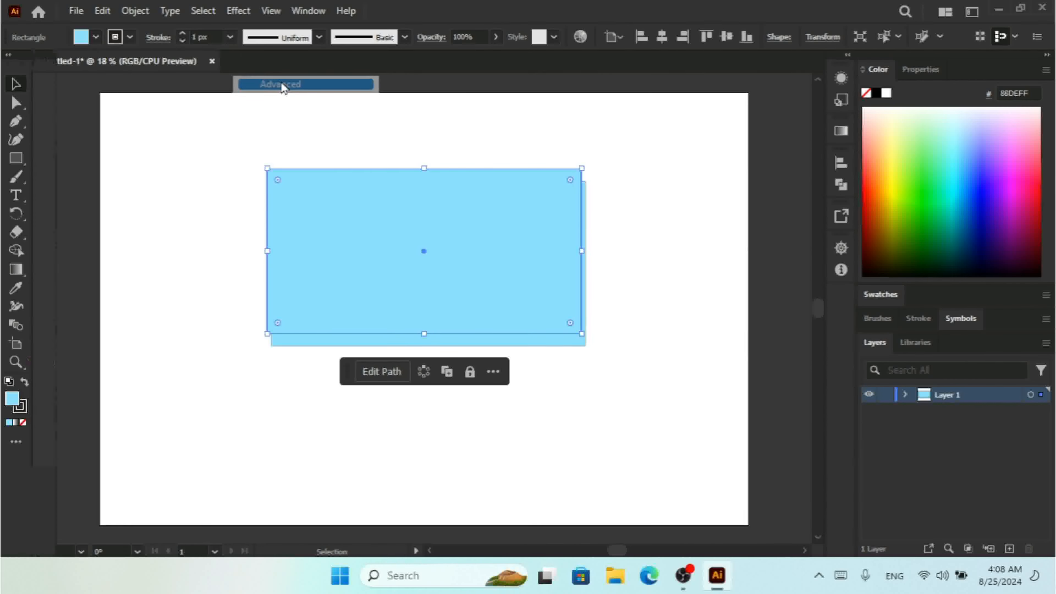
Duplicate Untitled Toolbar 1 in the Manage Toolbar dialog and keep the copy's default name.
click(28, 457)
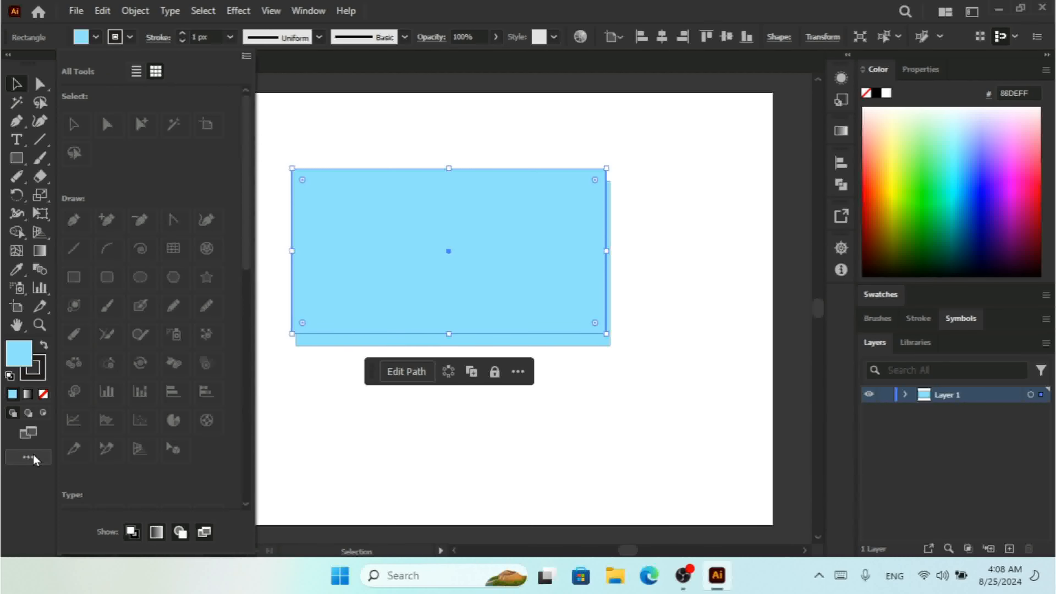
click(246, 57)
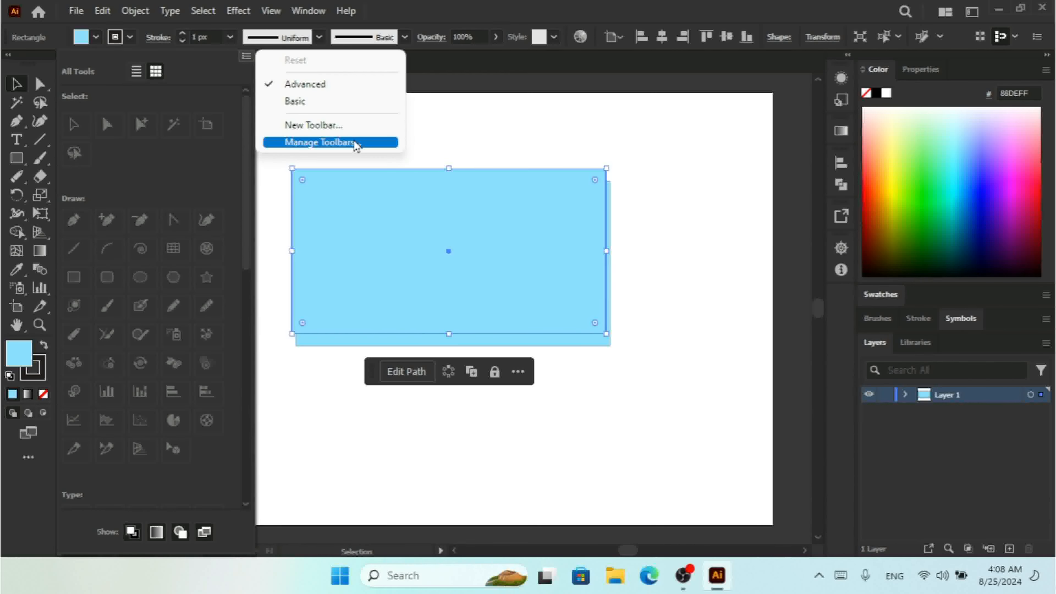
click(323, 143)
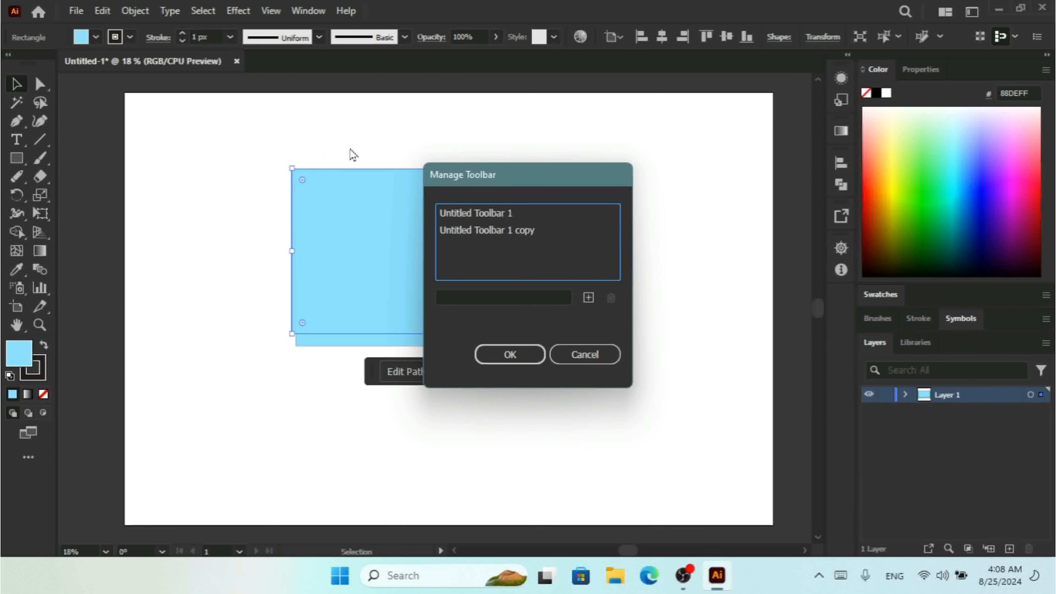
click(486, 216)
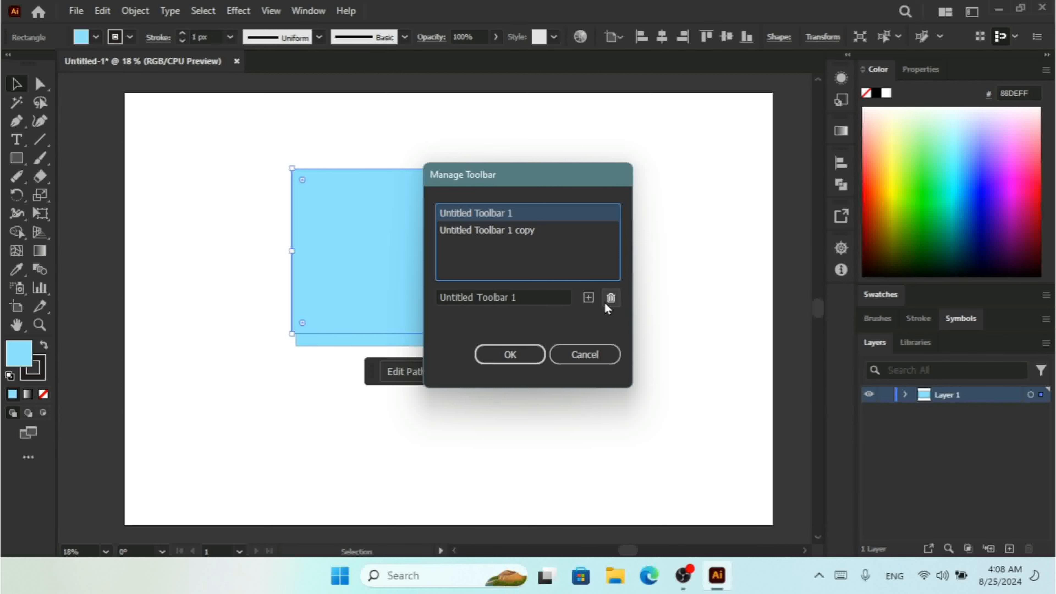
click(588, 297)
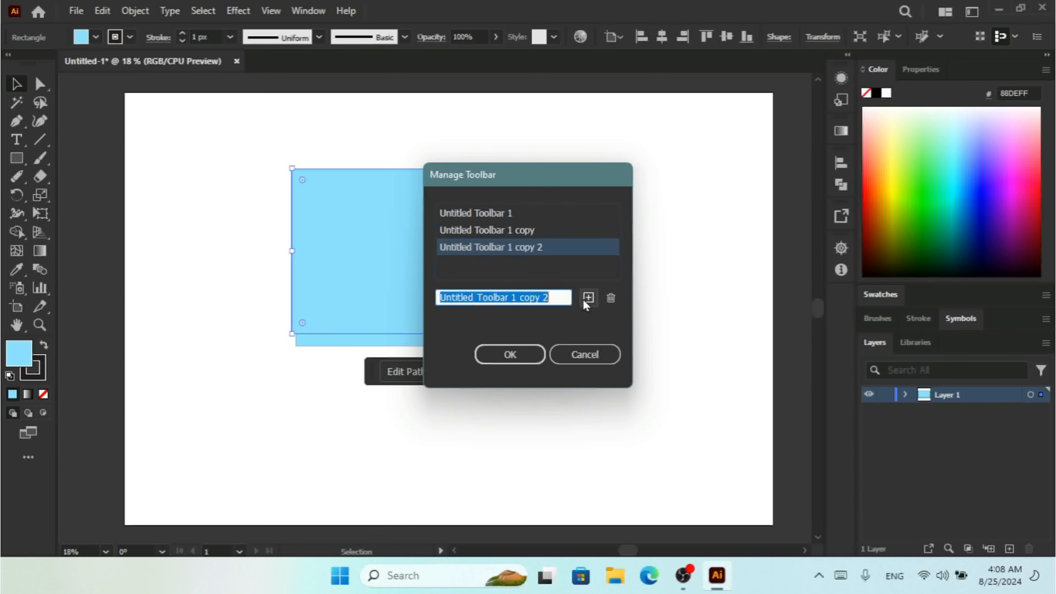
click(515, 353)
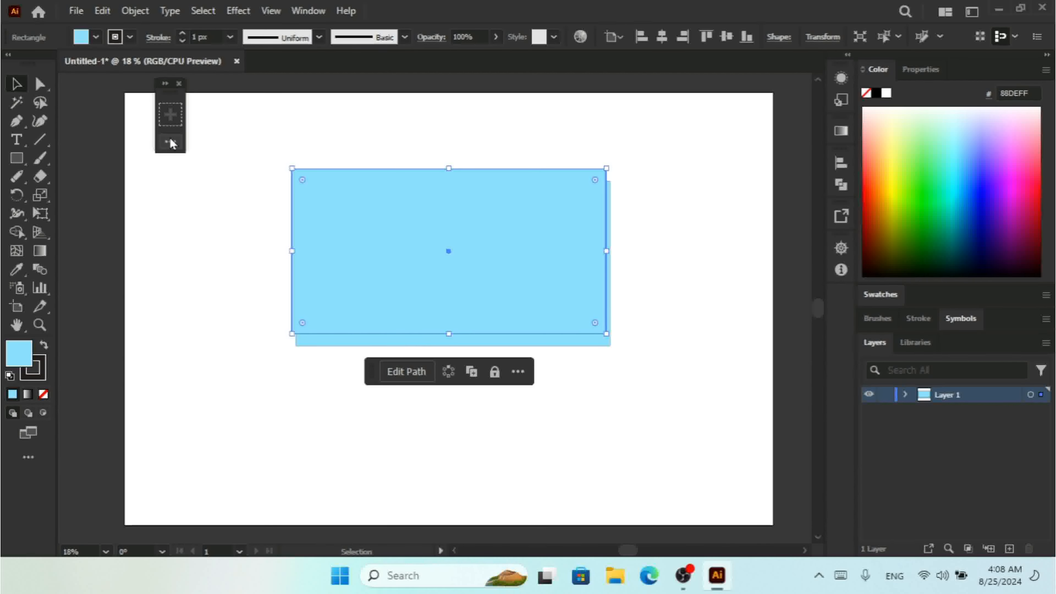
Add the Rounded Rectangle tool to the empty floating toolbar, and test it by drawing a rounded square and undoing it.
click(171, 142)
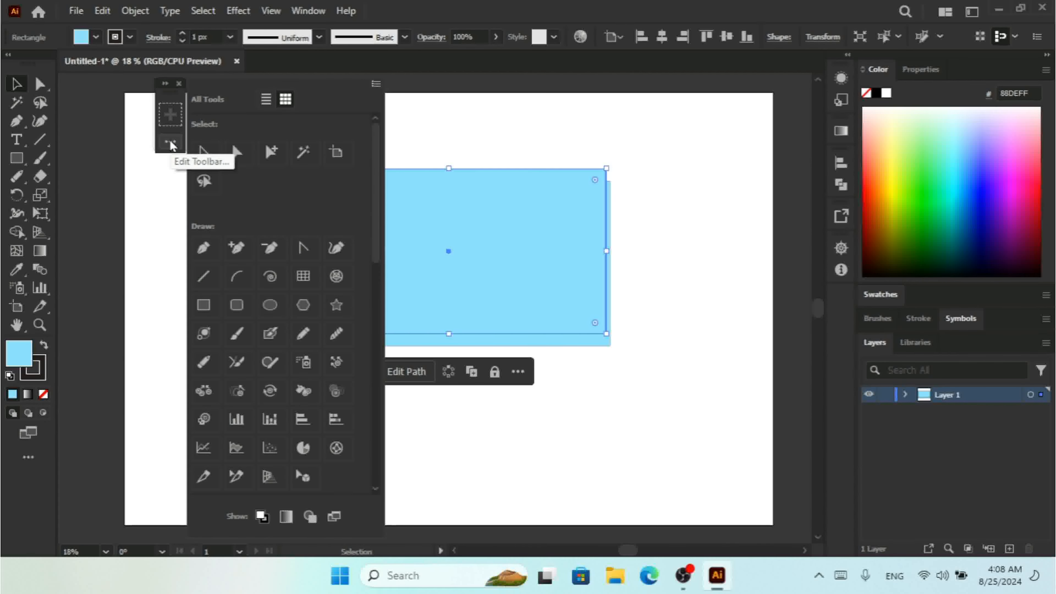
click(238, 307)
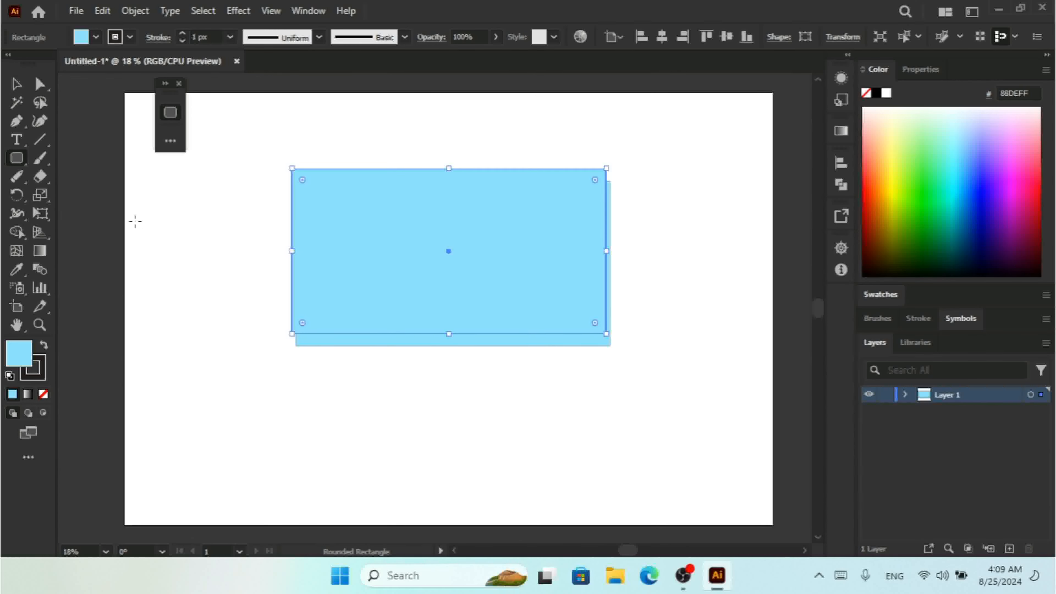
drag(202, 199, 400, 397)
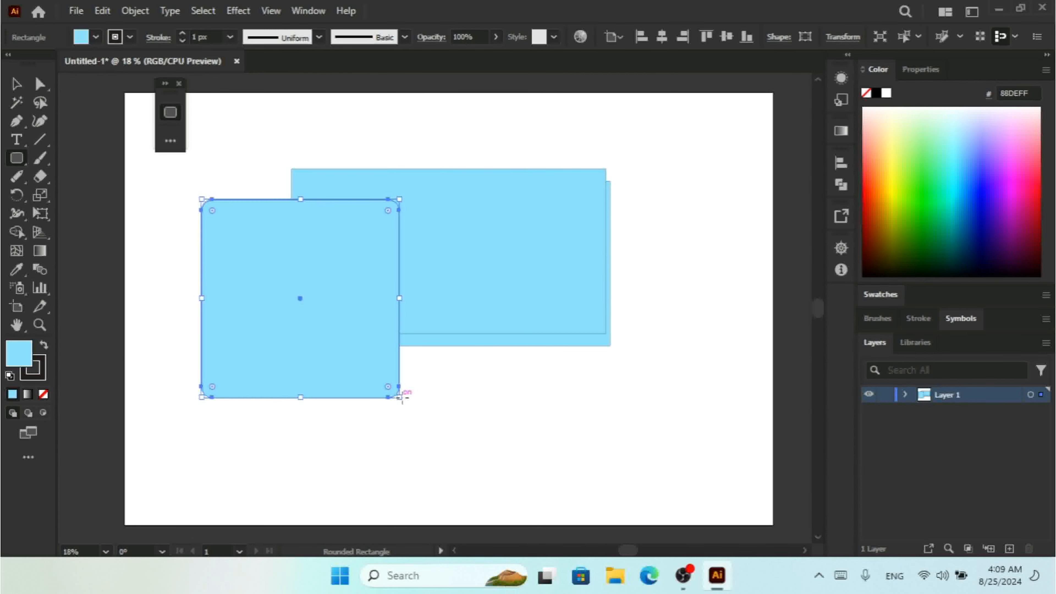
key(ctrl+z)
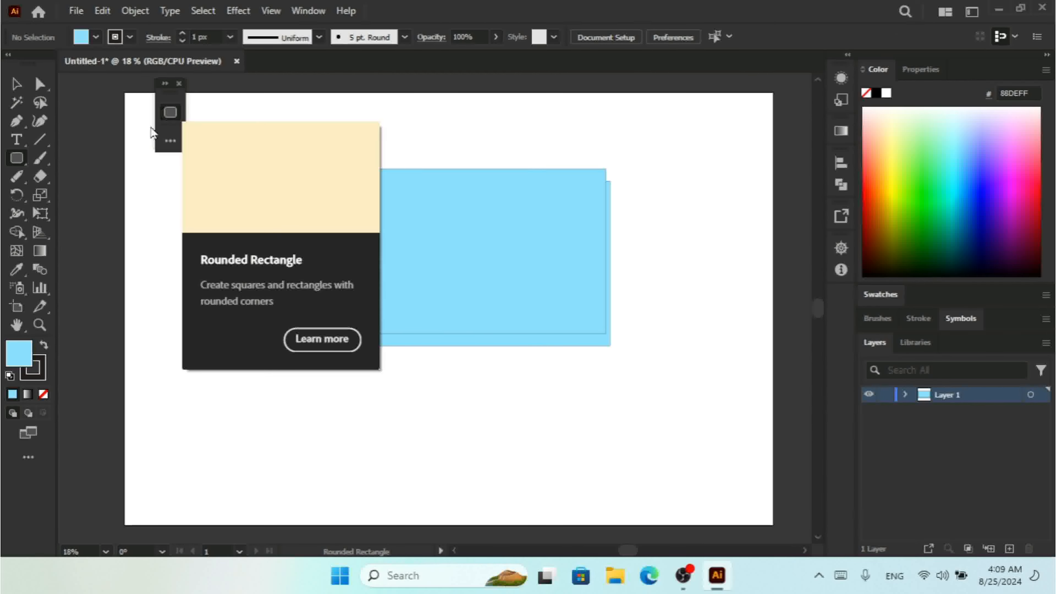
click(27, 457)
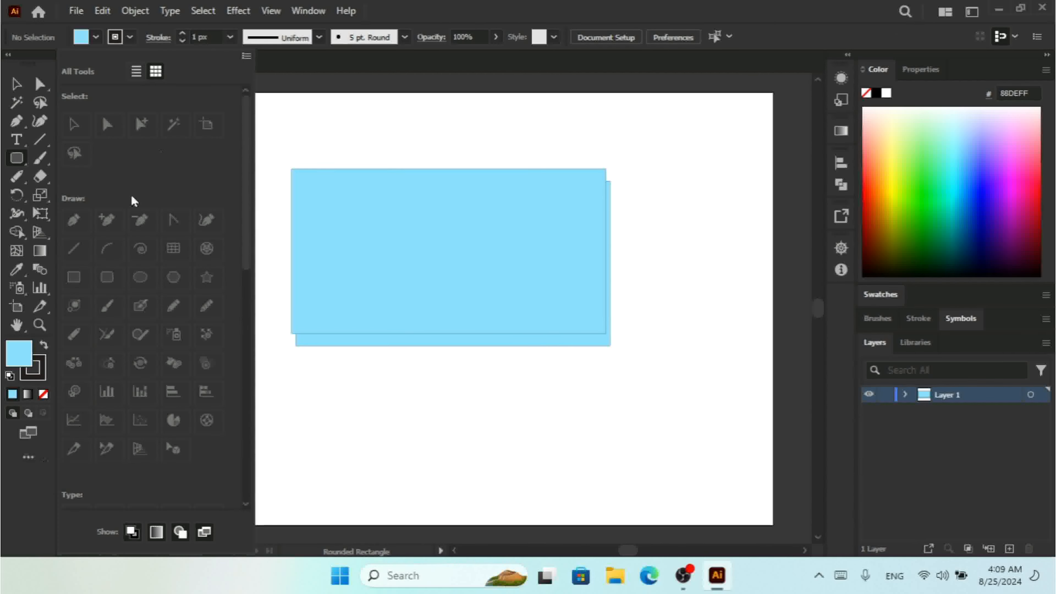
click(246, 56)
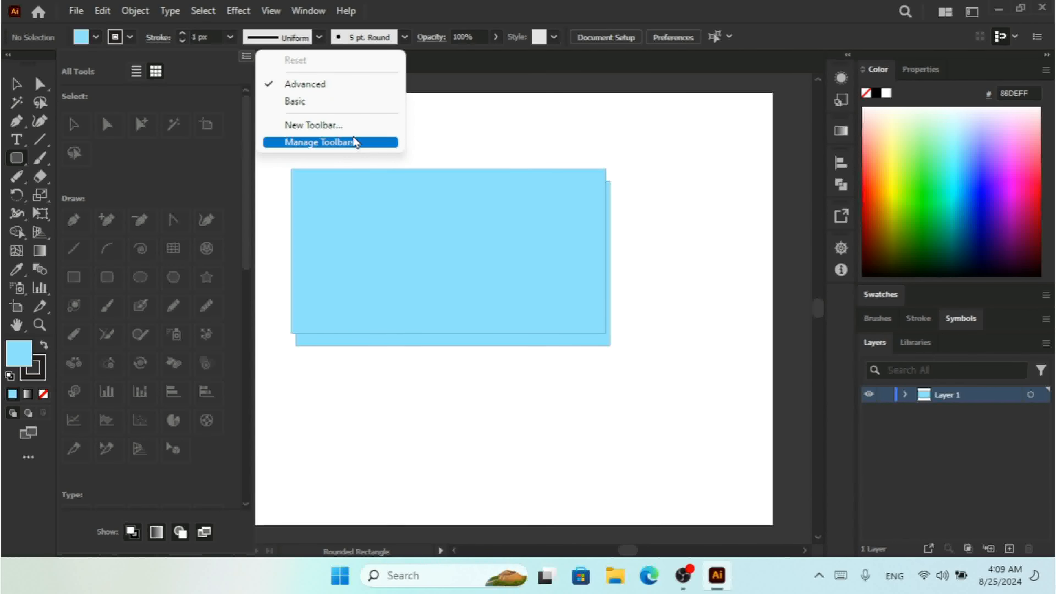
click(332, 125)
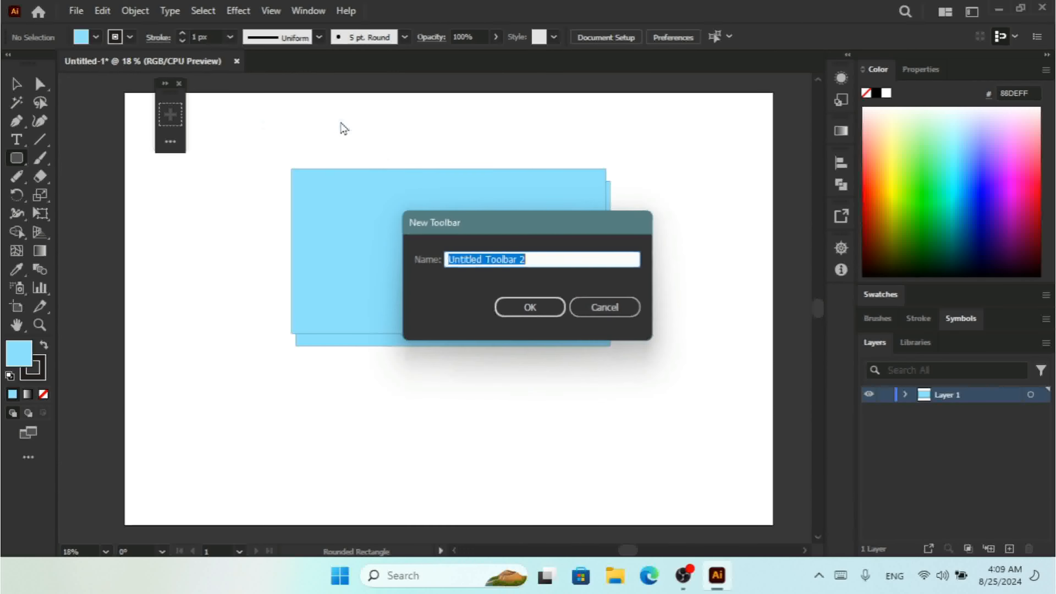
click(603, 308)
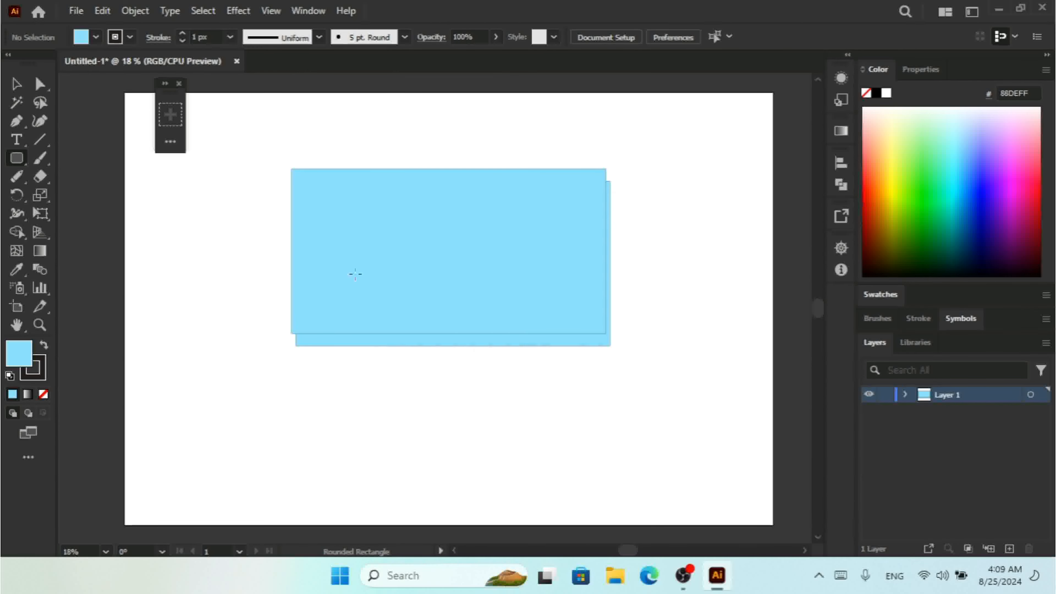
Close the floating custom toolbar and return to the Selection tool.
click(179, 83)
click(16, 84)
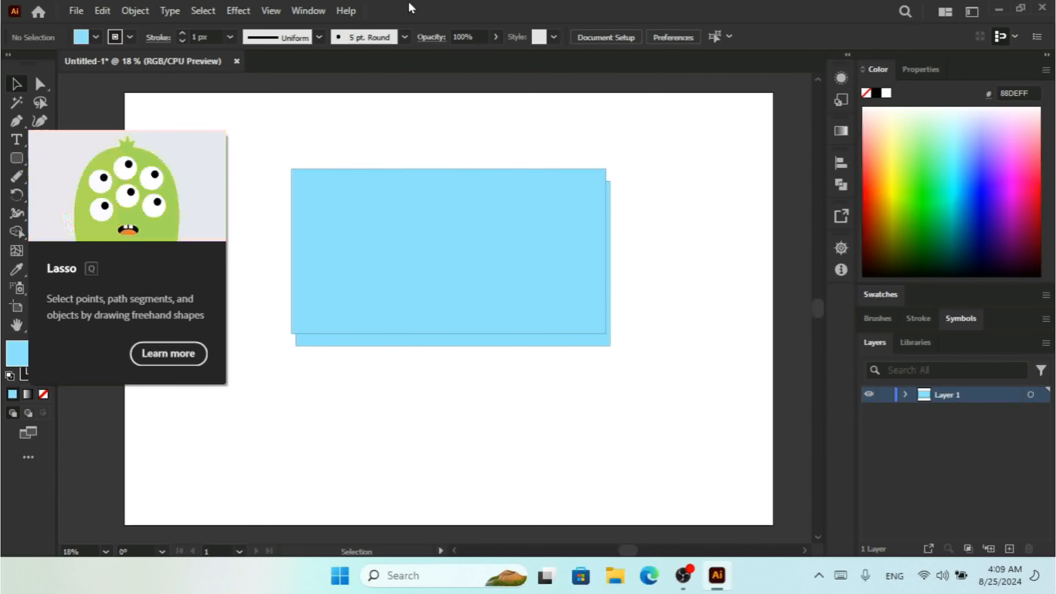
Look at the 3D and Materials panel and close it again.
click(306, 12)
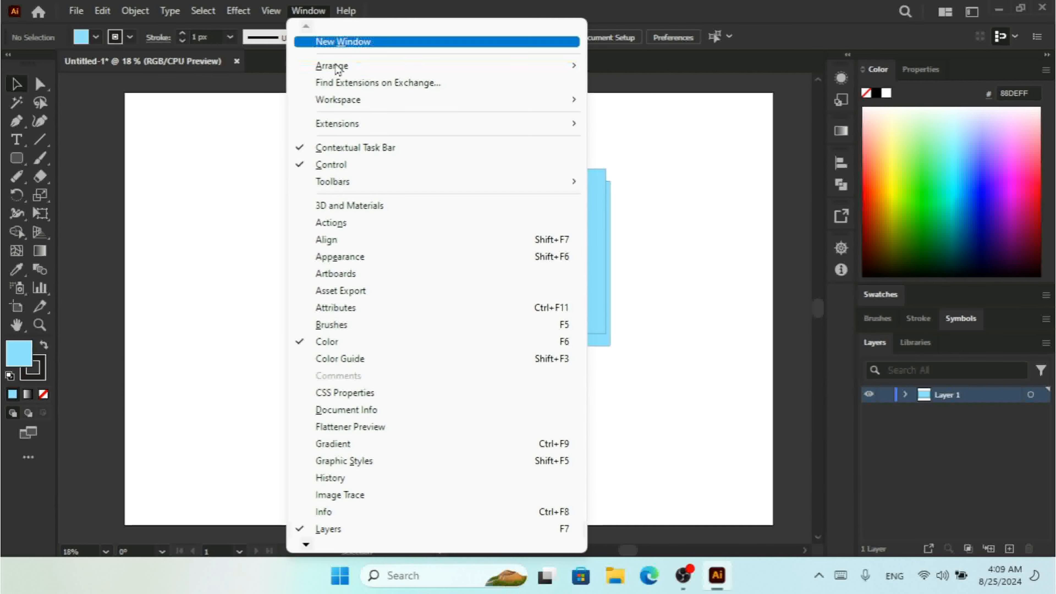
click(377, 208)
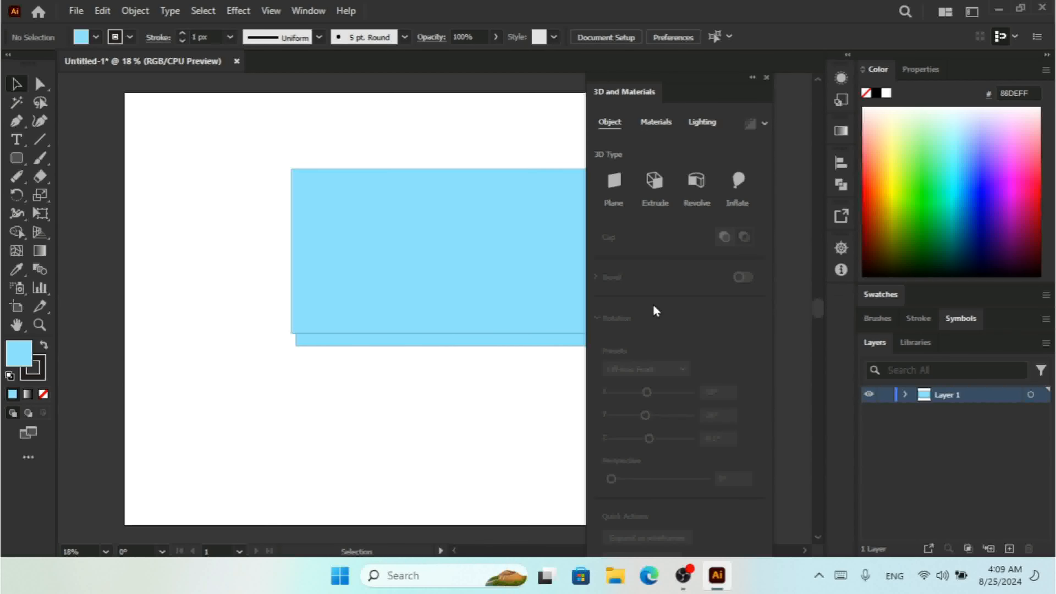
click(766, 77)
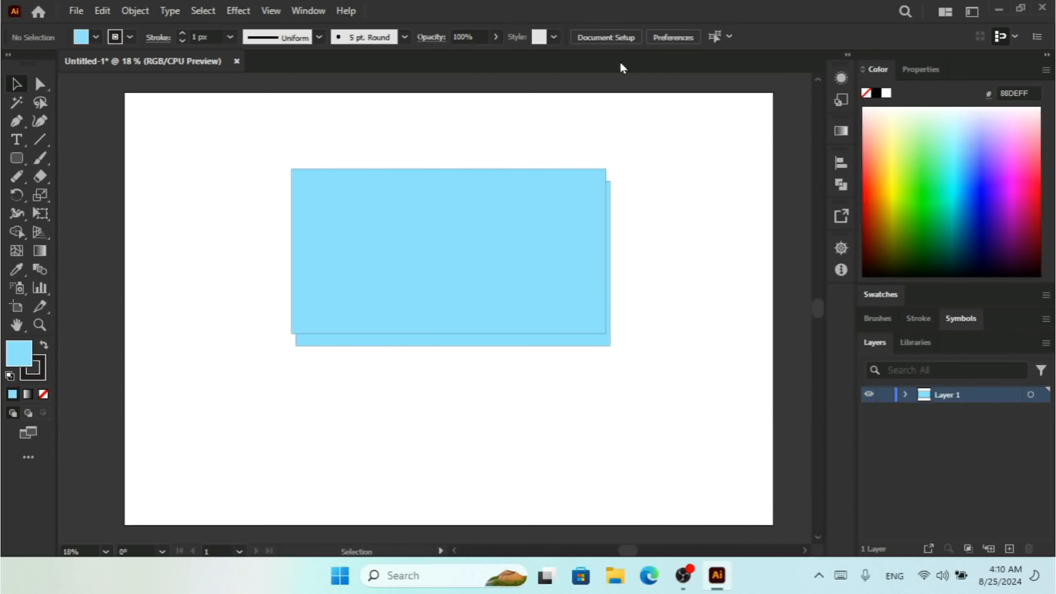
Open the Actions panel, and move the front blue rectangle up and to the left, clear of the panel.
click(308, 12)
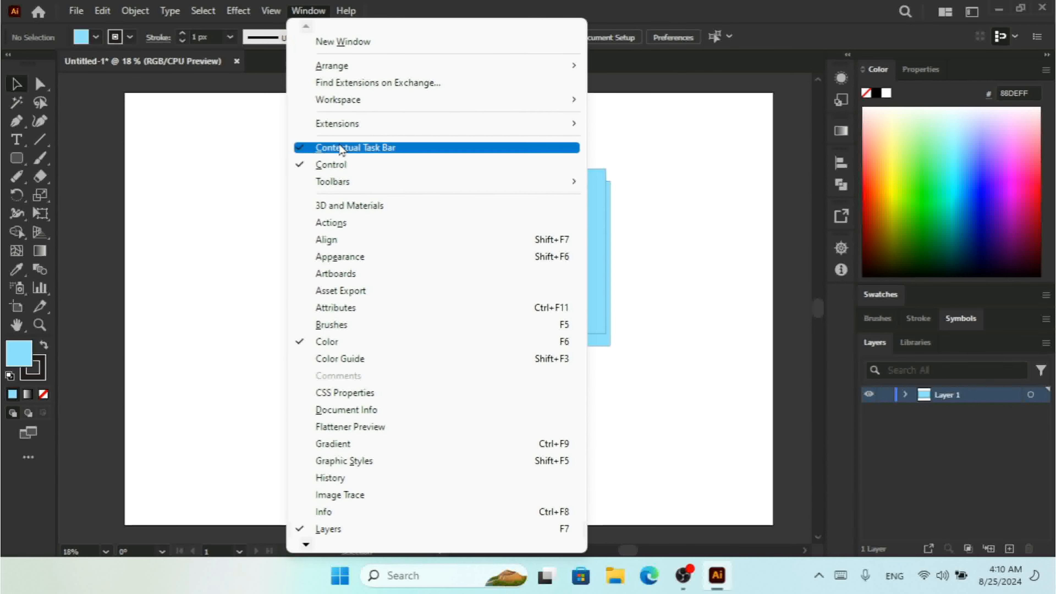
click(371, 224)
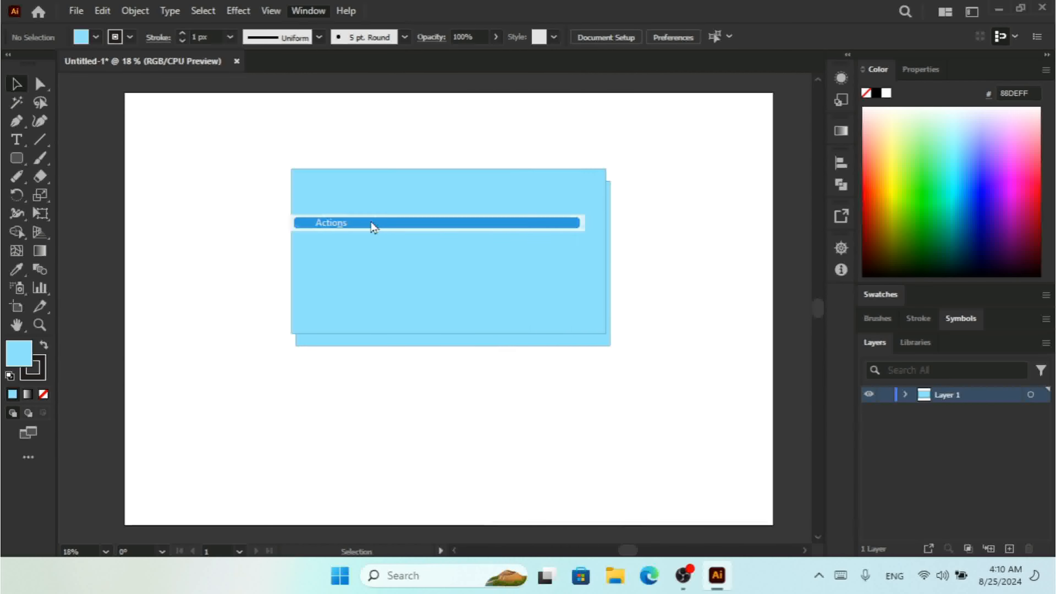
drag(640, 104, 692, 105)
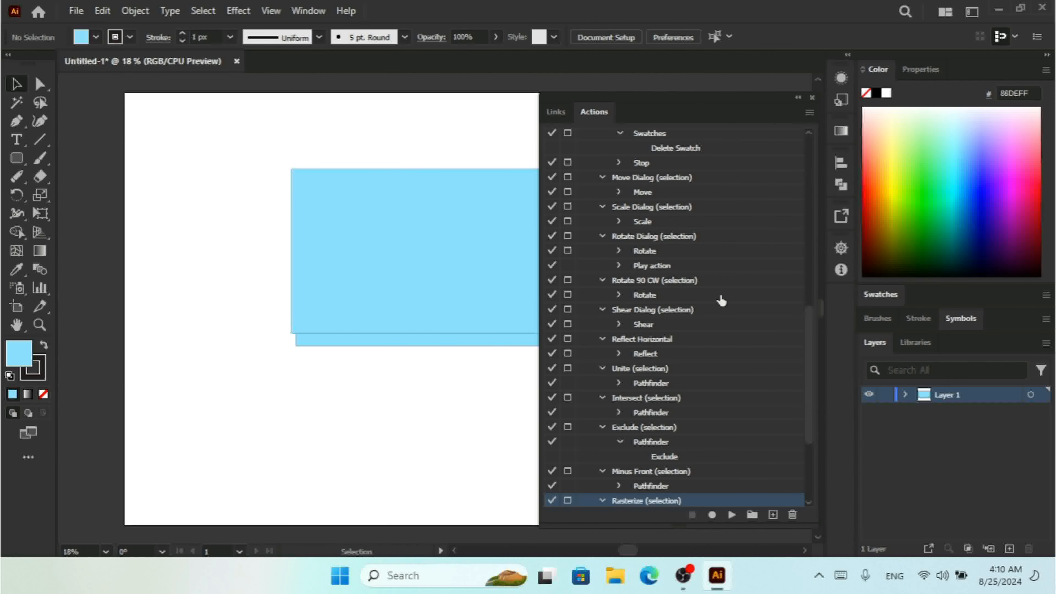
click(415, 267)
drag(412, 240, 333, 226)
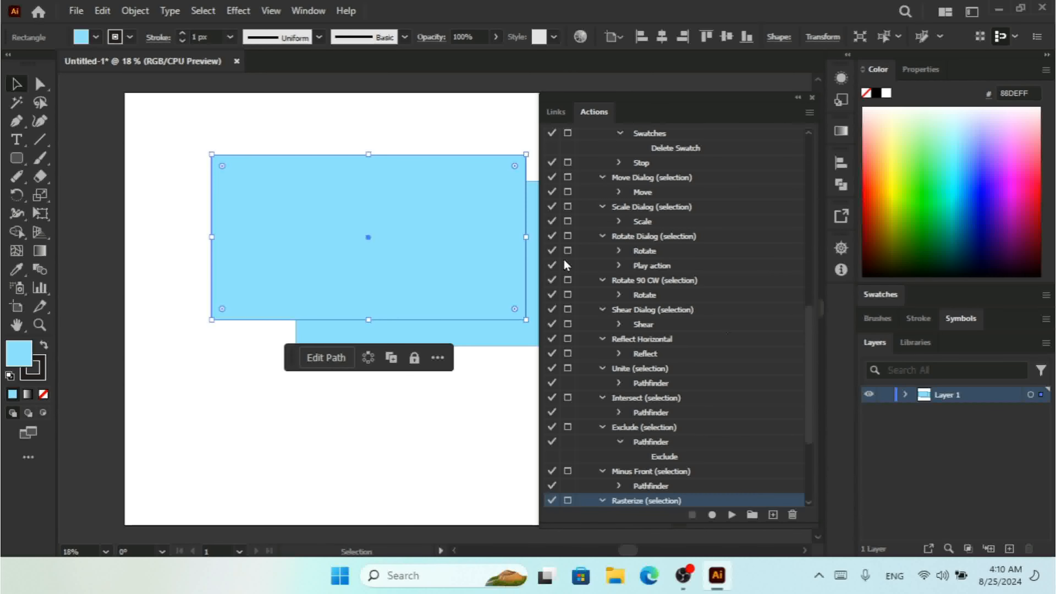
Hide the Contextual Task Bar and return to the start of the Default Actions list.
click(808, 278)
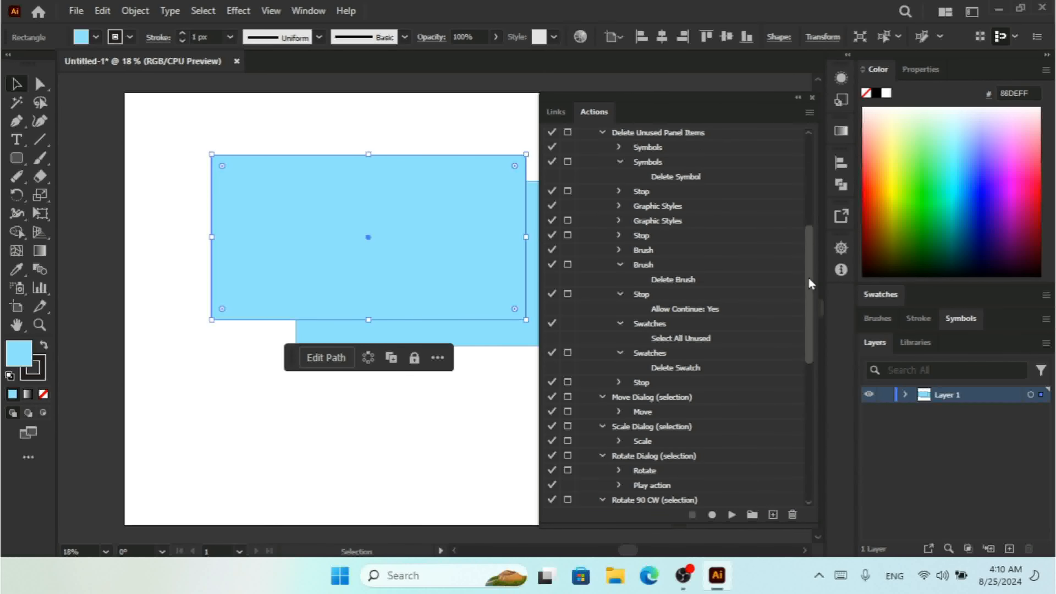
click(301, 11)
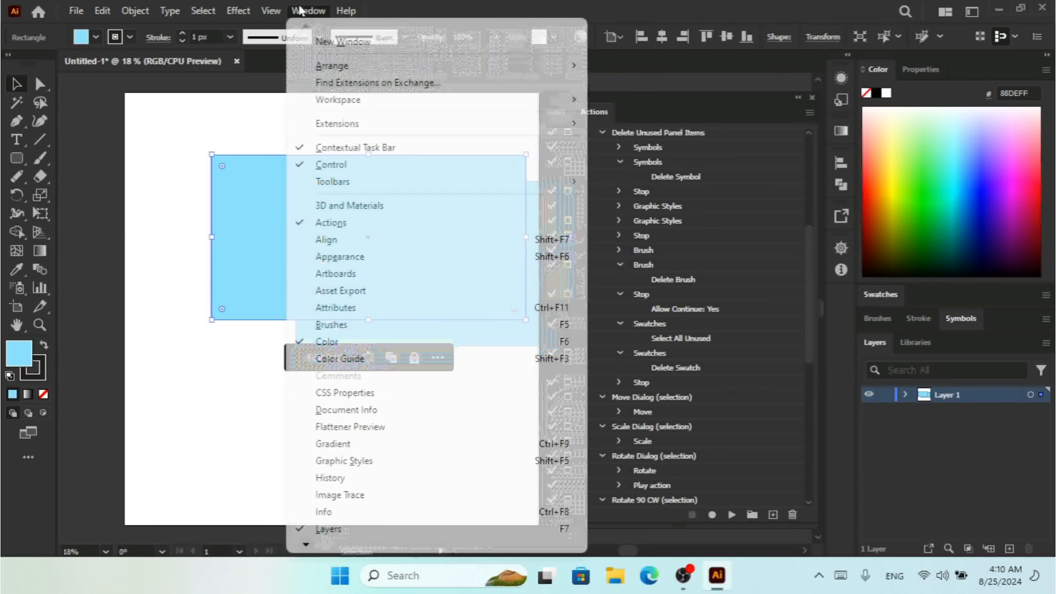
click(361, 151)
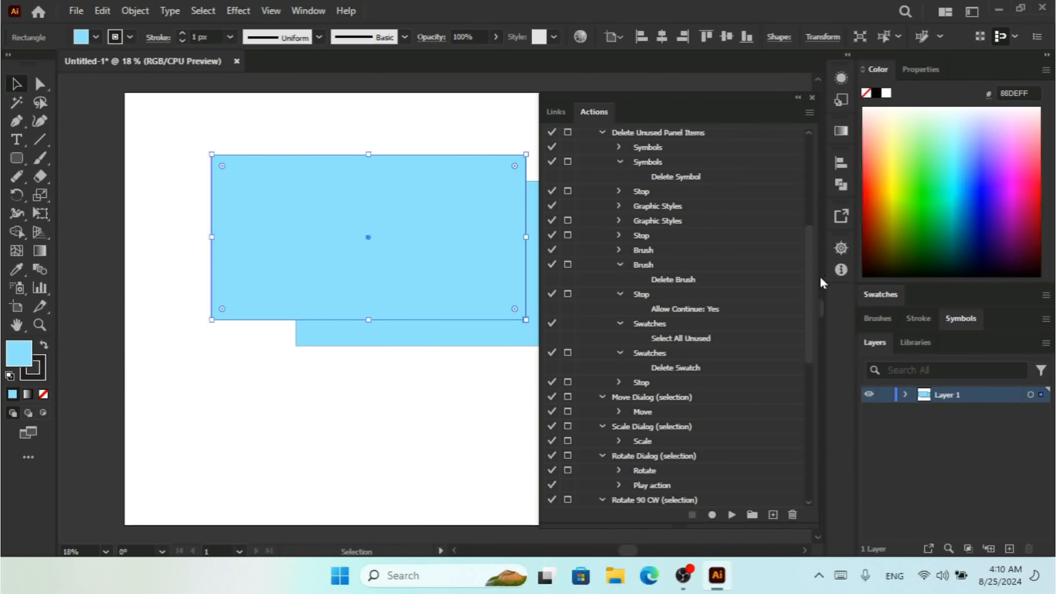
drag(811, 272, 807, 182)
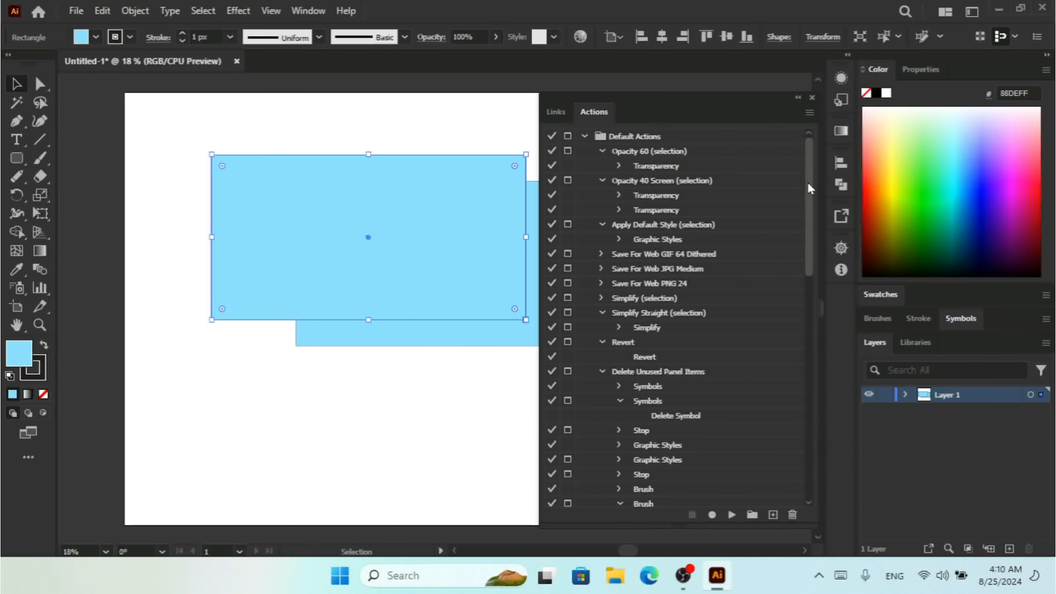
Play the Opacity 60 action's Transparency step on the front rectangle, and recolour the back rectangle green (52FF95) and shift it down and left.
double_click(660, 169)
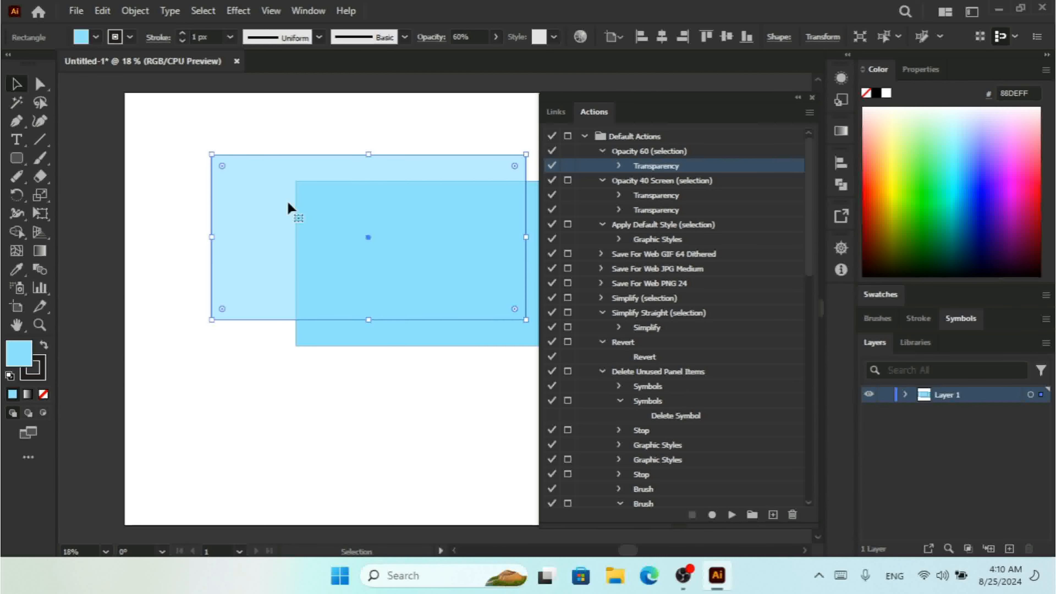
click(349, 338)
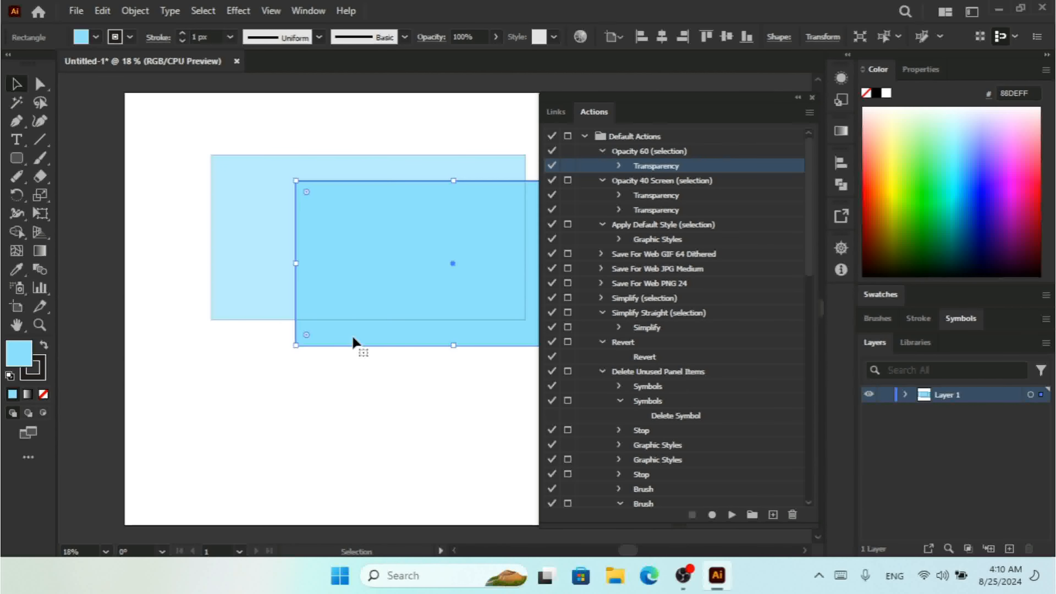
click(935, 157)
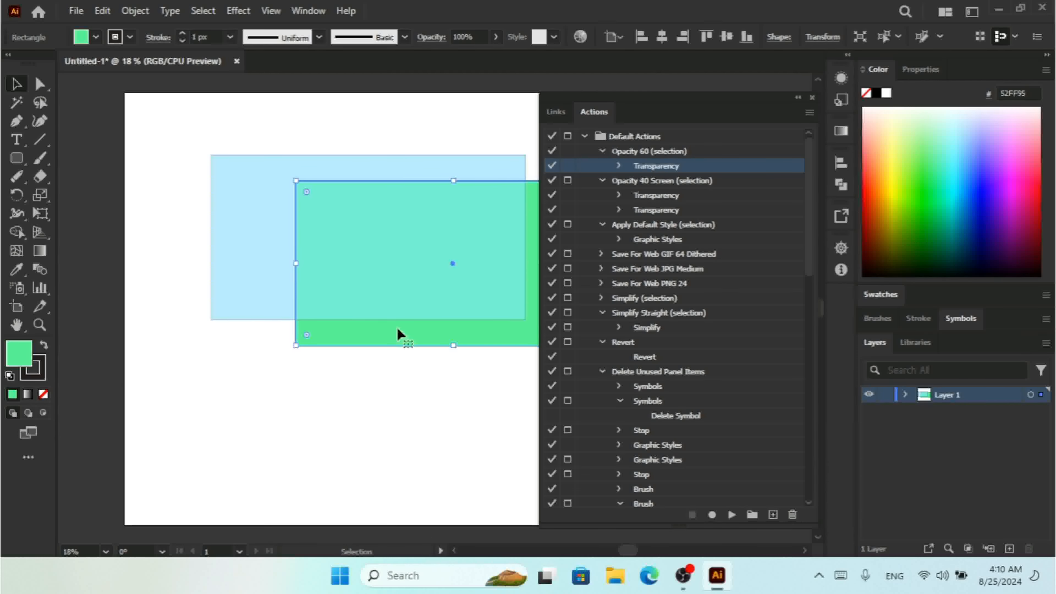
drag(400, 334, 303, 407)
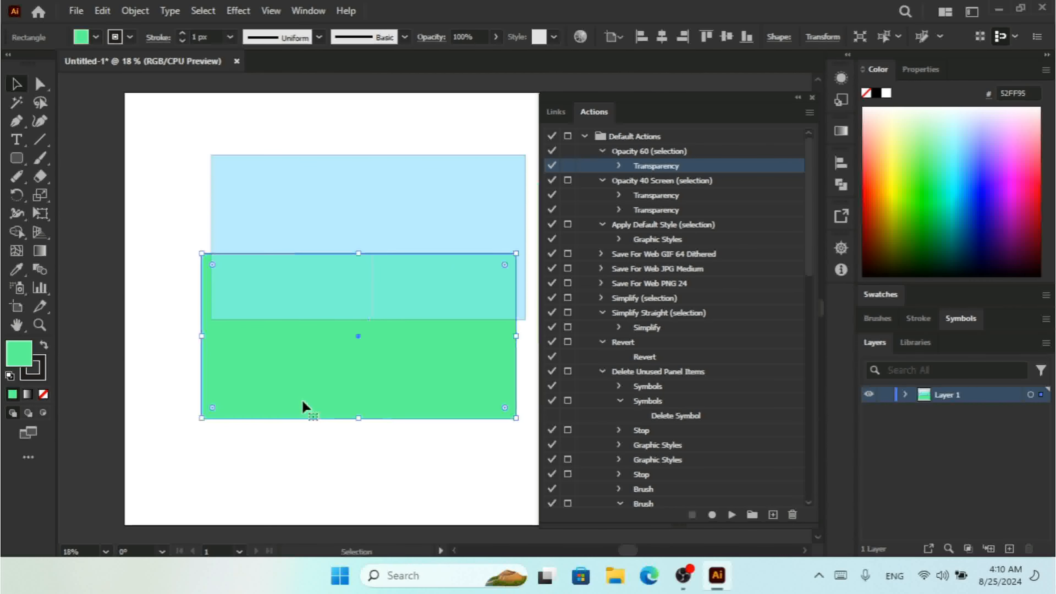
Play the Opacity 60 action's Transparency step on the green rectangle, and return its opacity to 100%.
double_click(661, 169)
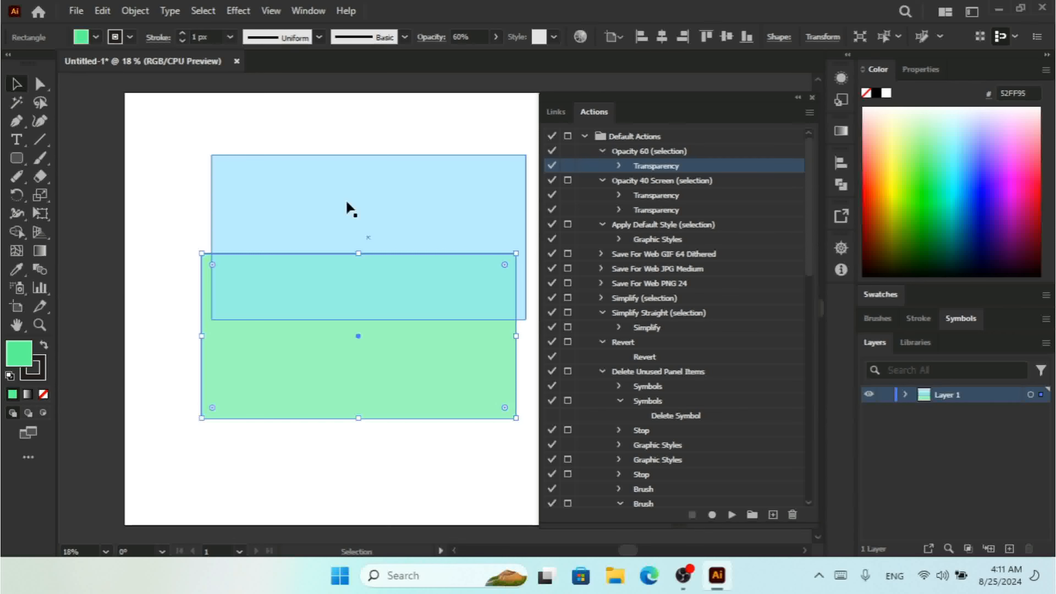
click(496, 37)
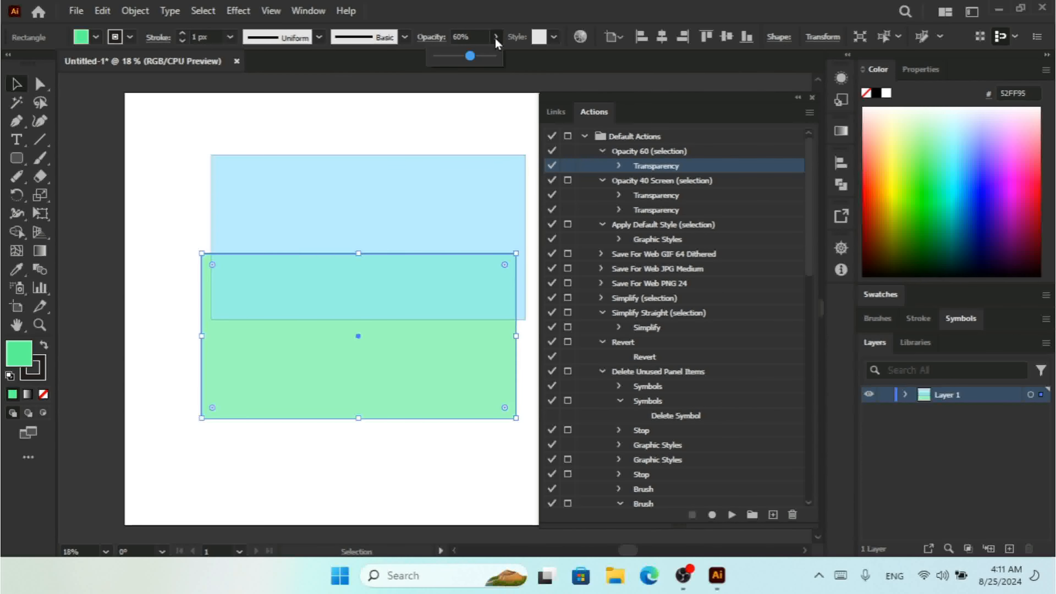
drag(469, 59, 521, 62)
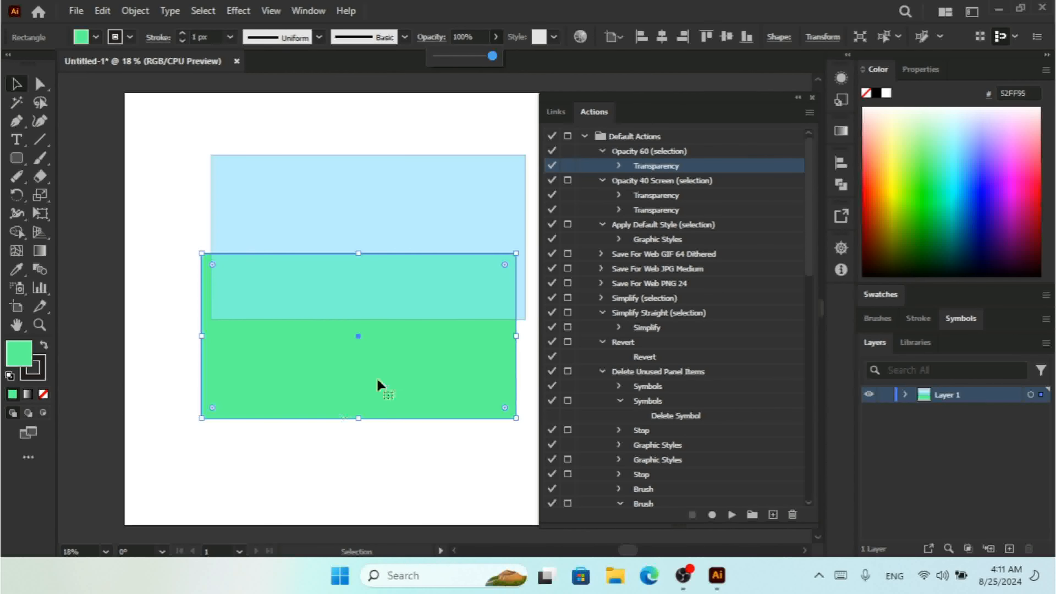
Delete the light blue rectangle and move the green one up towards the upper part of the artboard.
click(342, 219)
key(Delete)
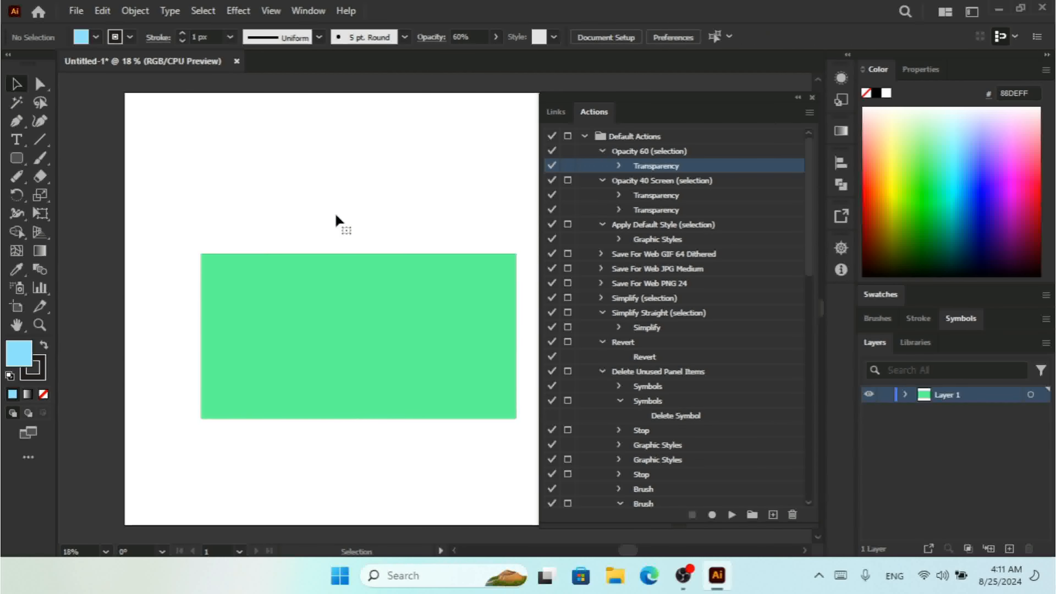
drag(370, 312, 345, 229)
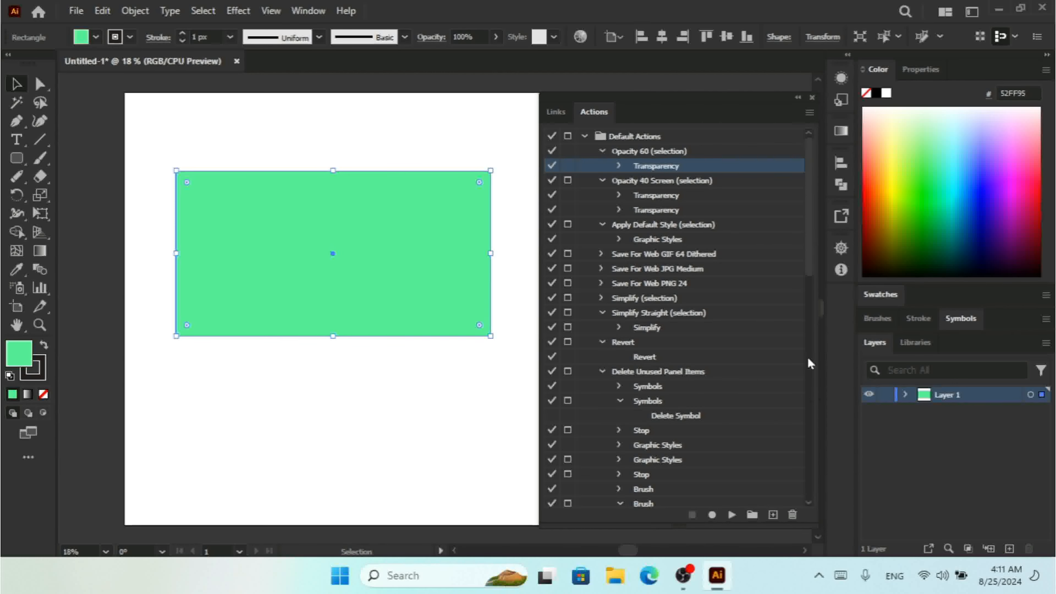
Create an action named Action 90 in the Default Actions set, with no function key or colour, and start recording it.
drag(807, 258, 798, 495)
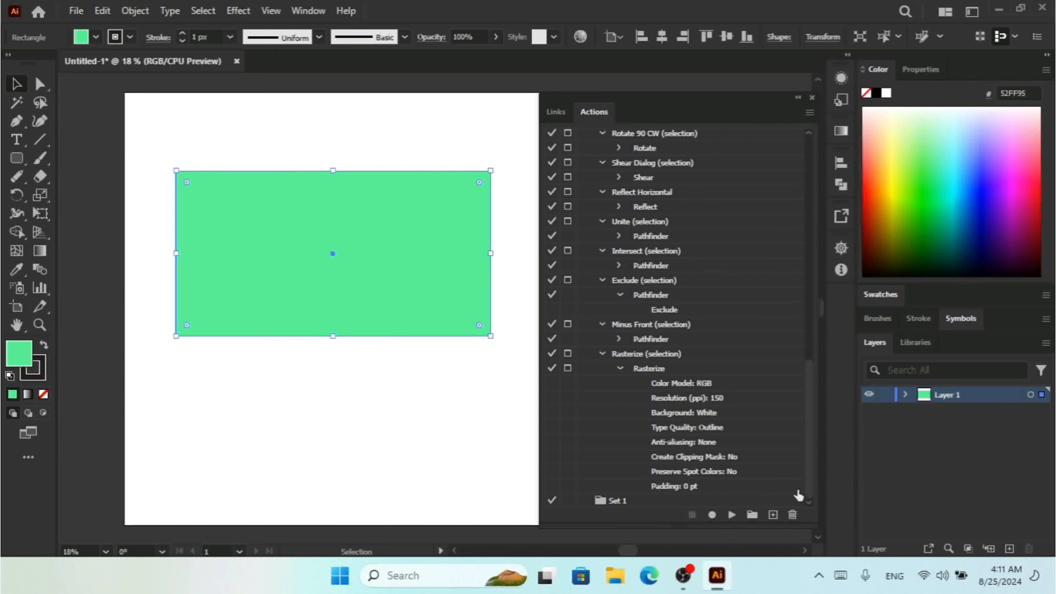
click(655, 503)
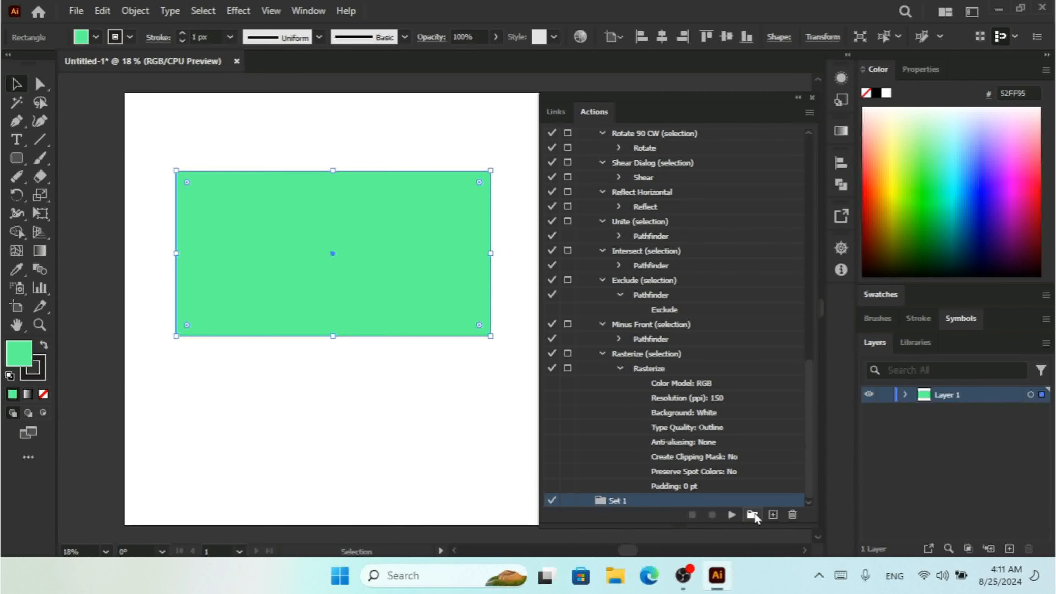
click(772, 515)
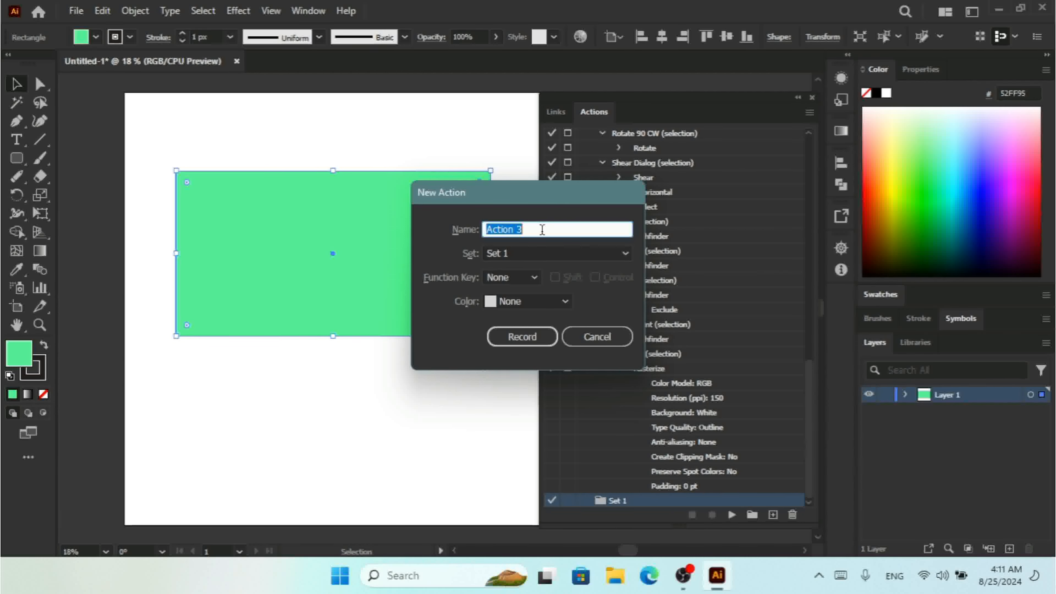
text(C)
key(BackSpace)
text(Ad)
text(tion)
click(565, 254)
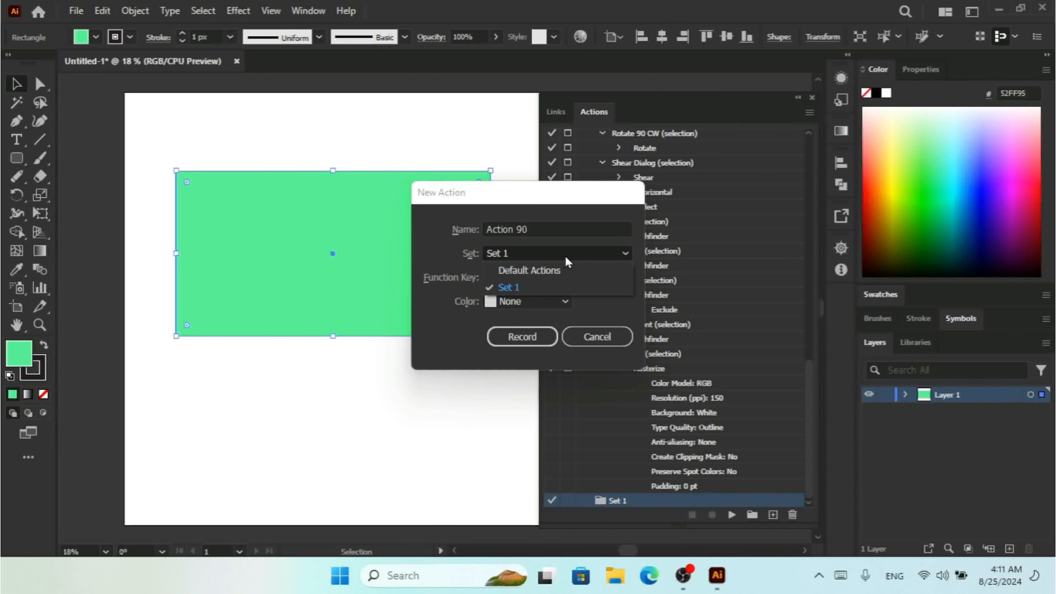
click(553, 271)
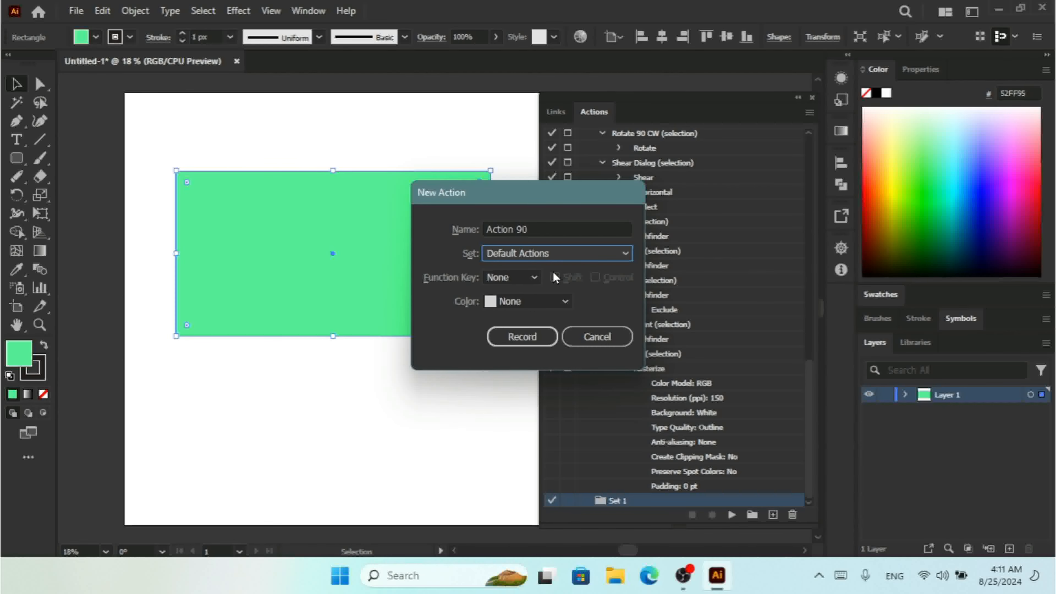
click(530, 277)
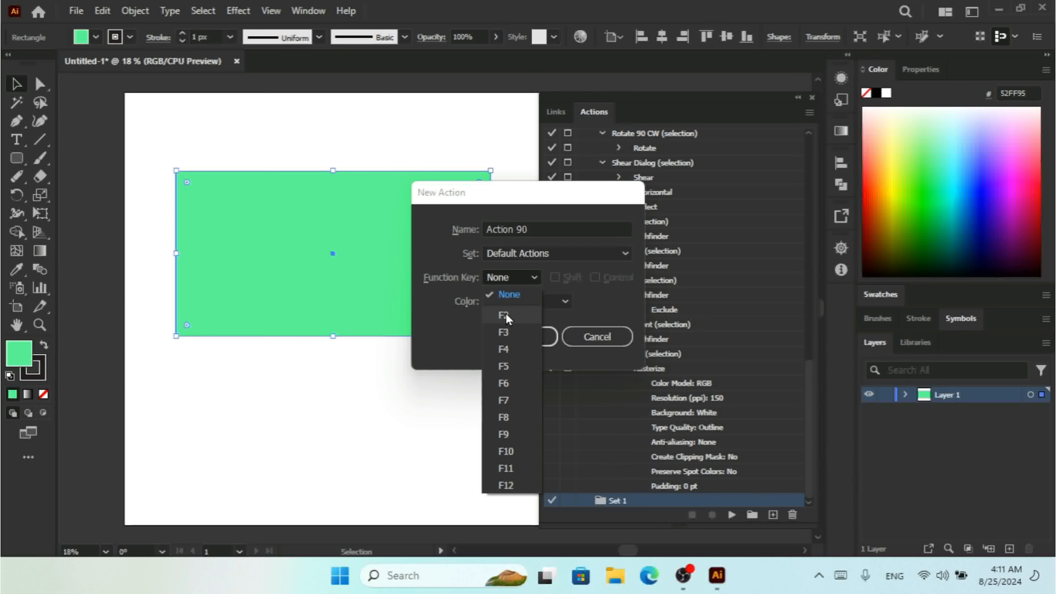
click(454, 261)
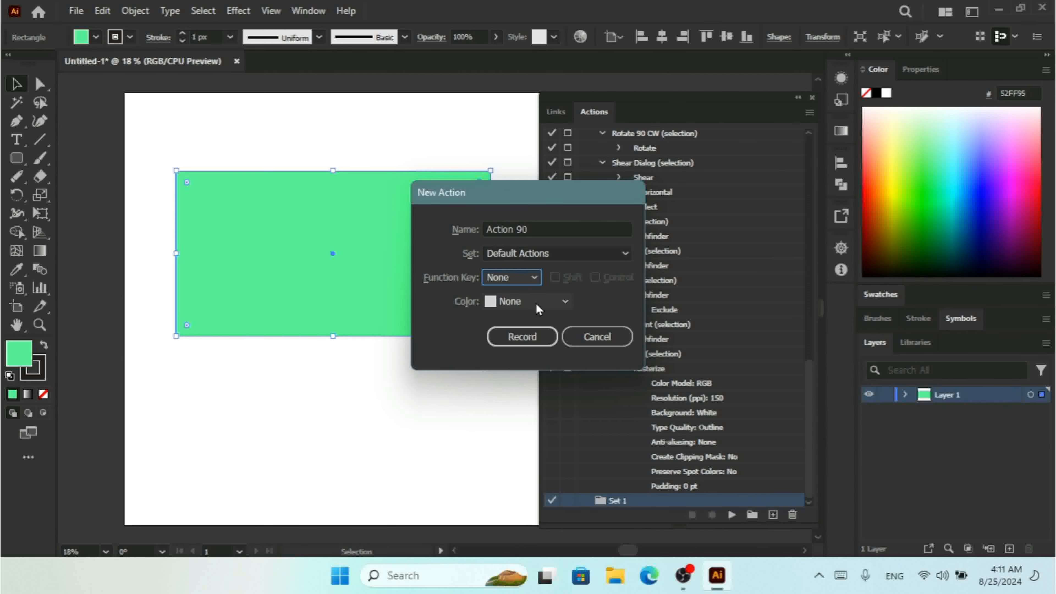
click(526, 336)
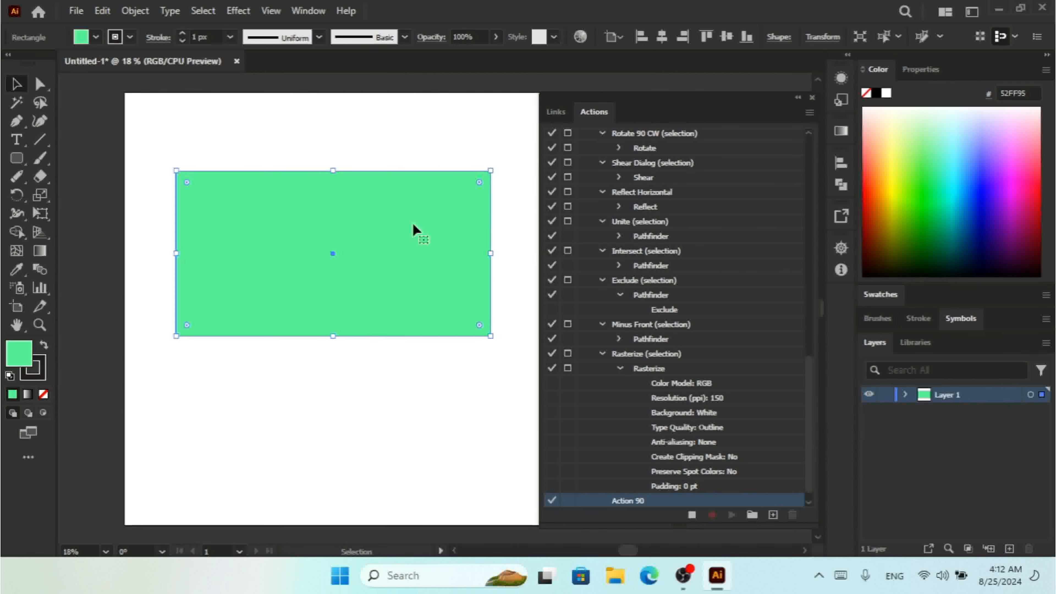
Record a fill change of the green rectangle to pink (FFAAEE), and stop recording.
drag(1023, 169, 1021, 127)
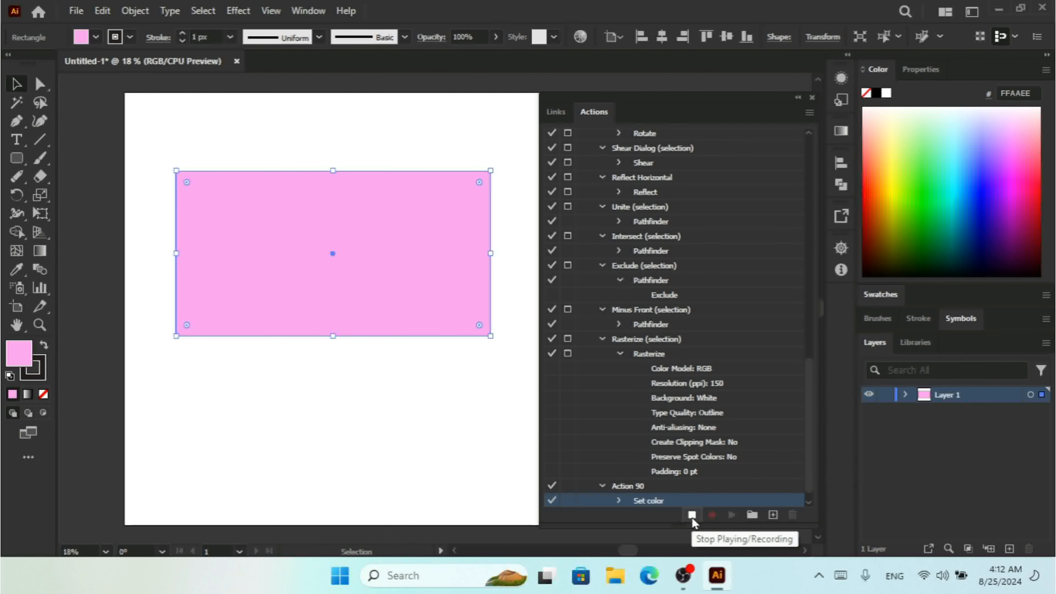
click(692, 516)
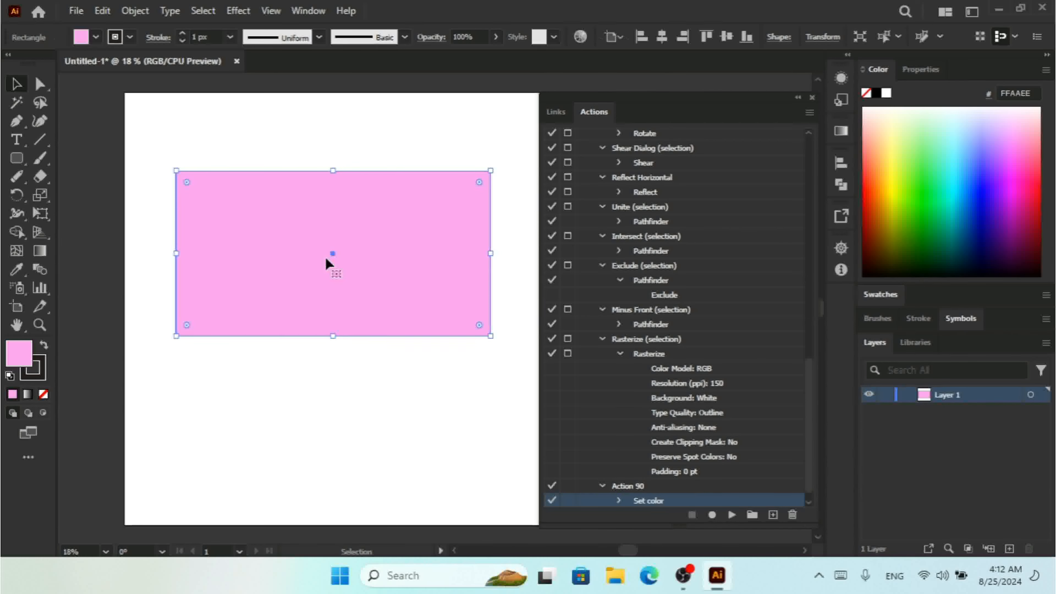
Replace the pink rectangle with a newly drawn one on the artboard, and play the recorded Action 90 on it.
key(Delete)
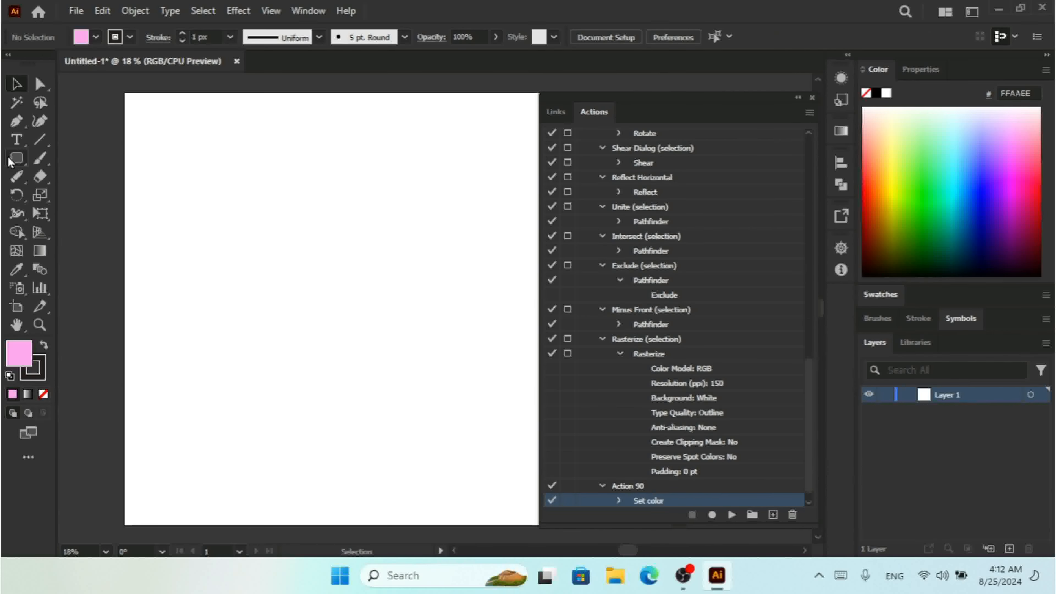
drag(10, 161, 69, 155)
drag(173, 166, 478, 352)
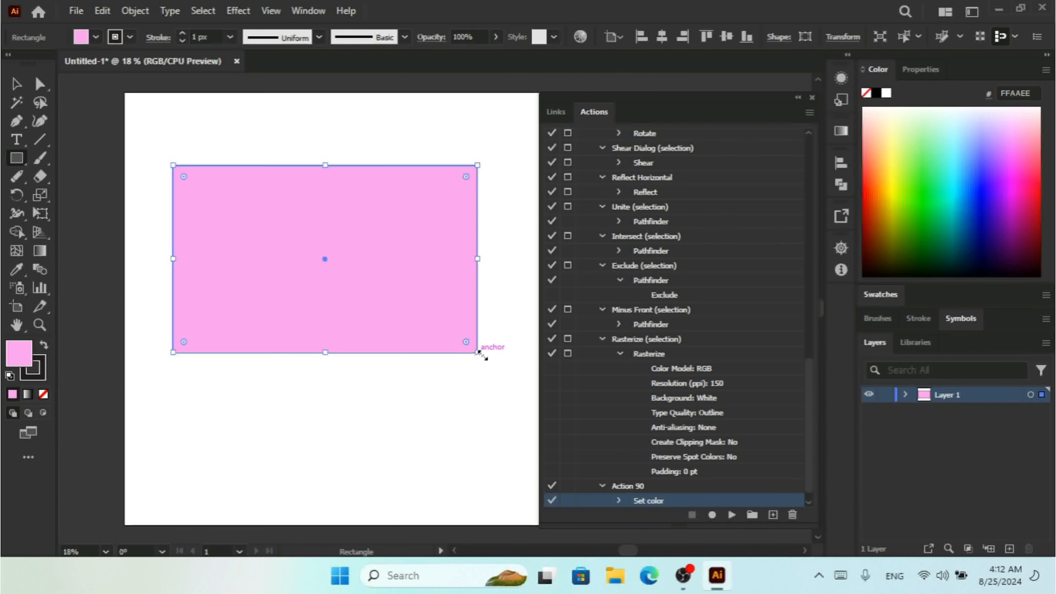
click(731, 515)
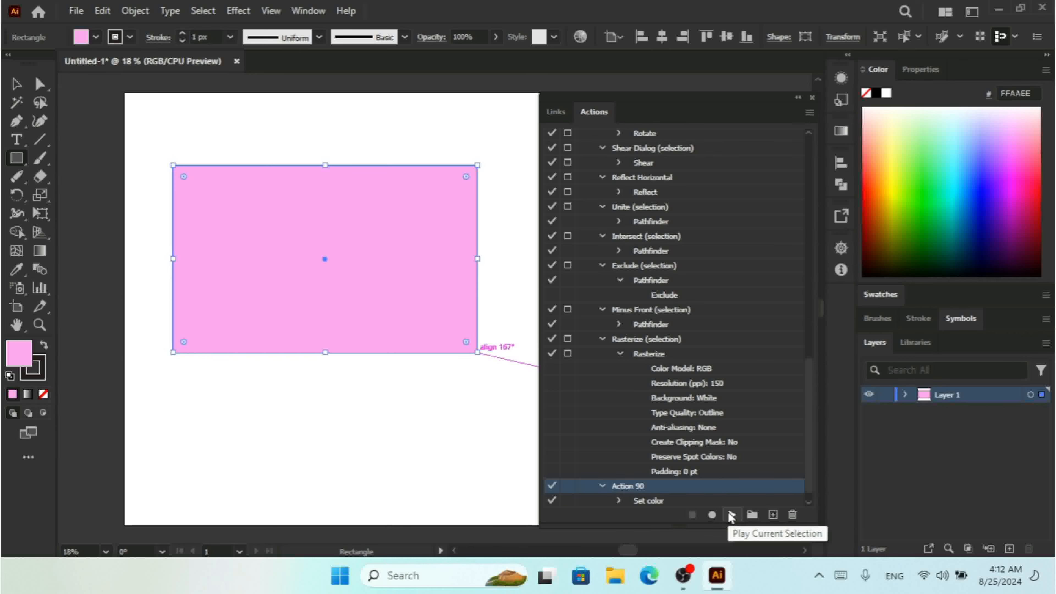
click(732, 517)
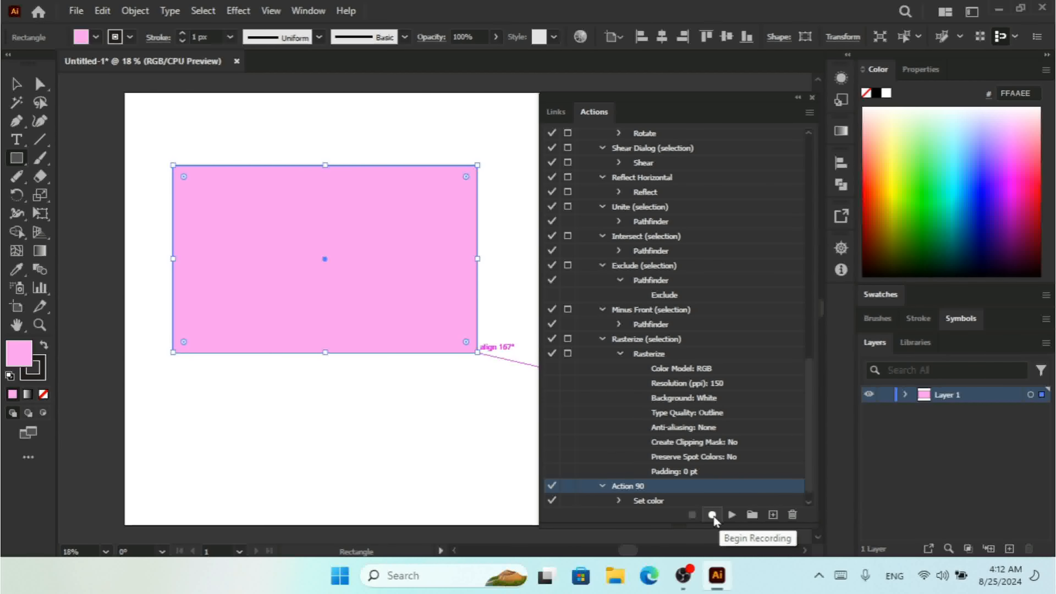
Record a second colour change in Action 90 that fills the rectangle with blue (5573FF), and stop recording.
scroll(809, 445, down, 1)
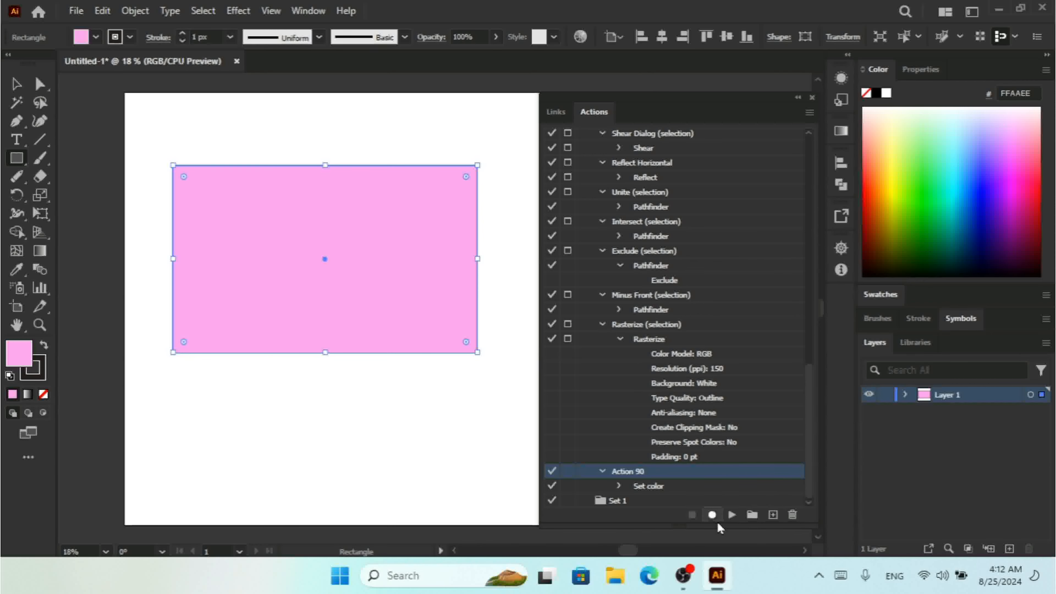
click(732, 516)
click(713, 515)
drag(934, 176, 980, 155)
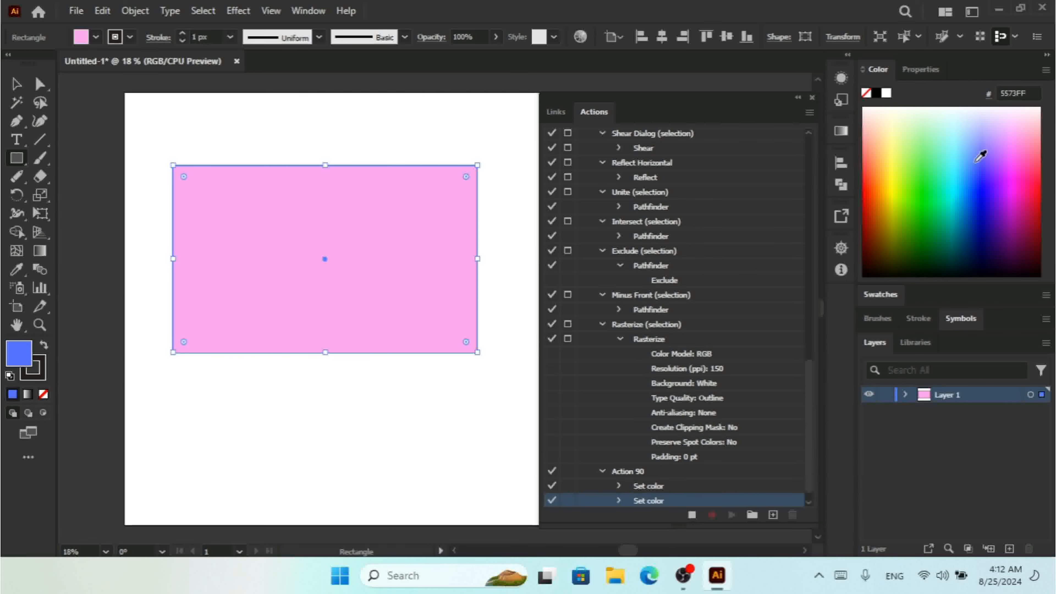
click(16, 85)
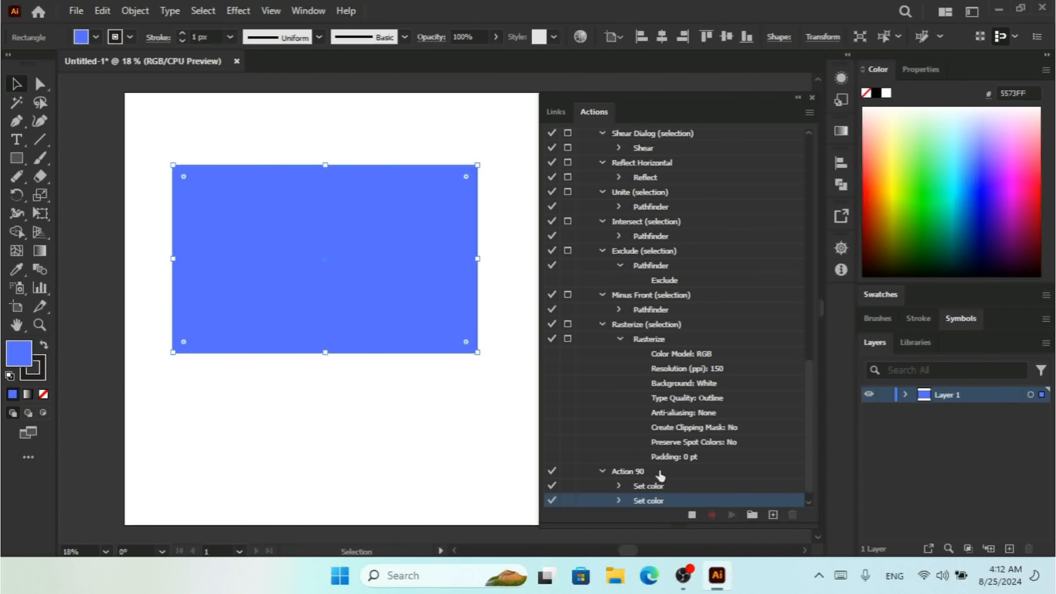
click(691, 514)
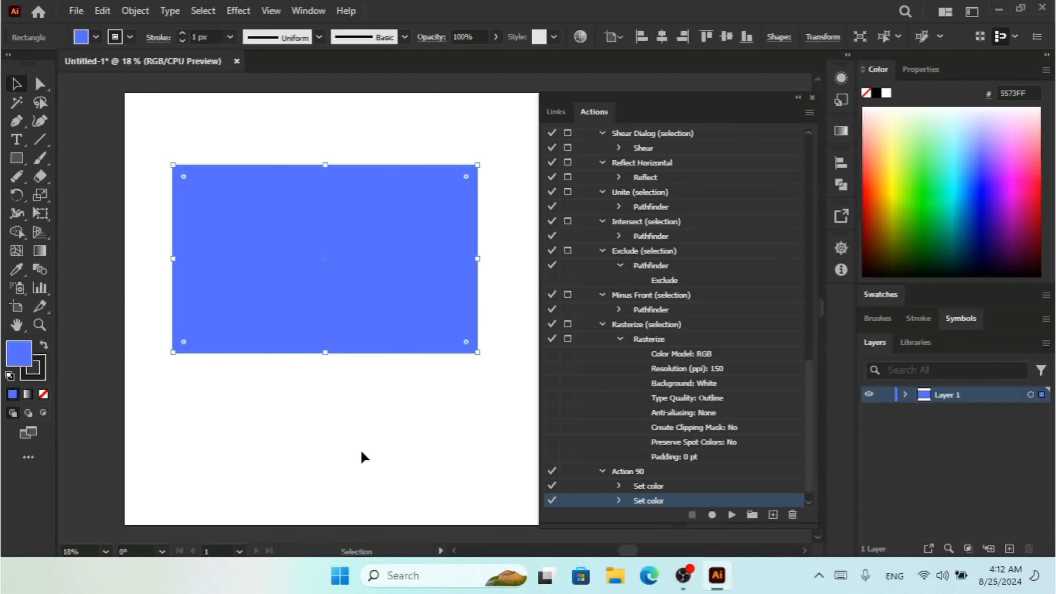
Fill the rectangle with pale peach (FFE9DC), and play Action 90's second Set color step on it.
click(335, 455)
click(352, 266)
key(a)
key(v)
click(878, 110)
click(878, 110)
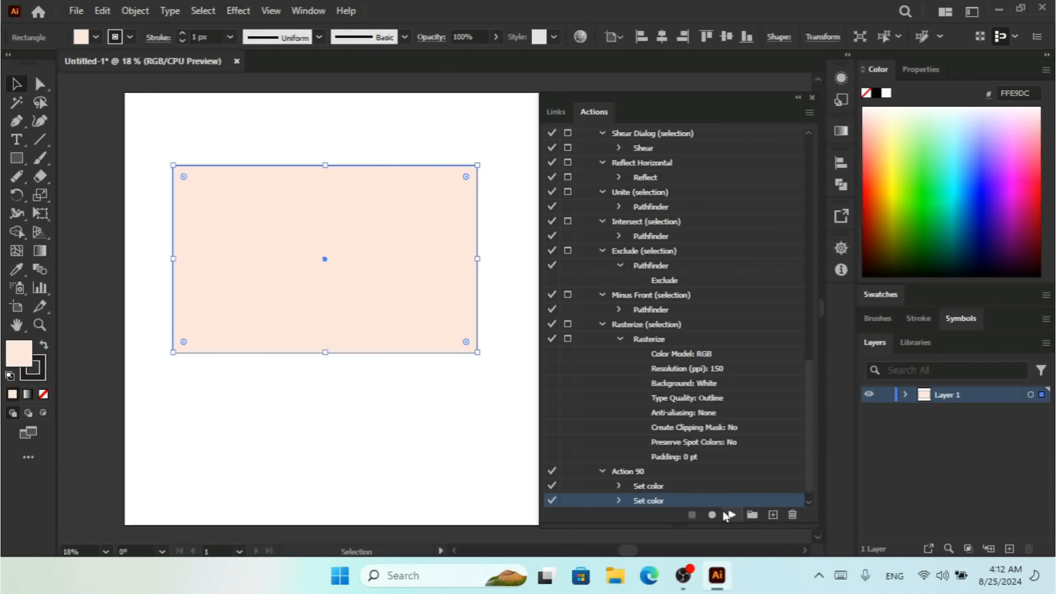
click(730, 515)
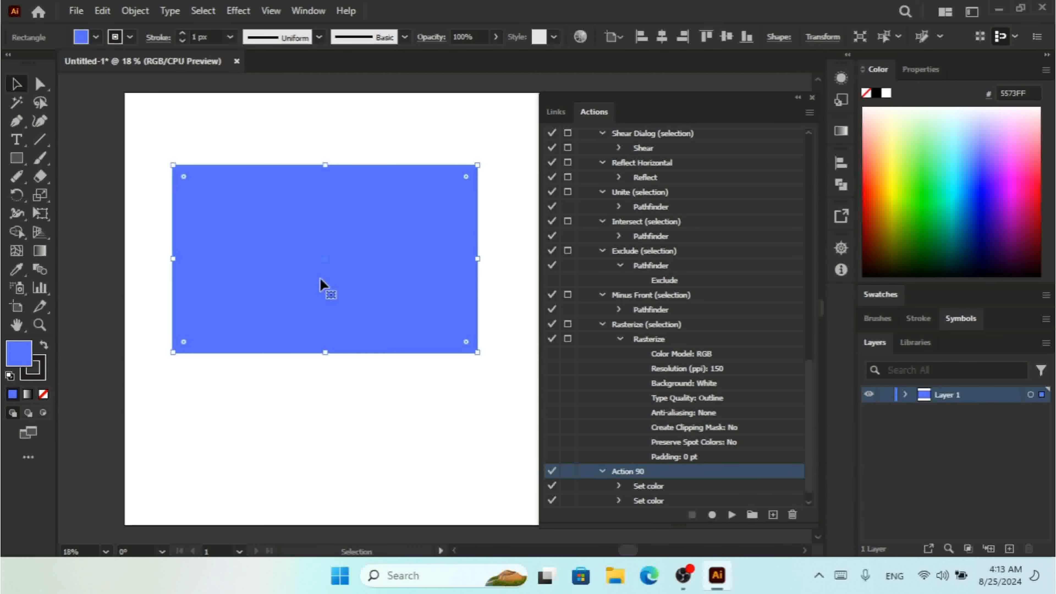
Delete the blue rectangle and draw a new, taller one in the middle of the artboard's visible area.
key(Delete)
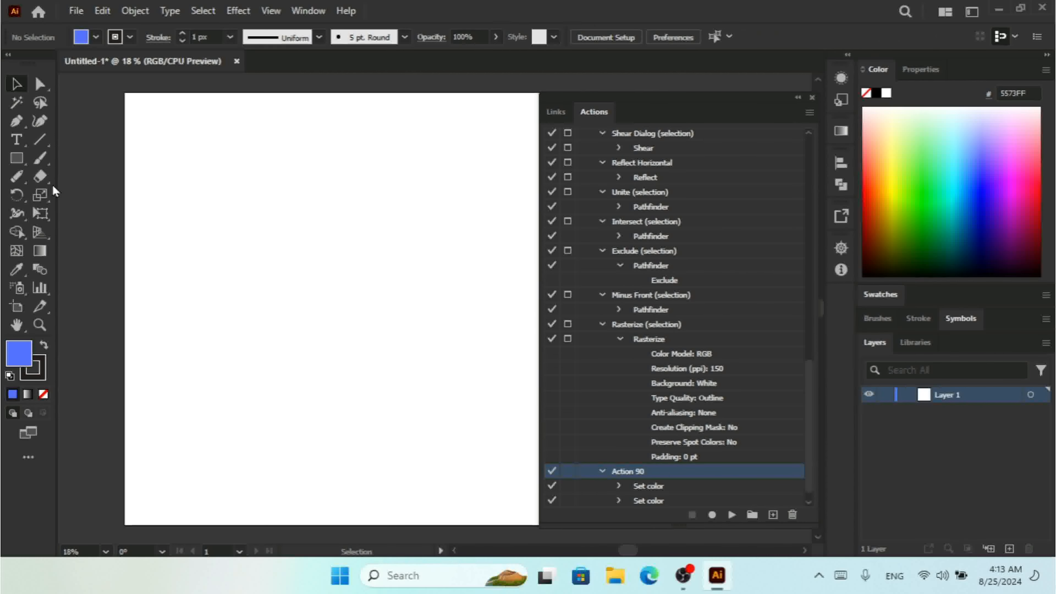
click(18, 162)
drag(211, 212, 496, 433)
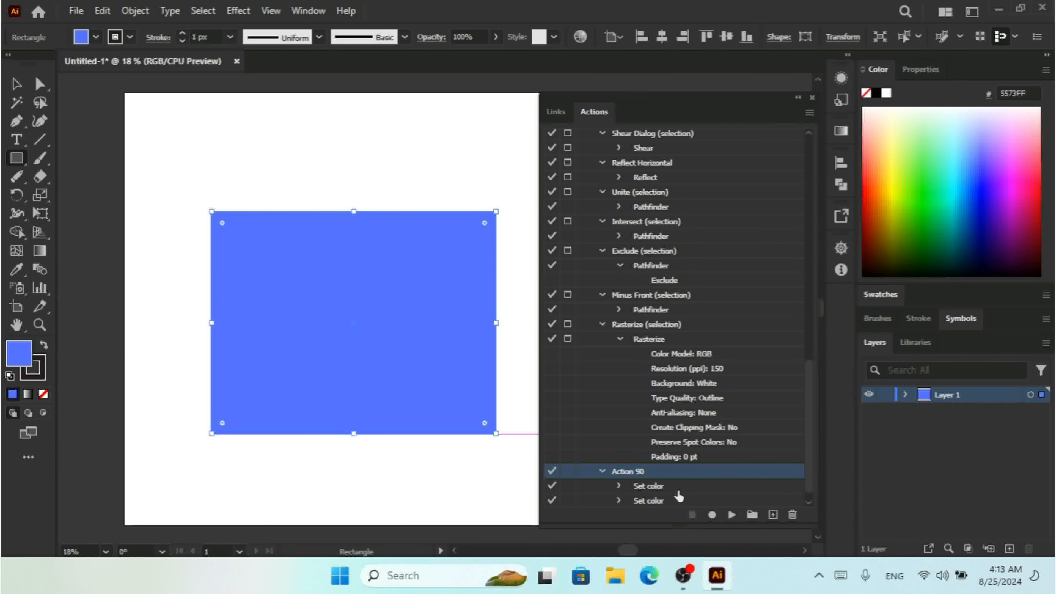
Fill the new rectangle with light cyan (BAFFF5), play Action 90 from its first Set color step, and select the second one.
click(891, 120)
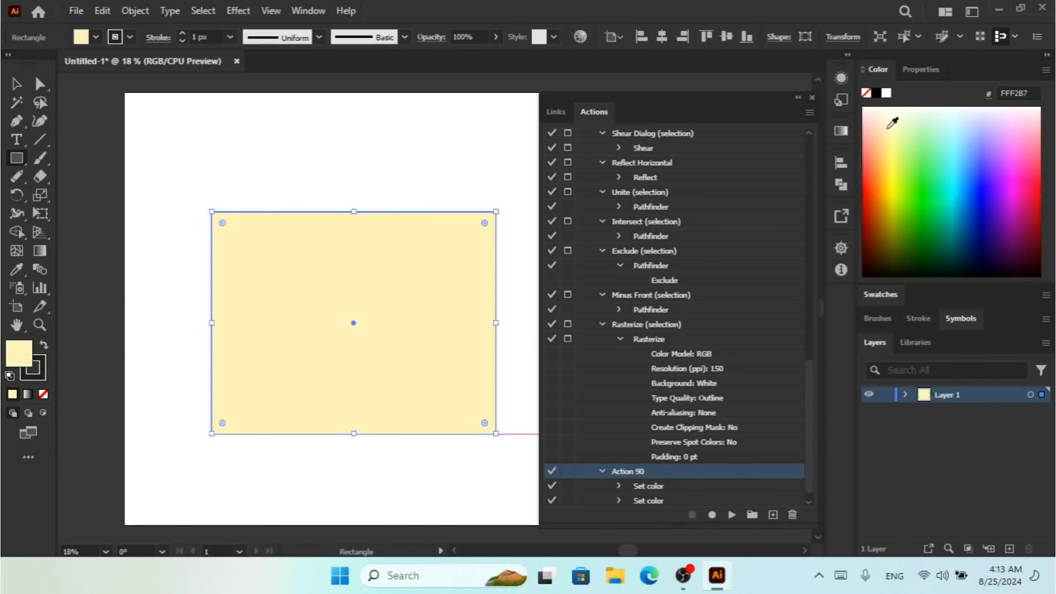
click(951, 124)
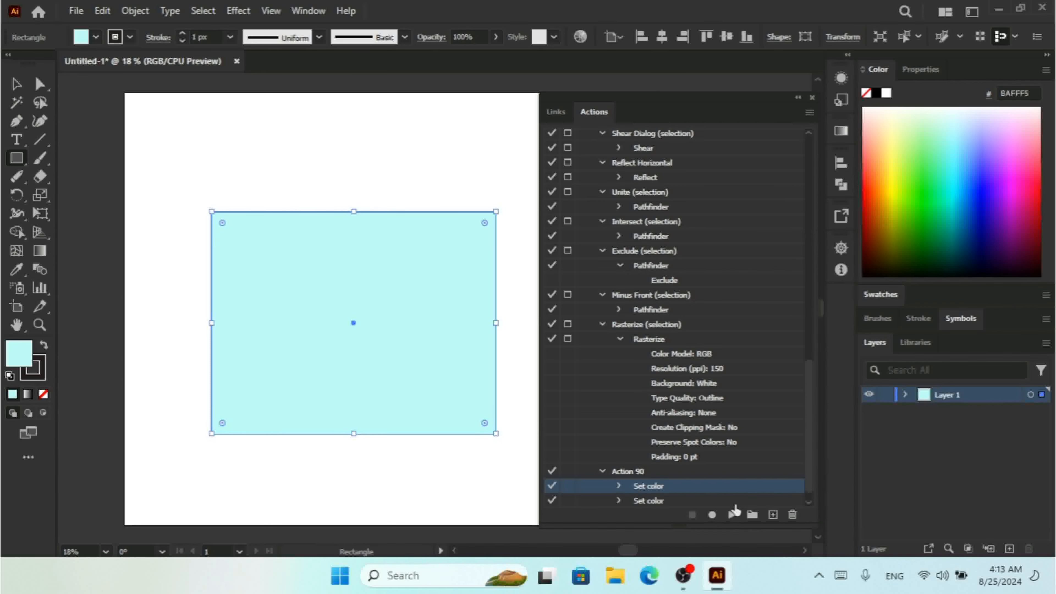
click(732, 515)
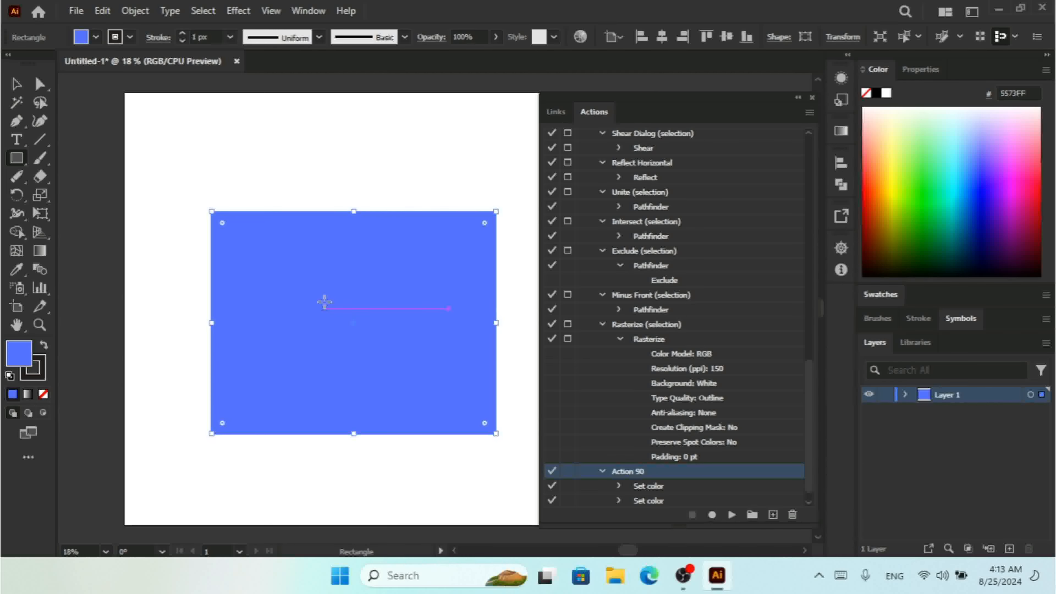
click(651, 501)
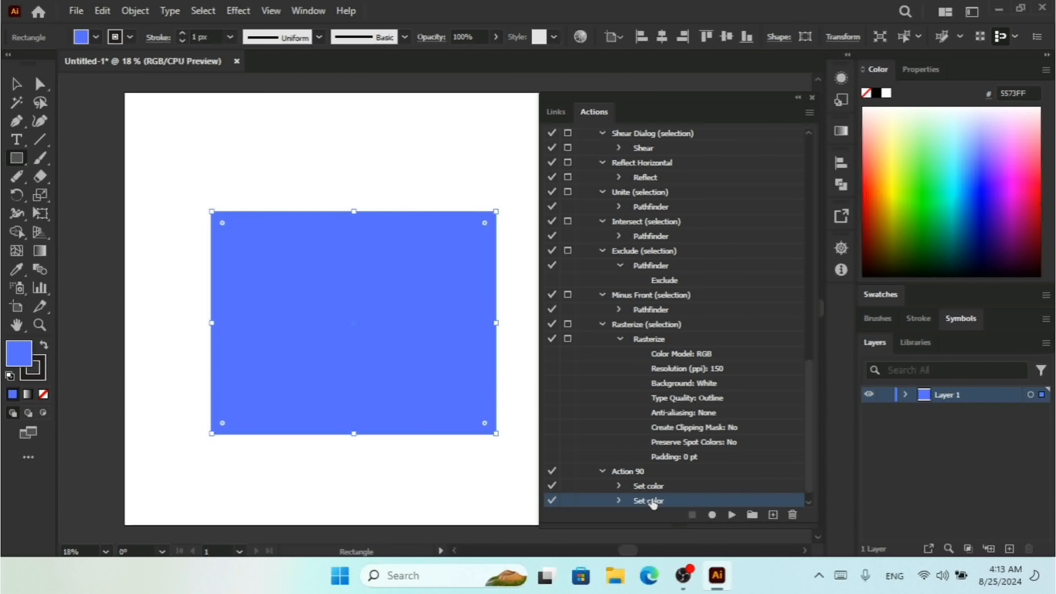
Play Action 90 on the selected rectangle, and replace it with a new rectangle flattened into a wide, short bar near the artboard's top.
click(732, 515)
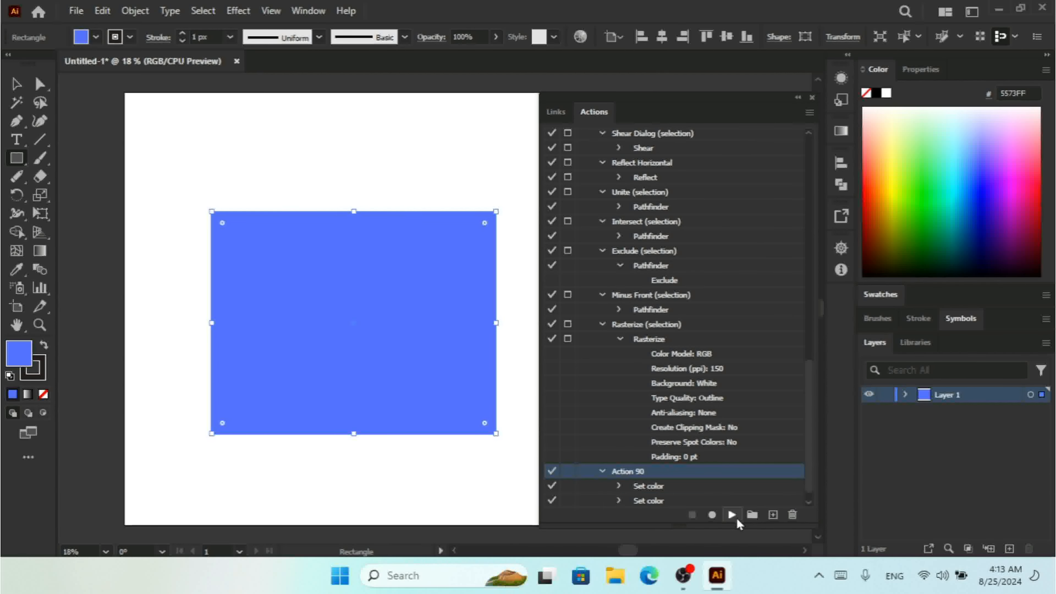
key(Delete)
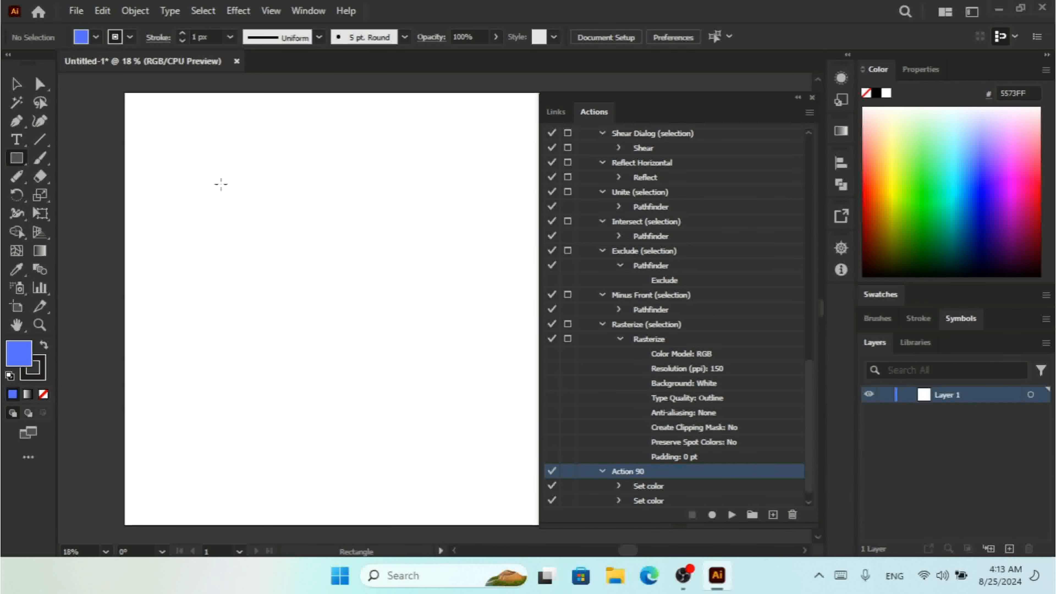
drag(189, 170, 449, 408)
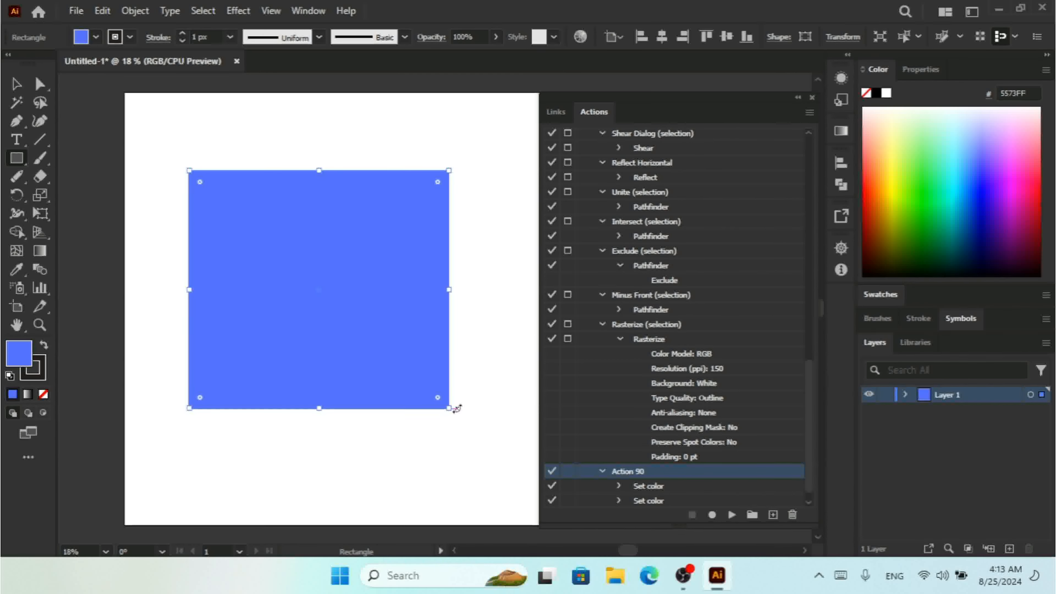
key(v)
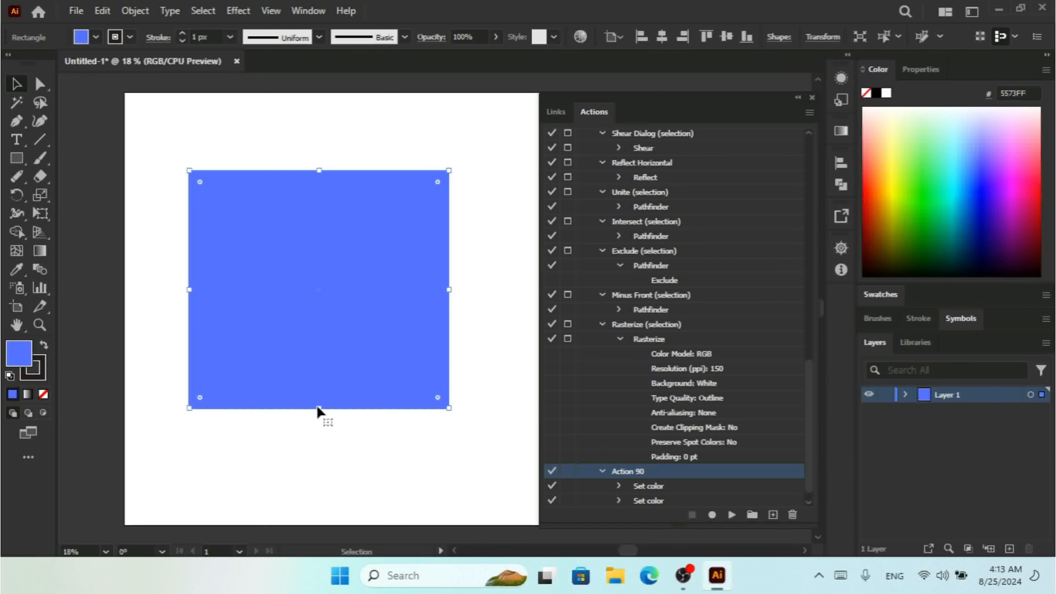
drag(319, 408, 320, 262)
Fill the bar with light cyan (C3FFF6) and then pale mint (DEFFF3), playing Action 90 after each fill.
click(994, 146)
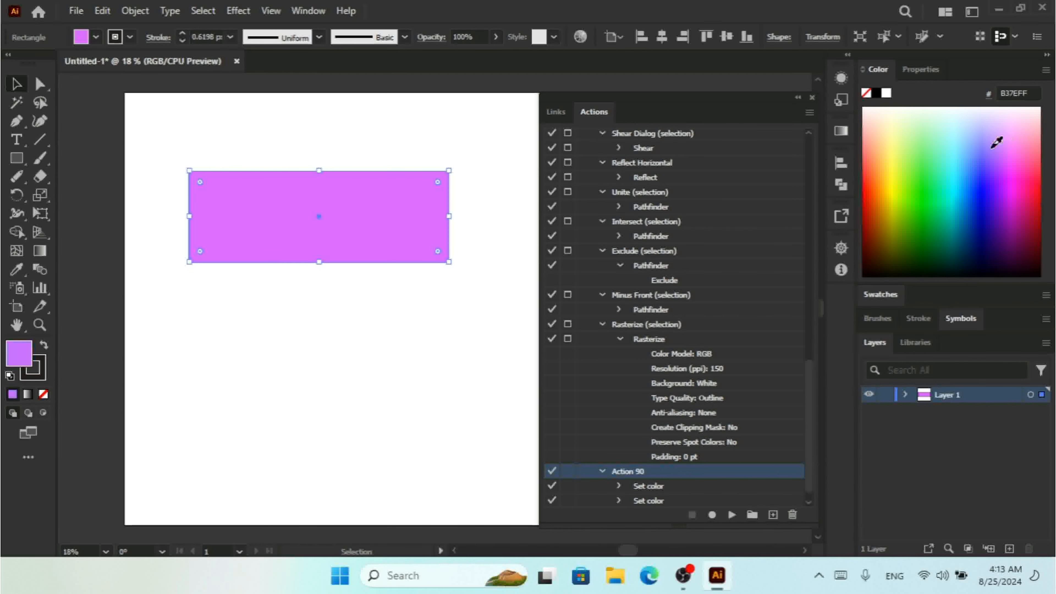
click(952, 117)
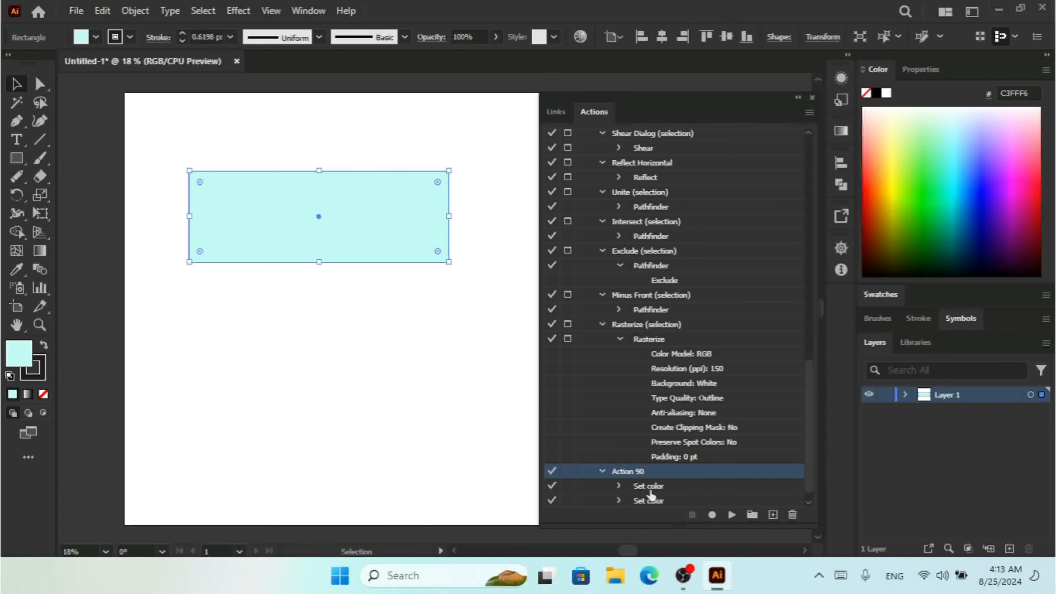
click(732, 515)
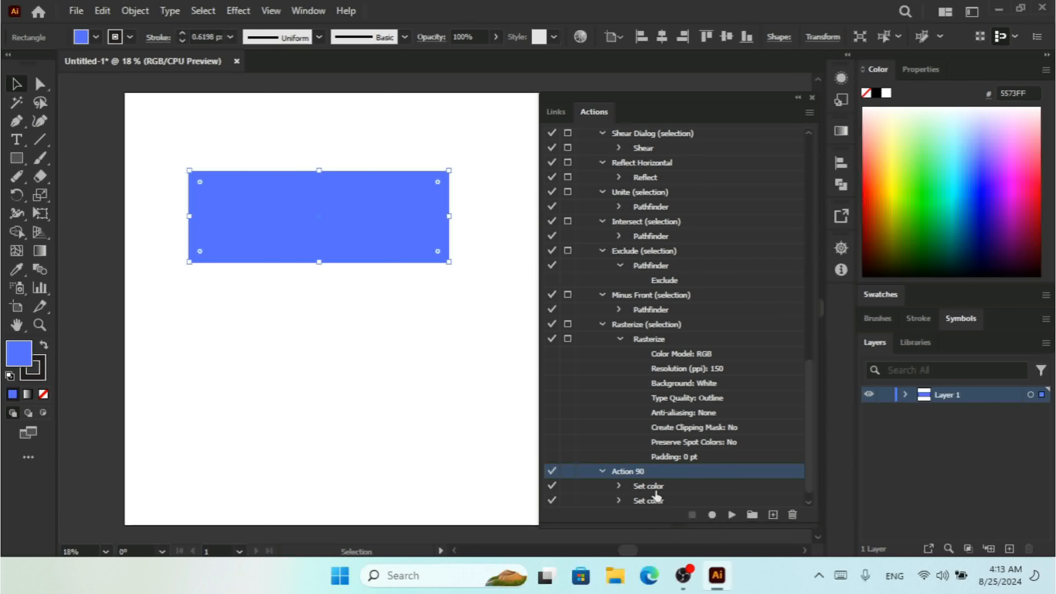
click(927, 149)
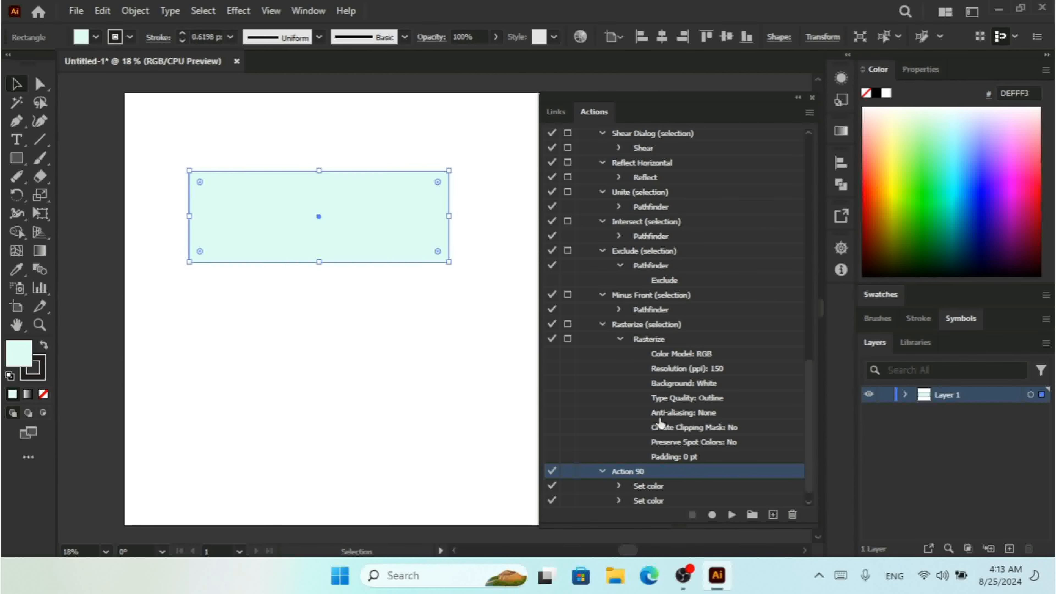
click(731, 515)
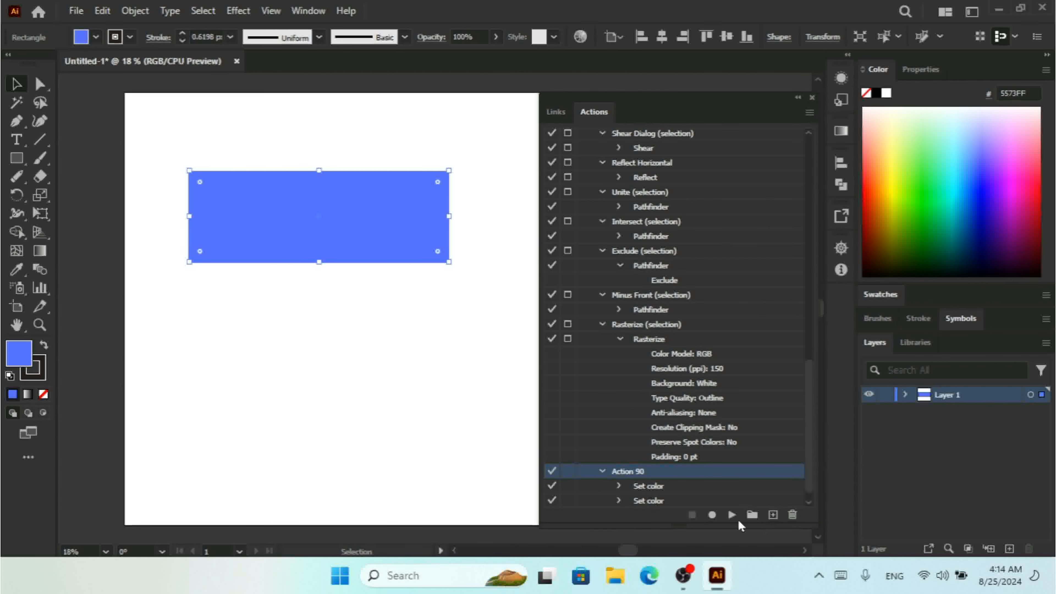
Delete Action 90, and create a new action named Action 3 in Set 1 with recording started.
click(793, 515)
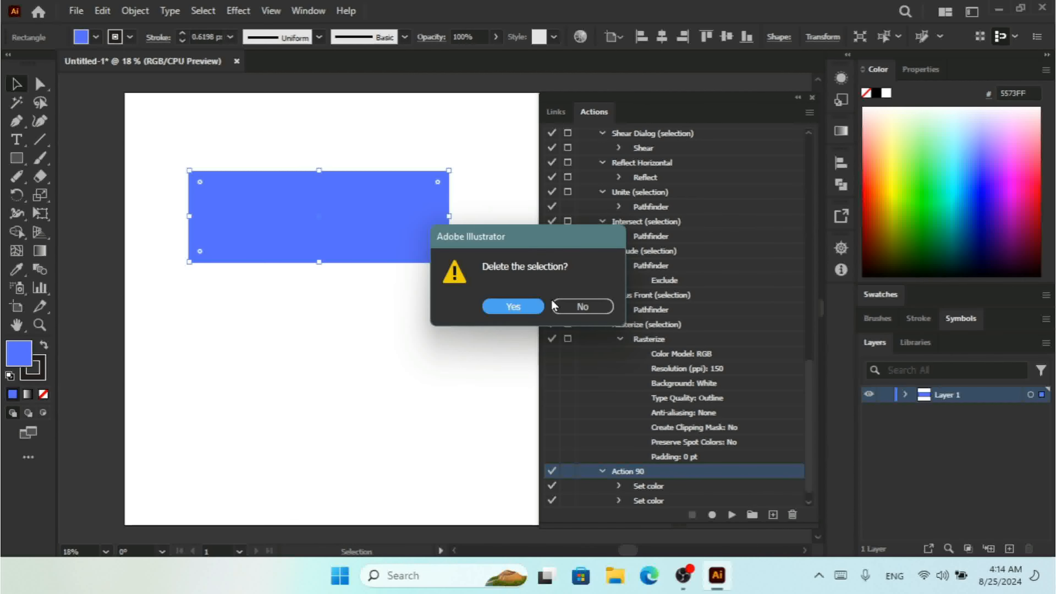
click(513, 307)
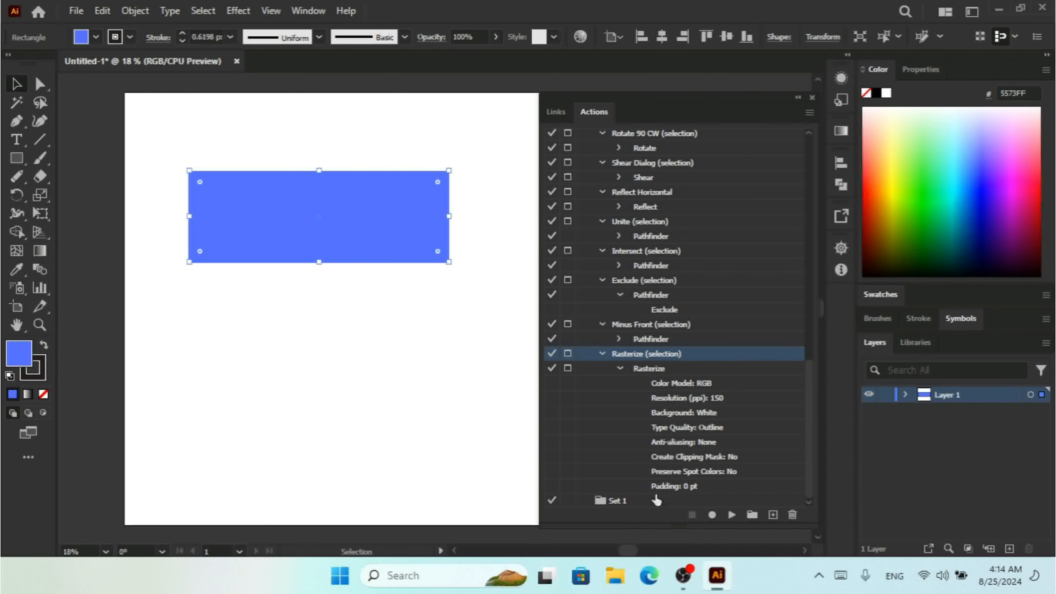
click(639, 502)
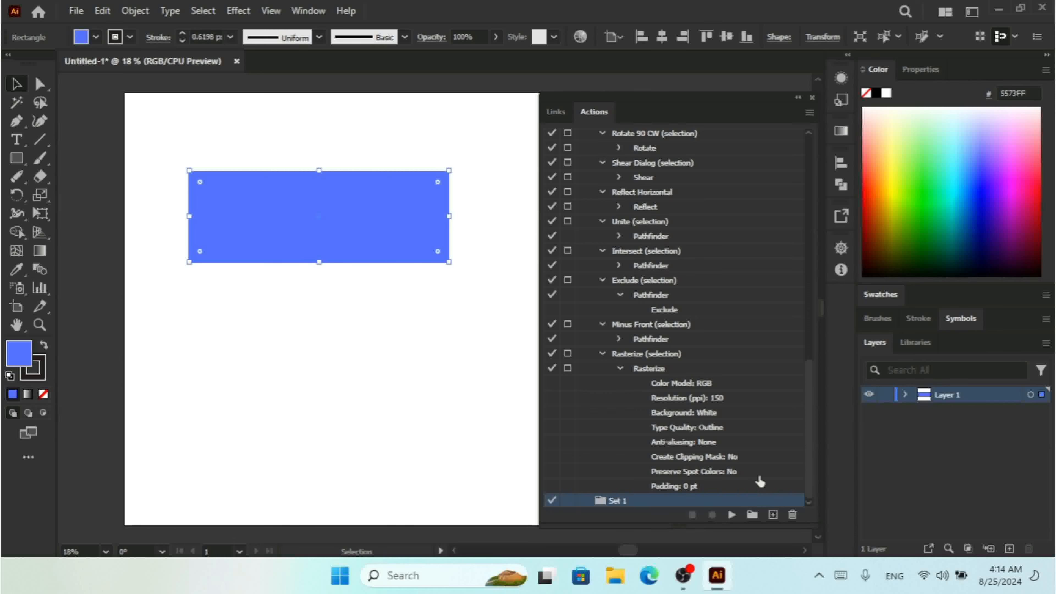
click(771, 515)
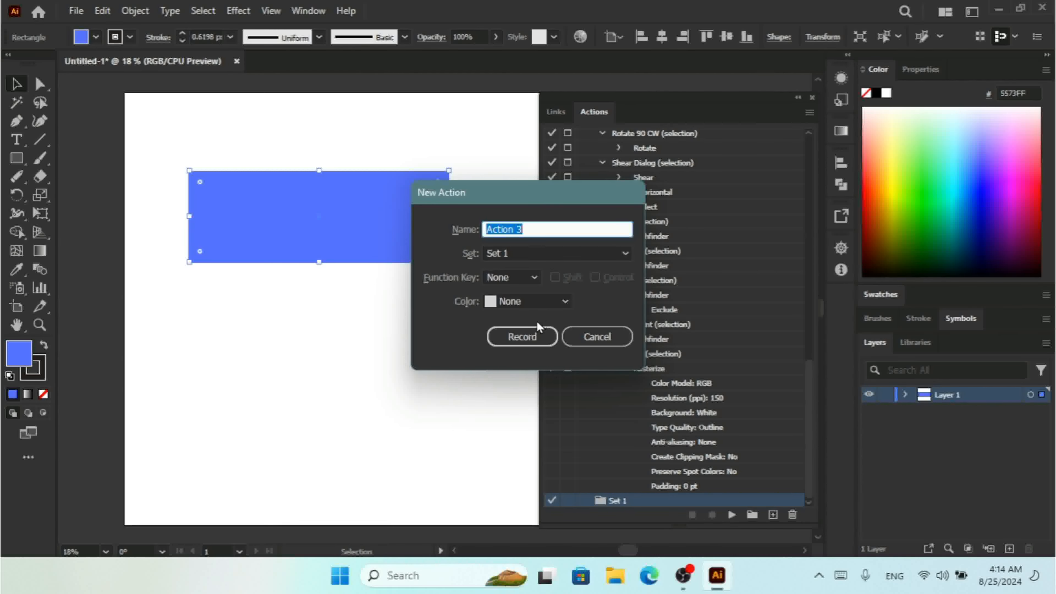
click(530, 335)
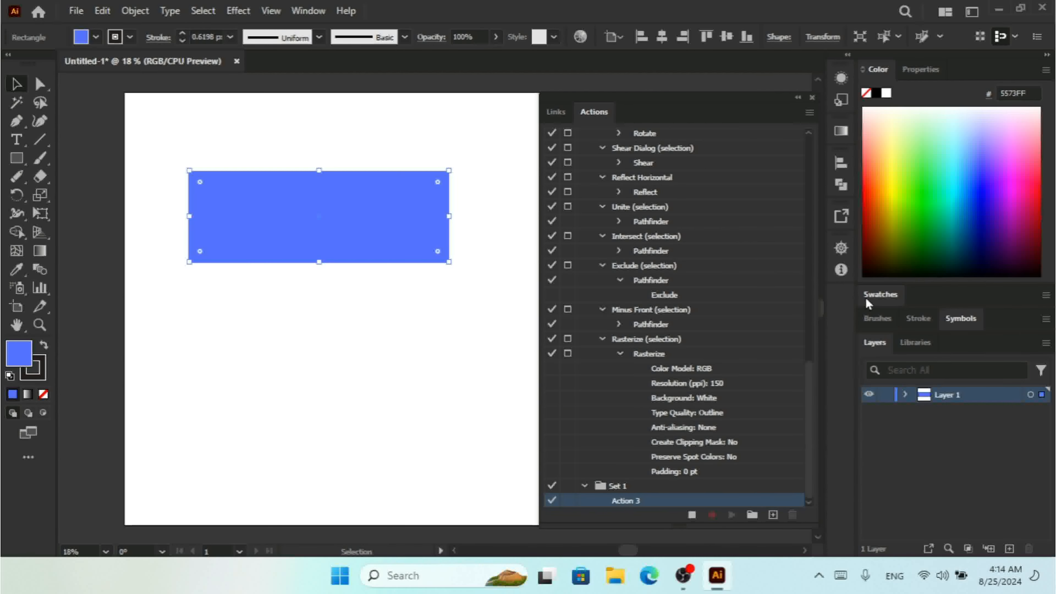
Record a colour change in Action 3 that fills the bar with pale yellow (FFFD89), and stop recording.
click(893, 171)
drag(897, 168, 896, 138)
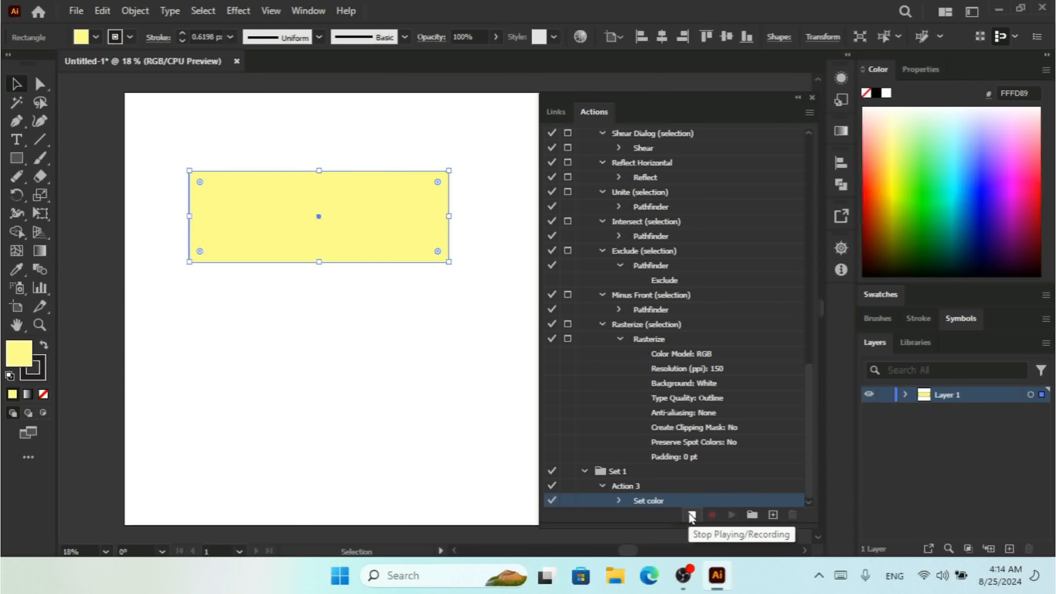
click(691, 515)
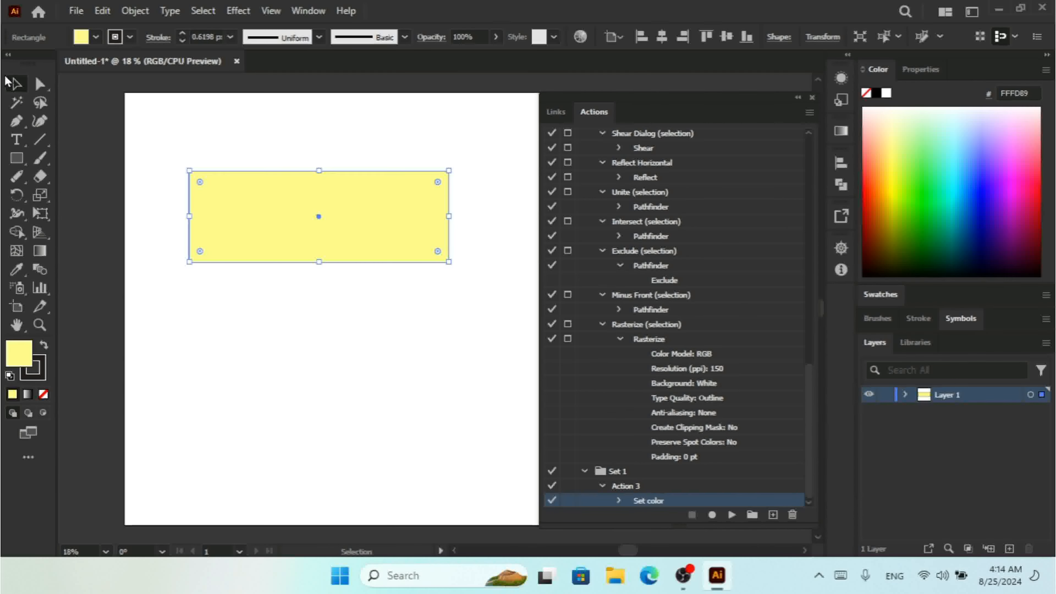
Delete the yellow bar and draw a new, slightly taller-than-wide rectangle in the upper middle of the artboard's visible area.
key(Delete)
key(m)
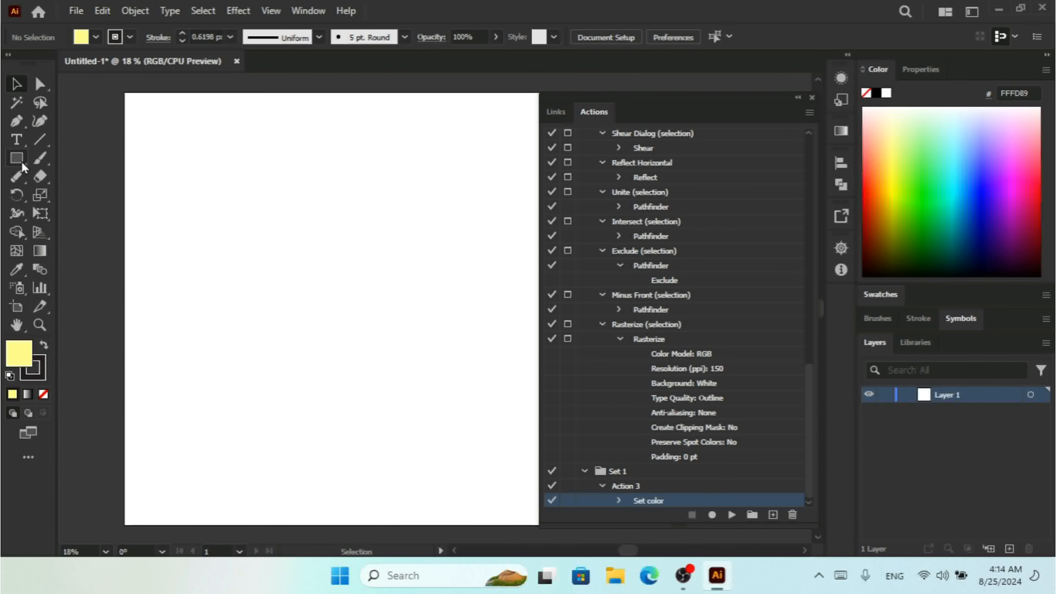
mouse_move(199, 152)
mouse_down()
mouse_move(303, 253)
mouse_move(396, 368)
mouse_up()
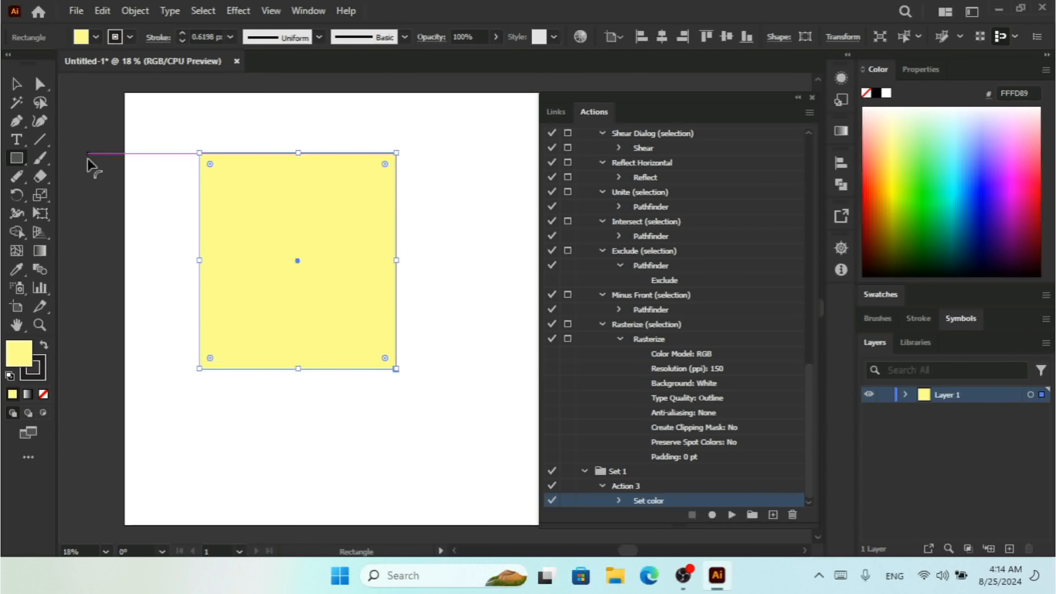
Fill the new rectangle with orange (DA8200), and play Action 3 on it.
click(865, 115)
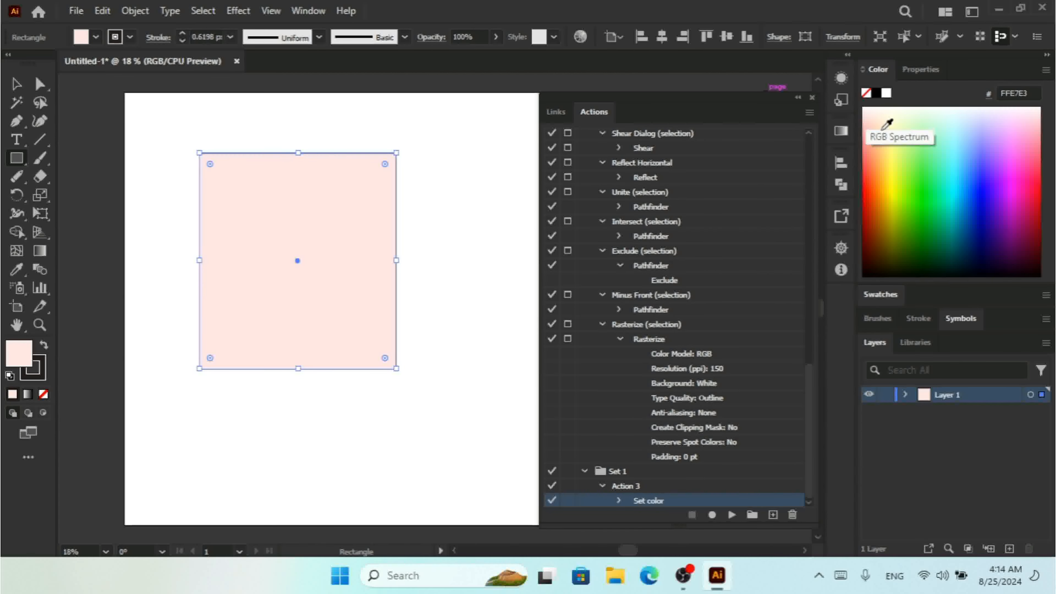
click(880, 203)
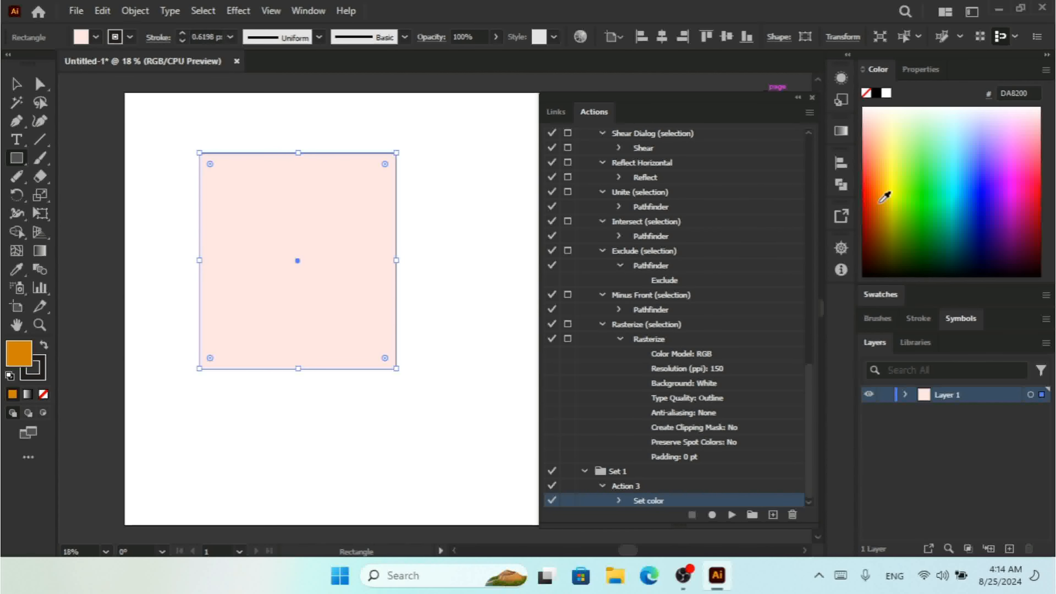
click(9, 87)
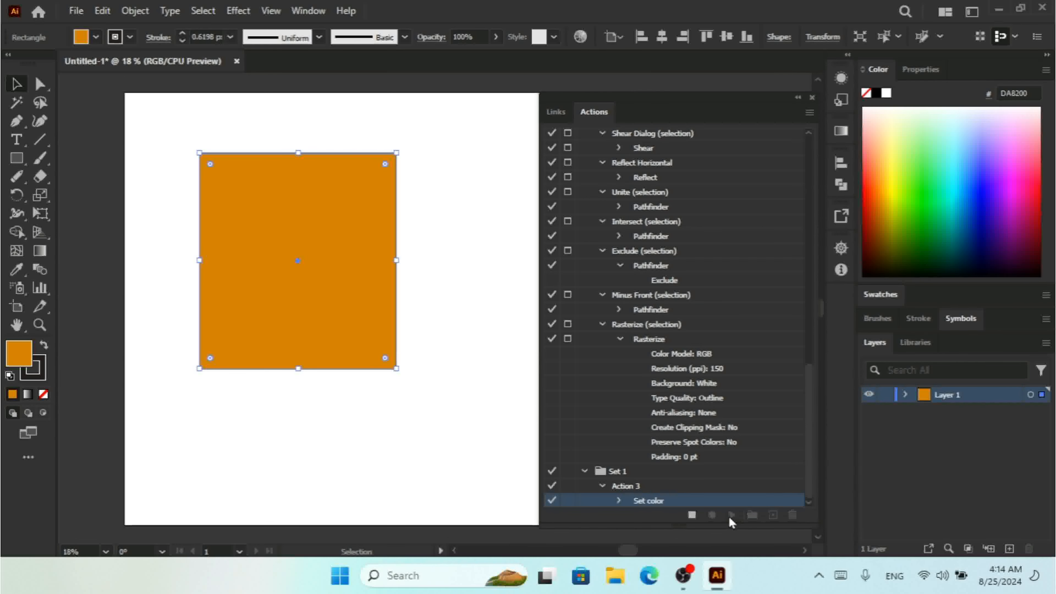
click(731, 516)
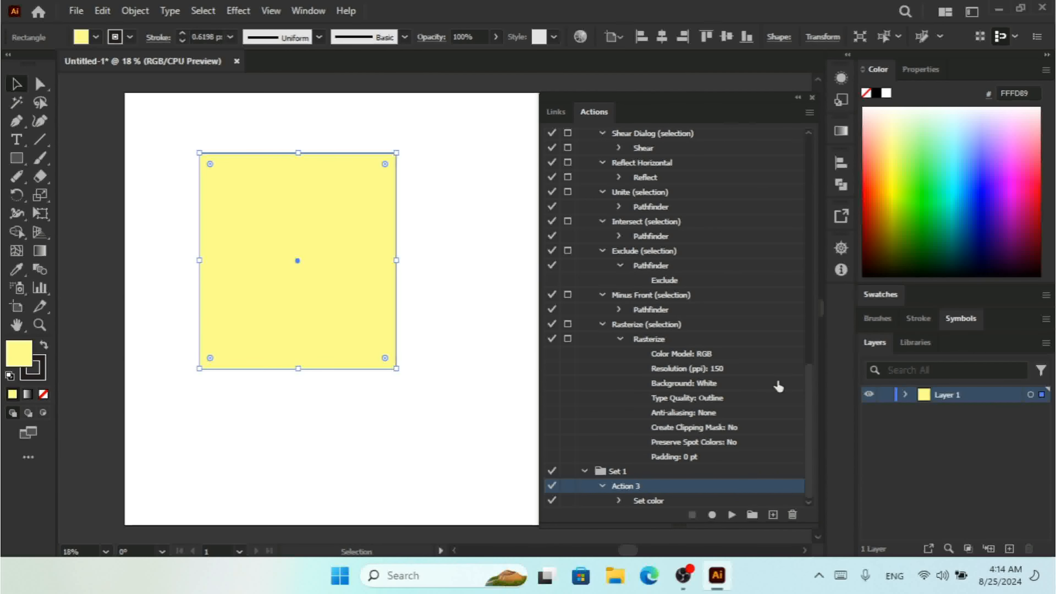
Preview the Rotate step of the Rotate Dialog (selection) action on the rectangle, and close its settings without applying them.
drag(810, 408, 810, 357)
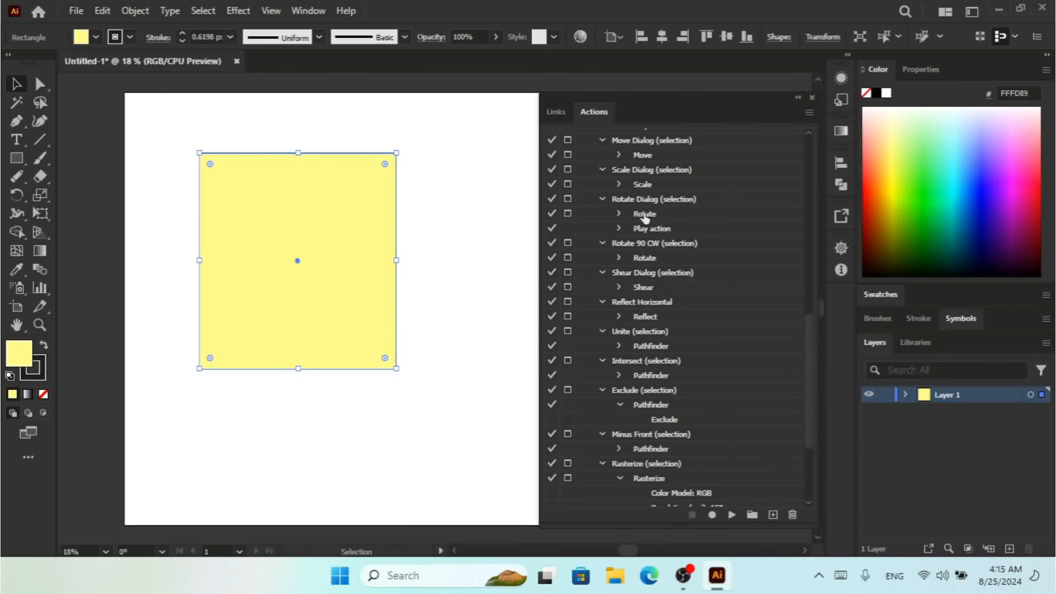
click(645, 217)
double_click(645, 217)
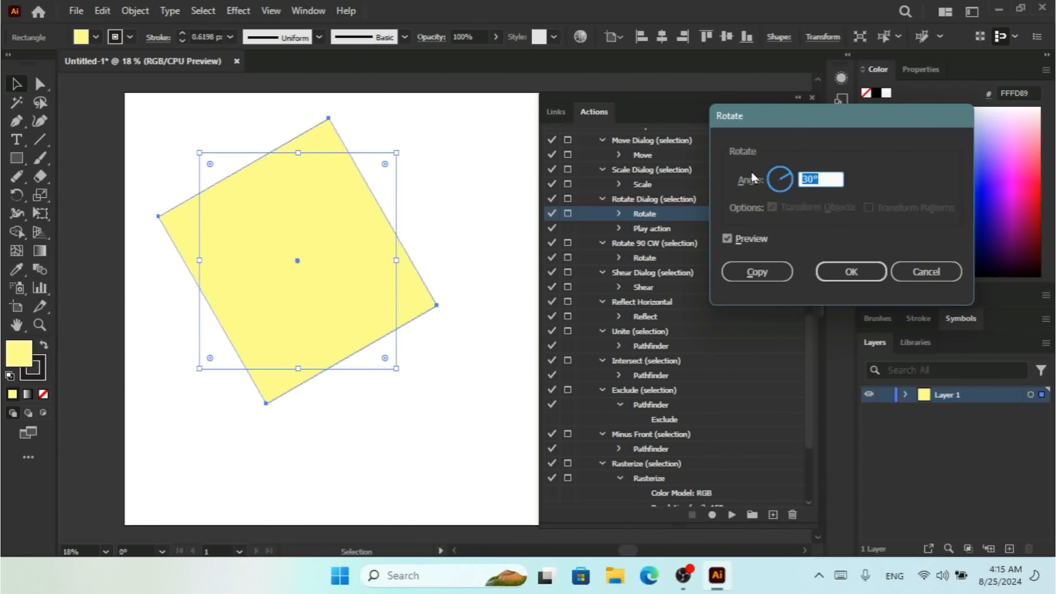
drag(751, 111, 552, 116)
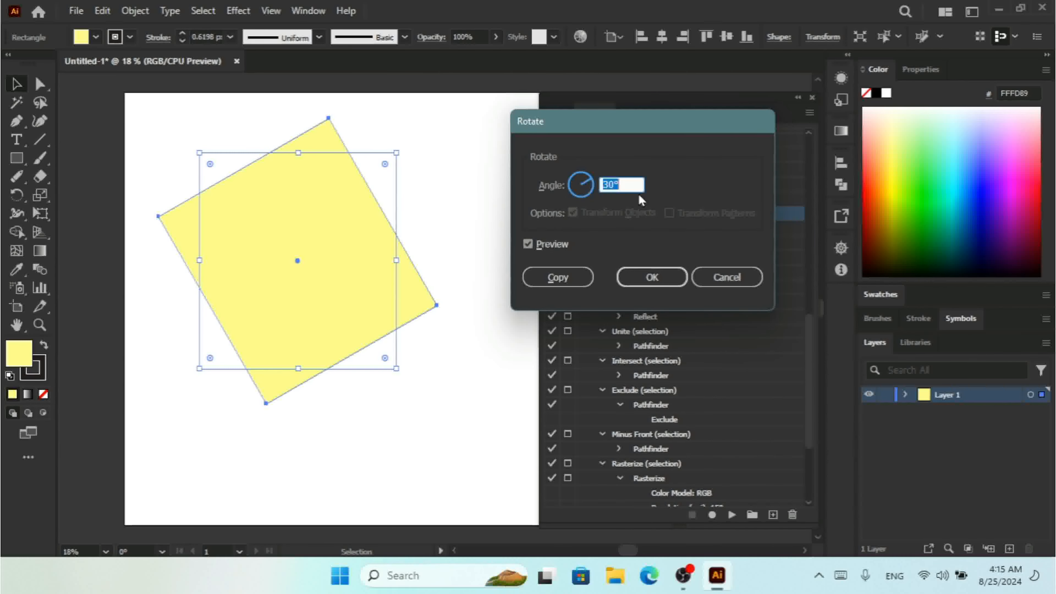
click(711, 278)
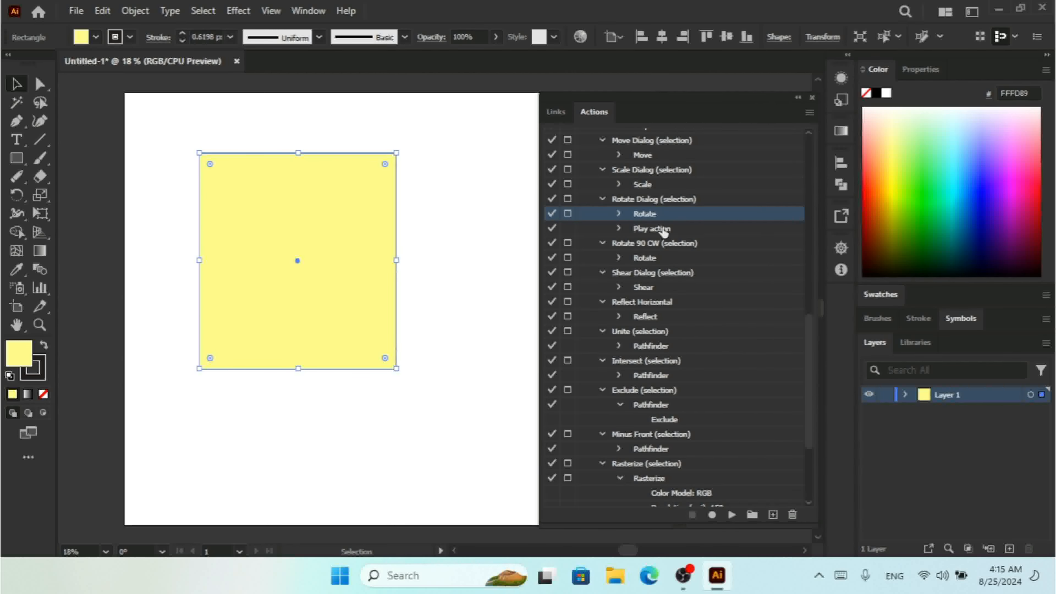
Preview the Scale step of the Scale Dialog (selection) action on the rectangle, and dismiss its settings without applying them.
double_click(642, 184)
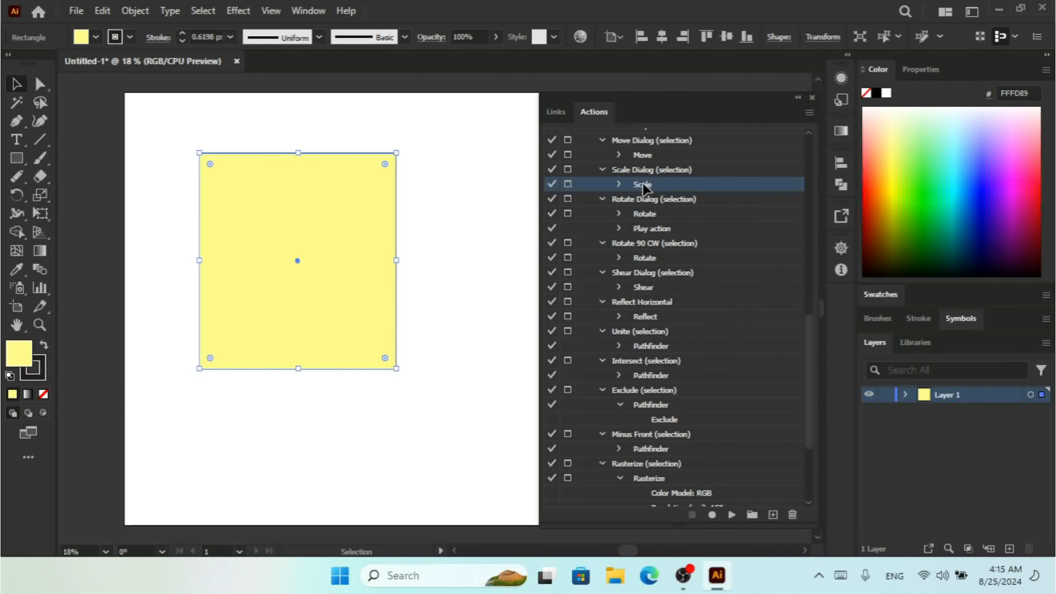
drag(586, 117, 709, 115)
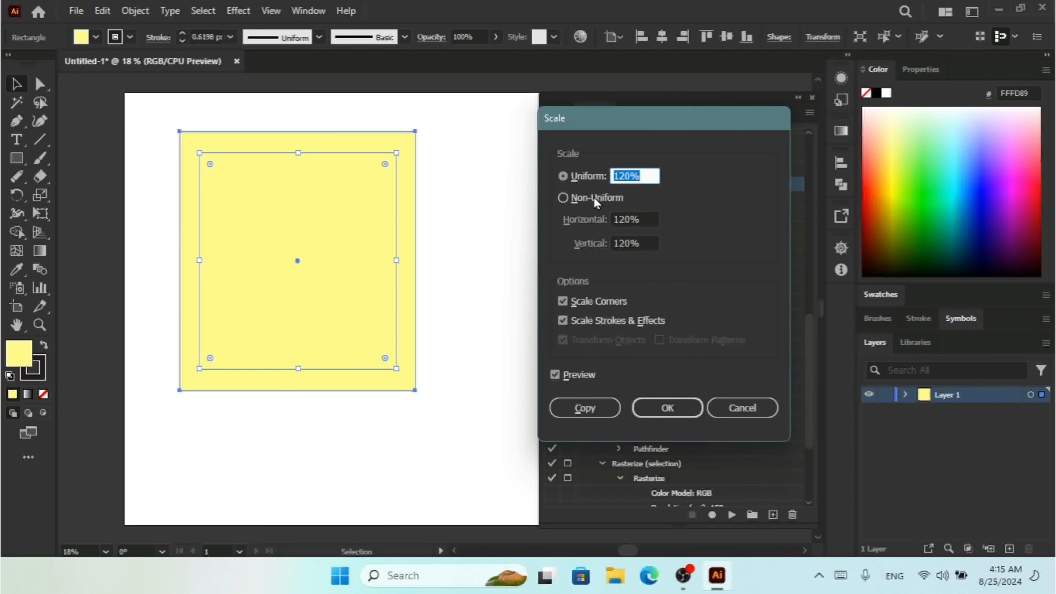
click(735, 410)
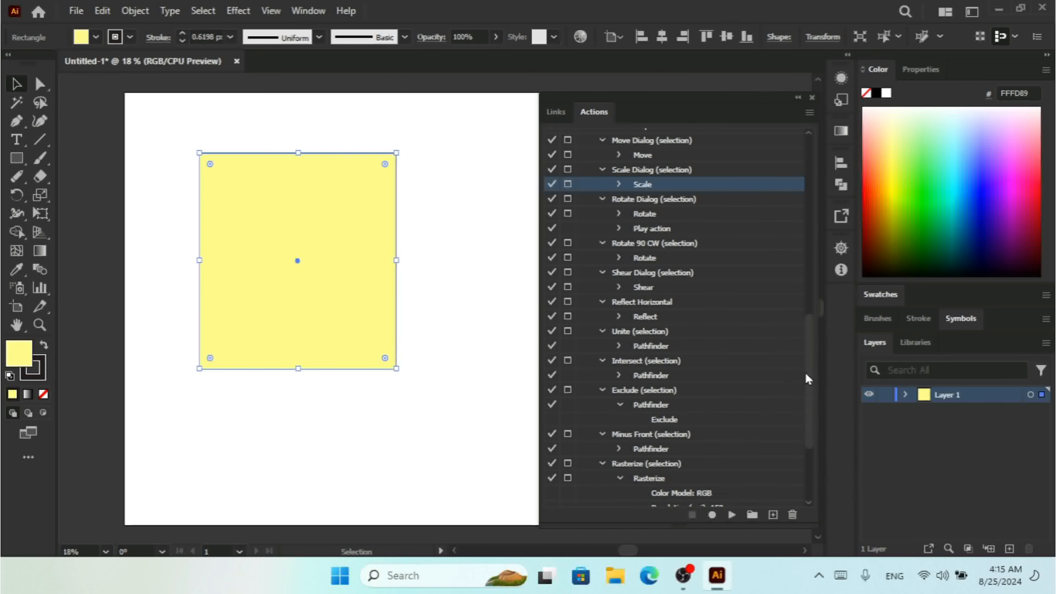
Apply the first Transparency step of the Opacity 40 Screen (selection) default action to the rectangle.
drag(806, 377, 805, 224)
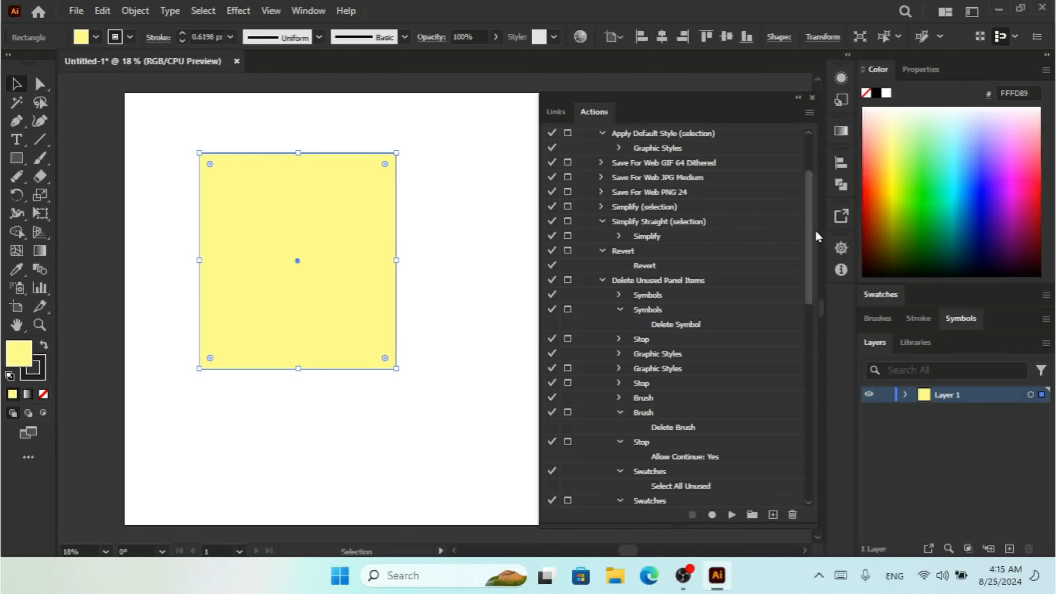
drag(808, 236, 807, 204)
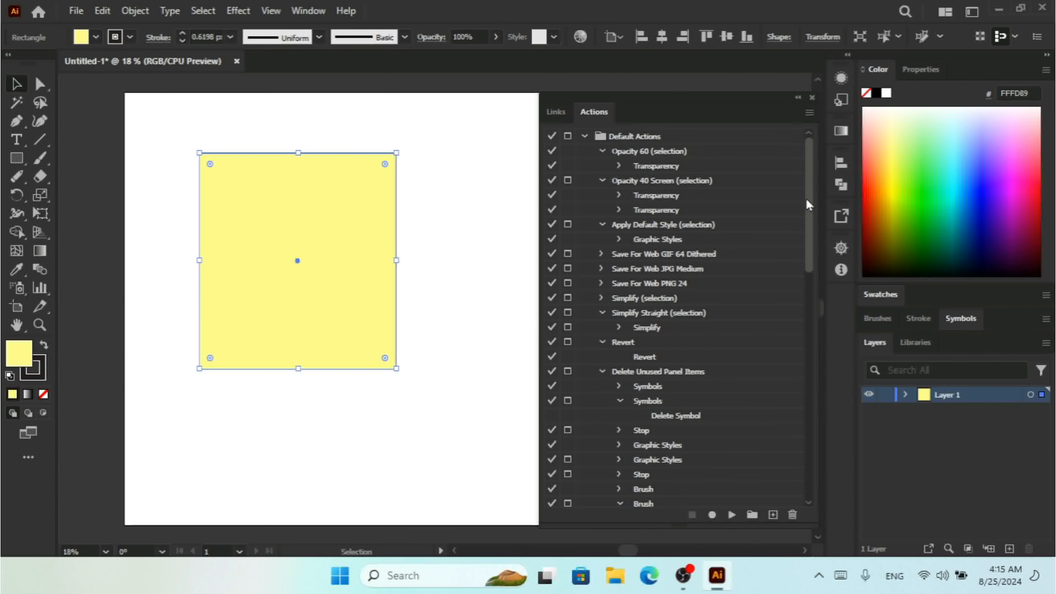
double_click(662, 181)
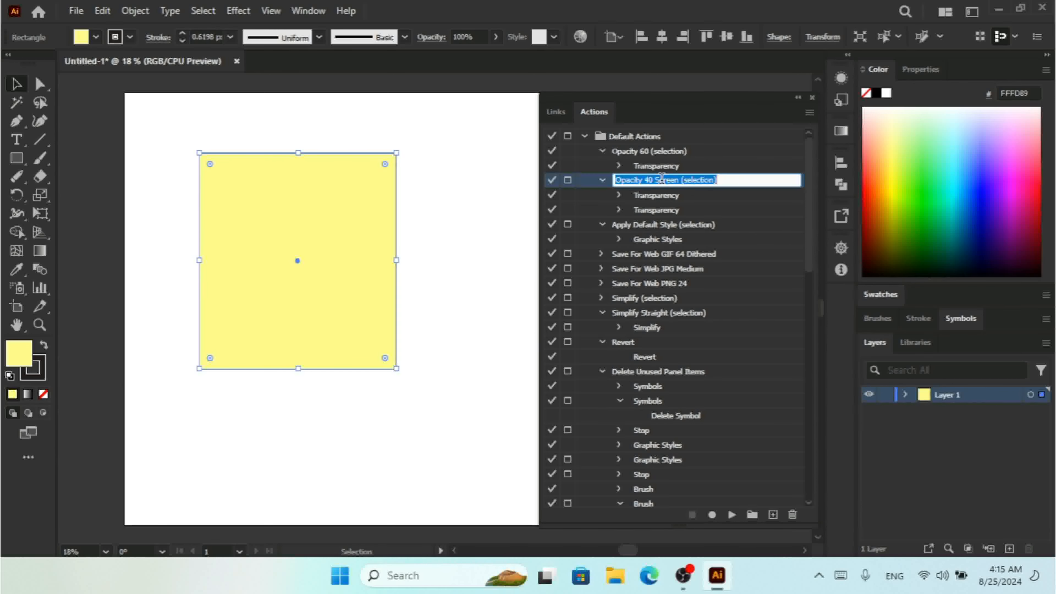
double_click(649, 199)
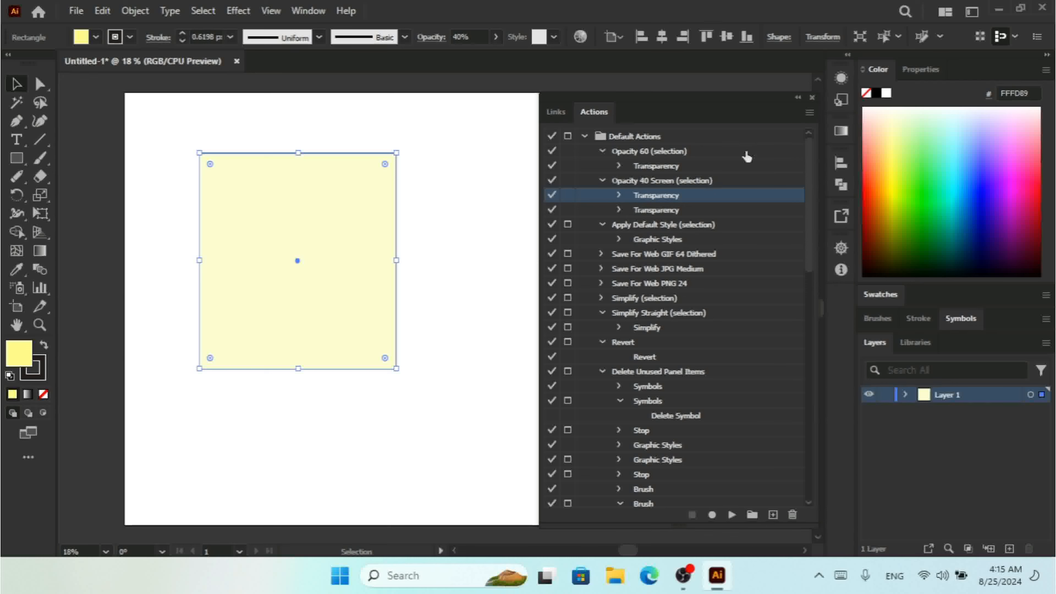
Review the action options of Opacity 40 Screen (selection), and close them without changes.
click(808, 112)
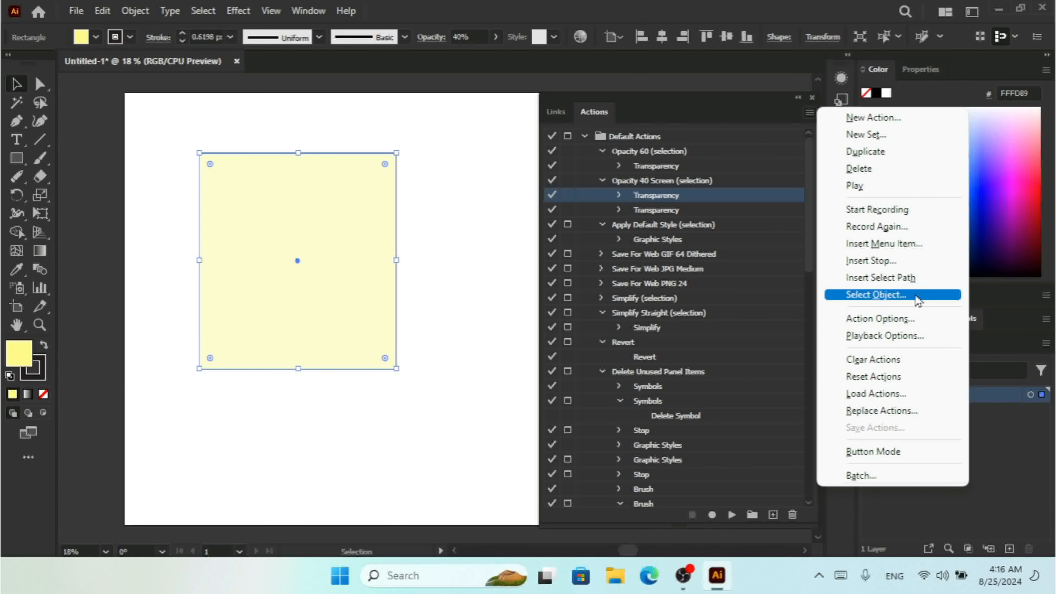
click(911, 318)
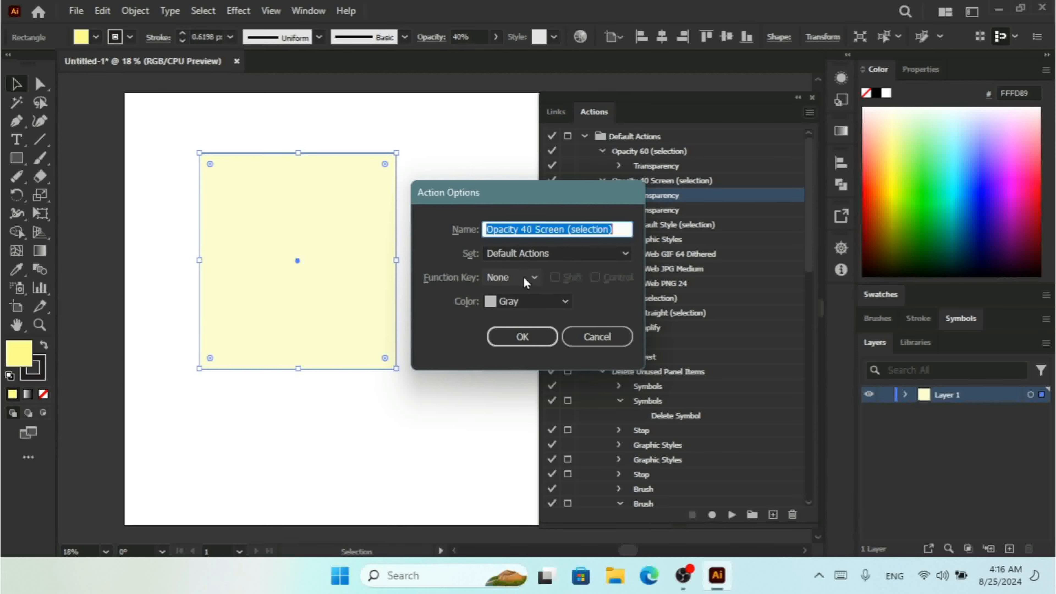
click(591, 336)
Examine the Batch settings for the action set, action and source choices, and dismiss the source folder selection.
click(808, 111)
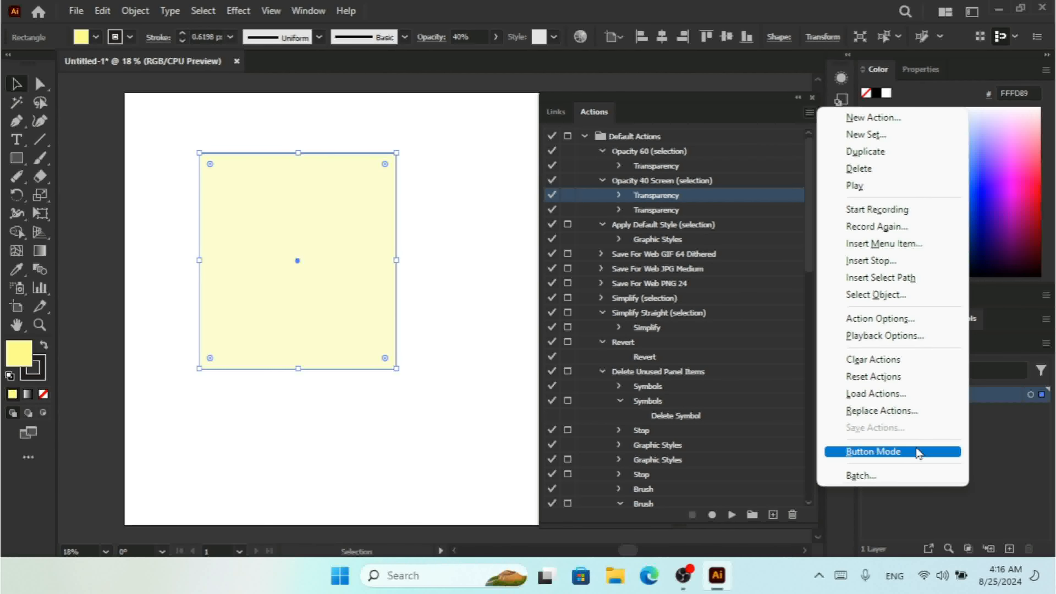
click(890, 475)
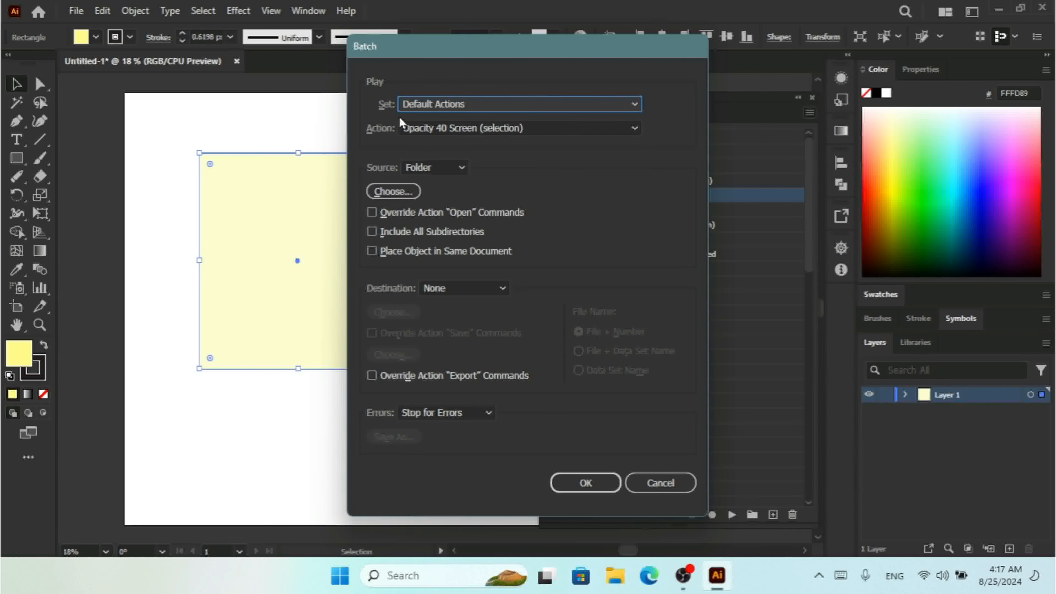
click(469, 111)
click(469, 111)
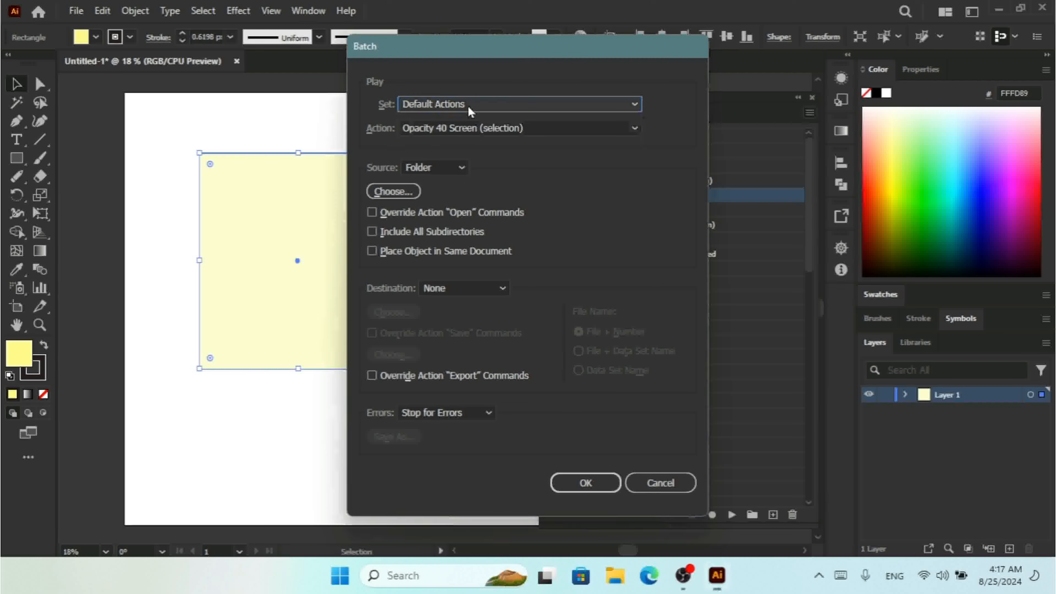
click(461, 134)
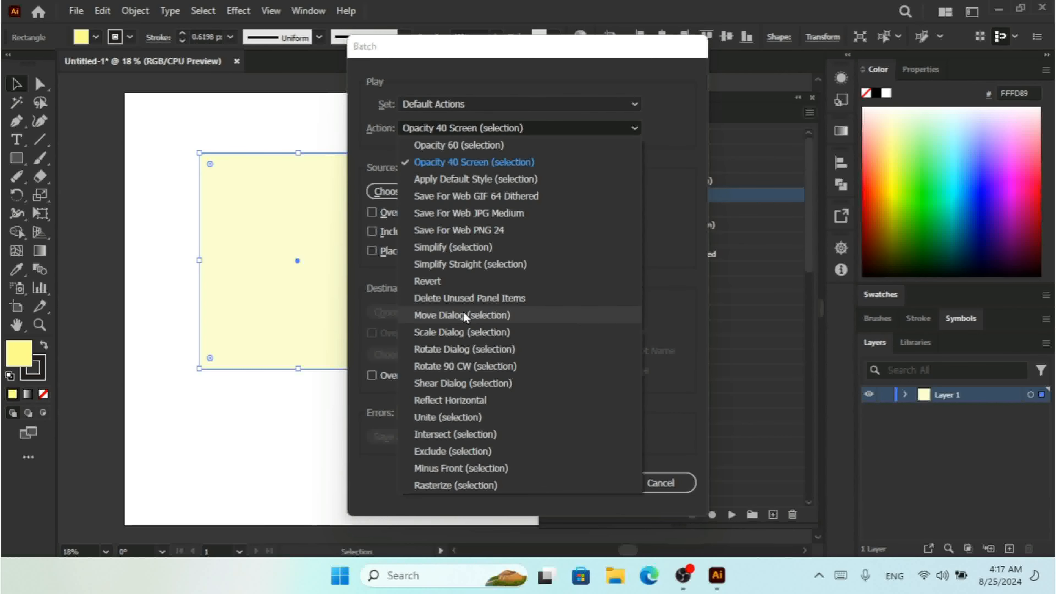
click(665, 221)
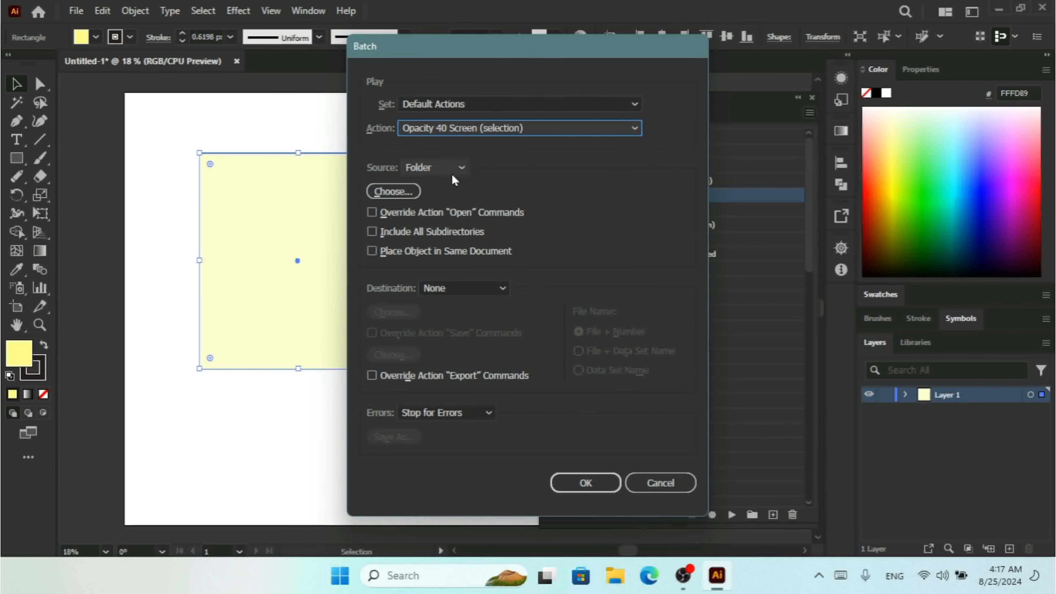
click(440, 173)
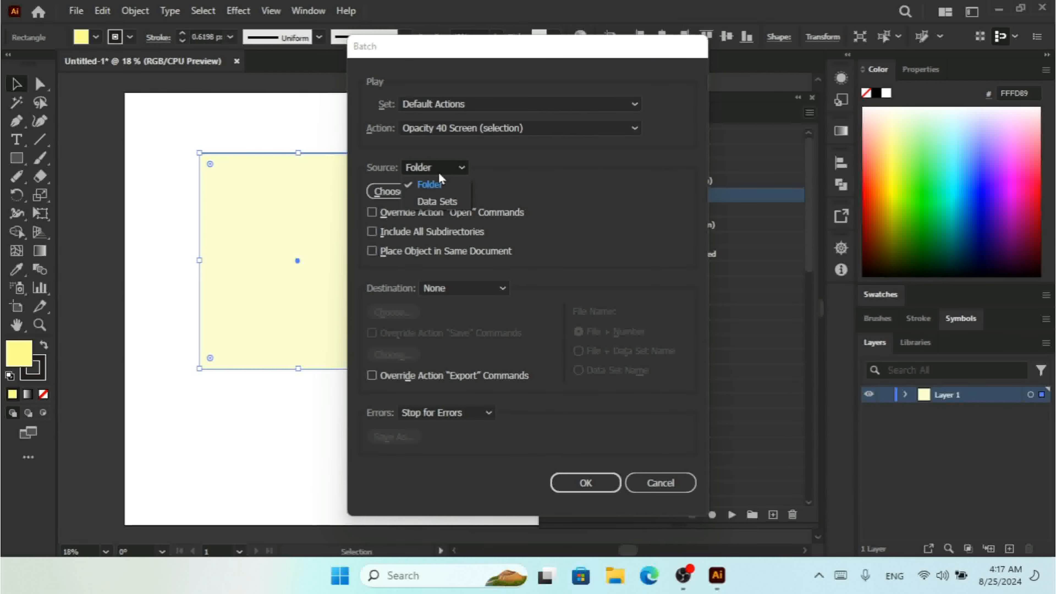
click(508, 177)
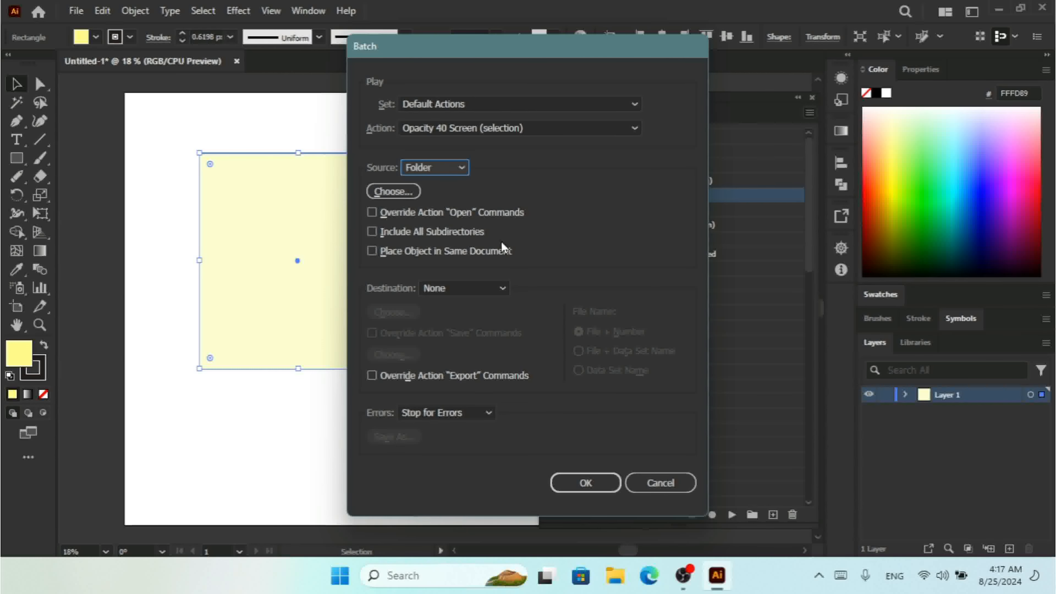
click(398, 194)
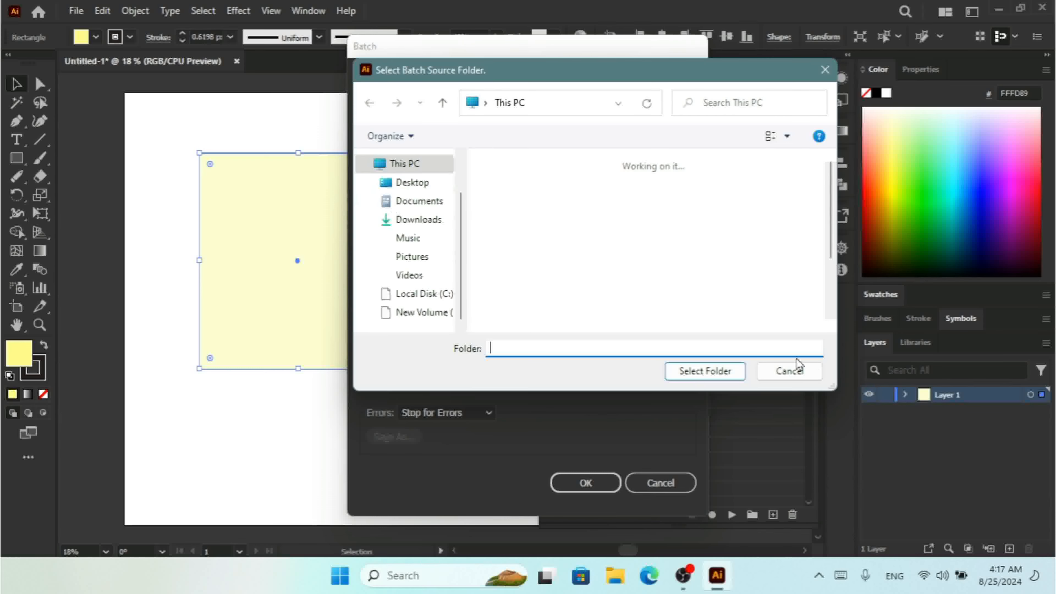
click(789, 370)
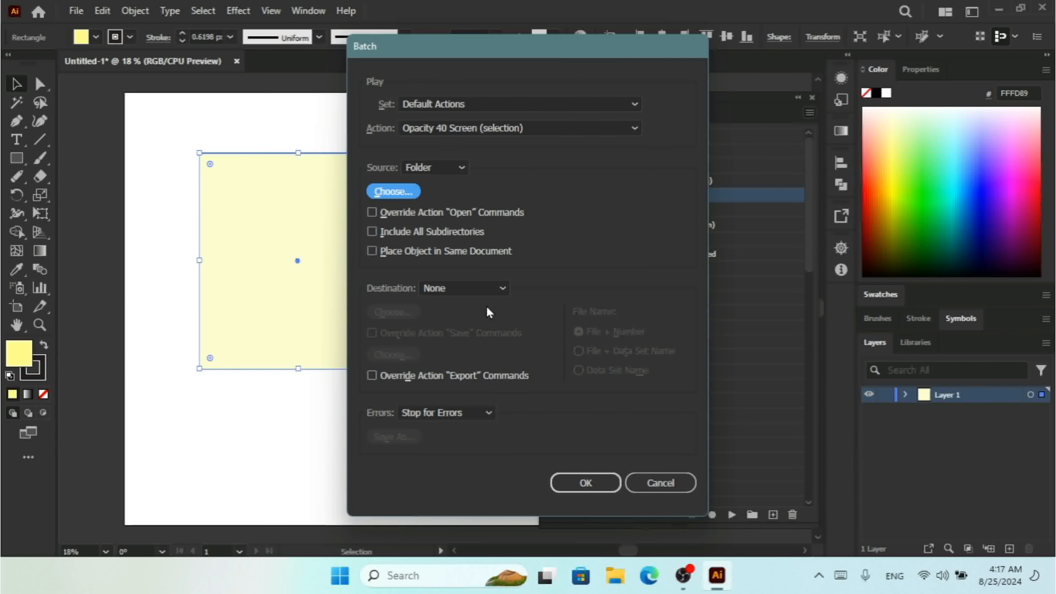
Try Folder as the batch destination, review the error-handling choices, and cancel the batch.
click(464, 291)
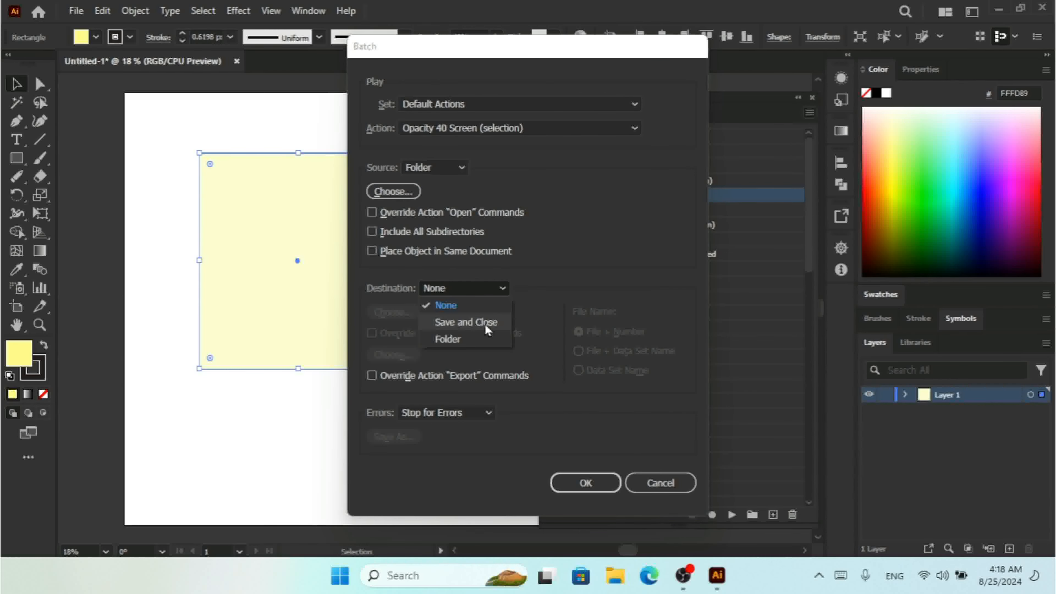
click(491, 339)
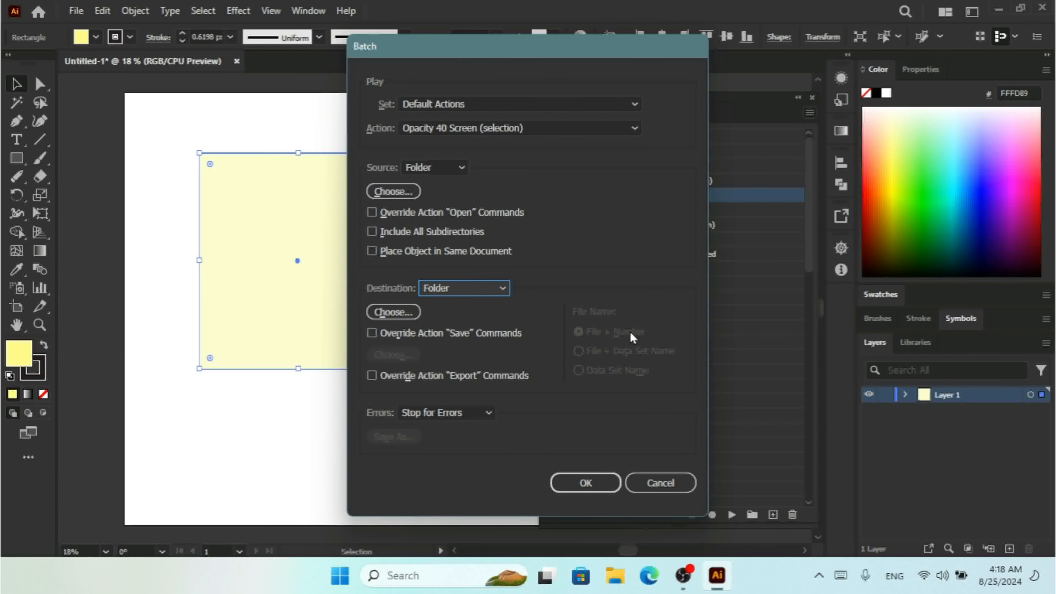
click(467, 414)
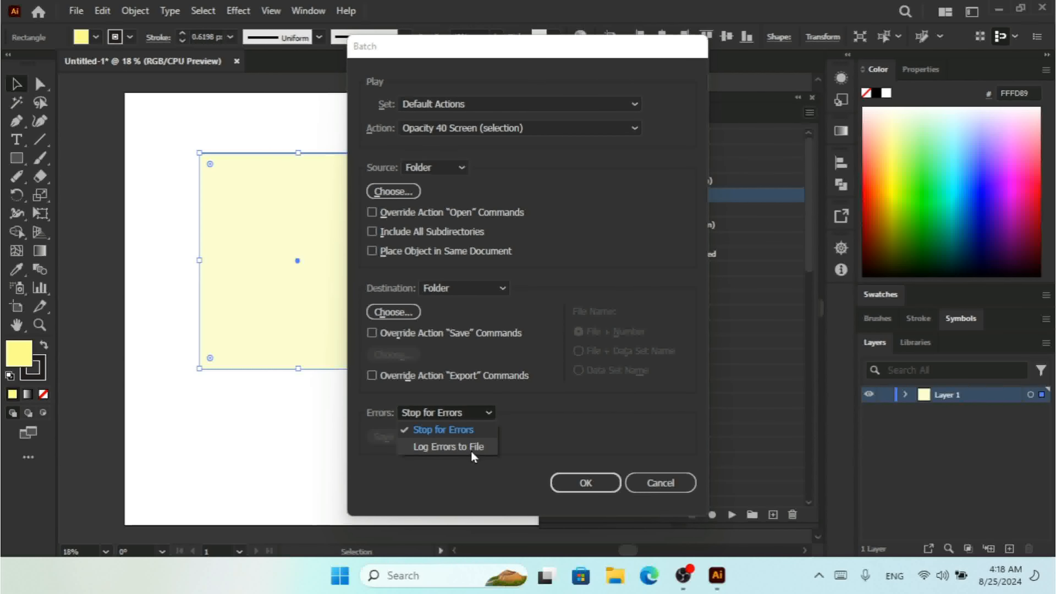
click(565, 424)
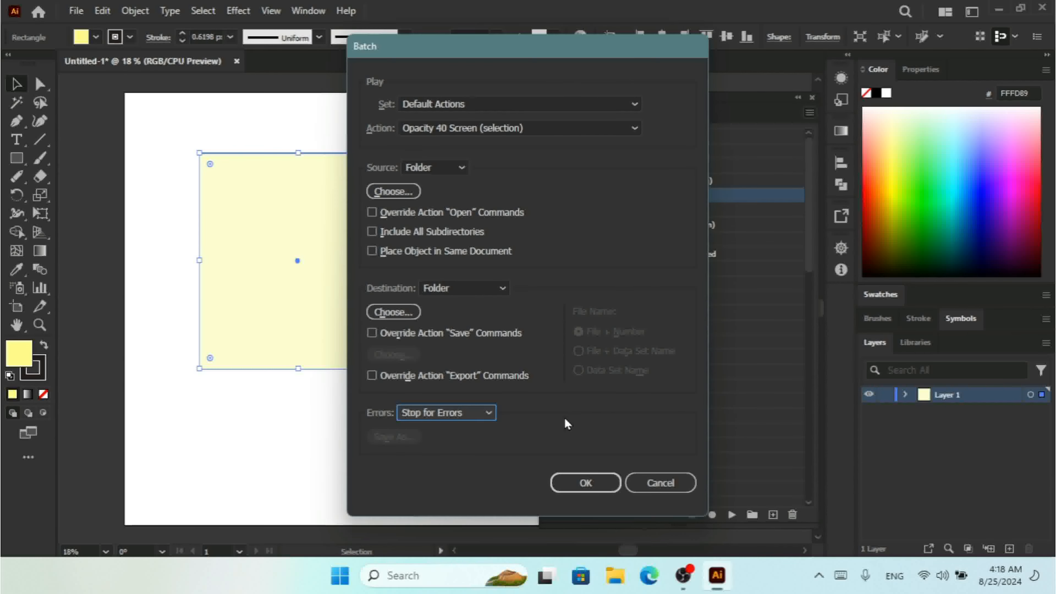
click(651, 487)
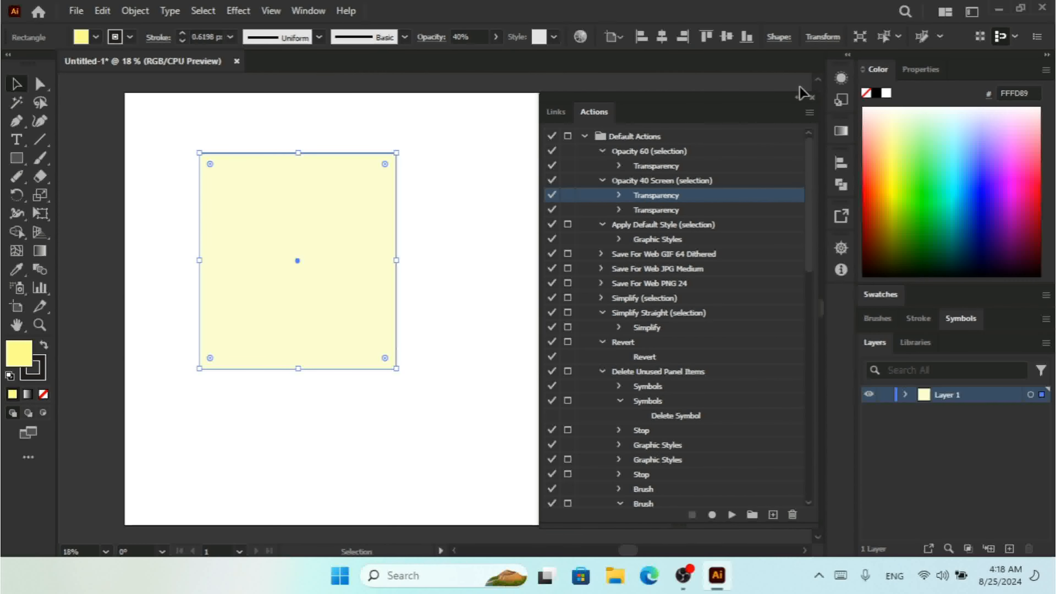
Close the Actions panel, and show the Align options with alignment relative to the artboard.
click(812, 99)
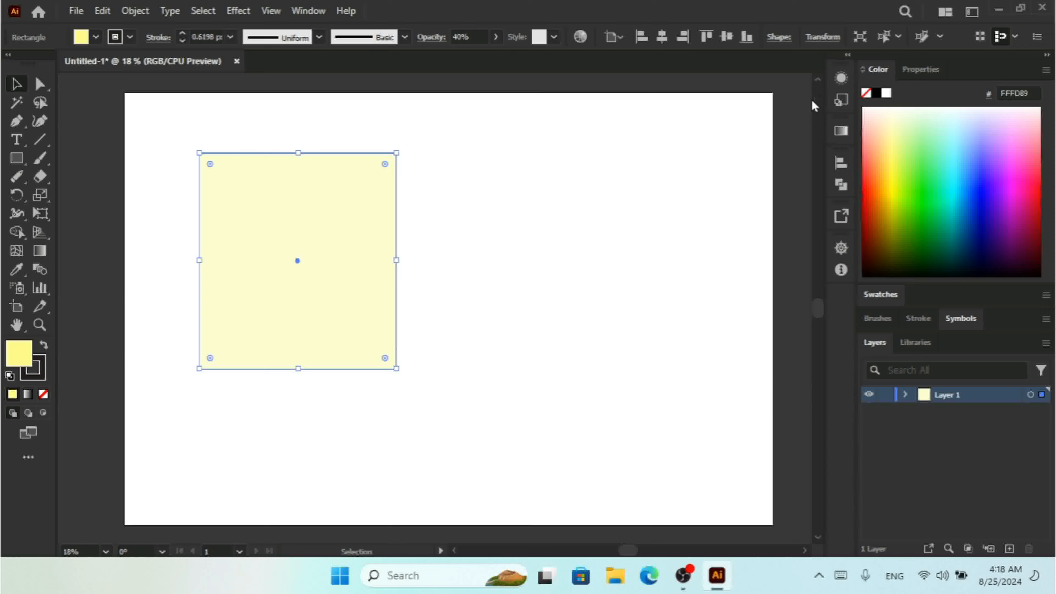
click(307, 11)
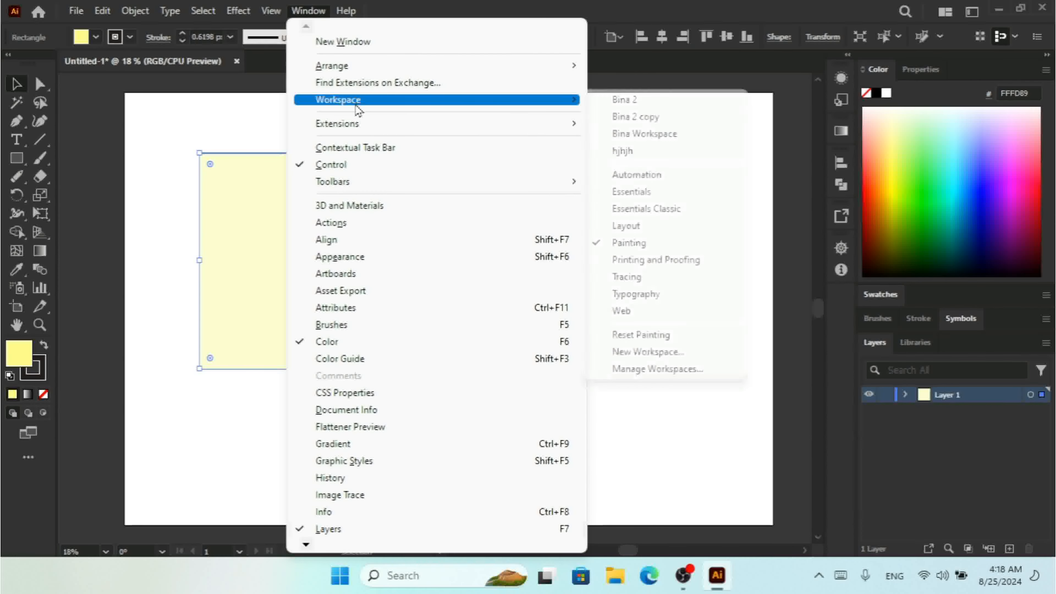
mouse_move(403, 182)
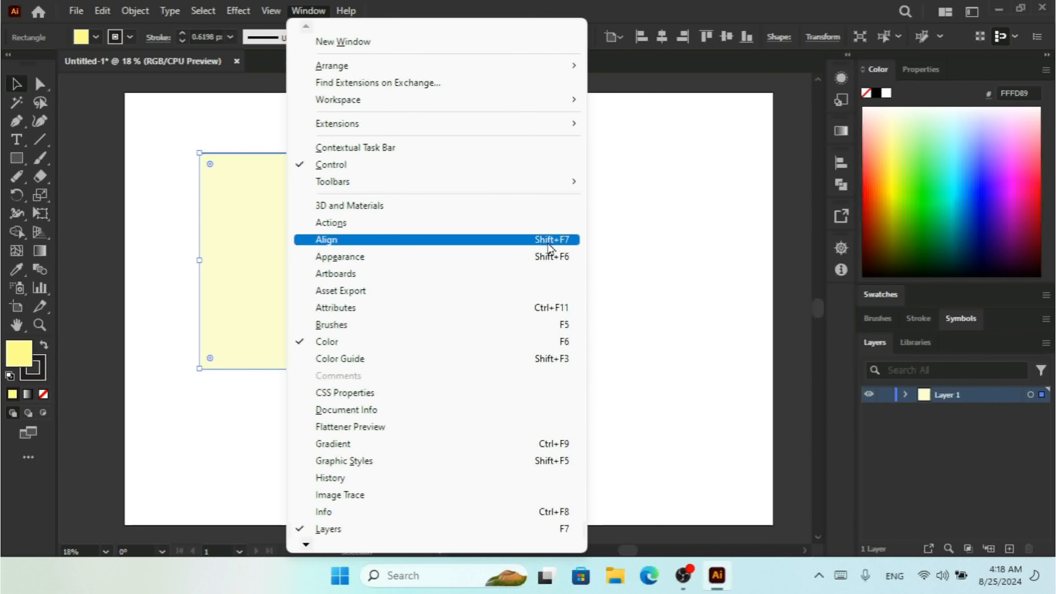
click(440, 239)
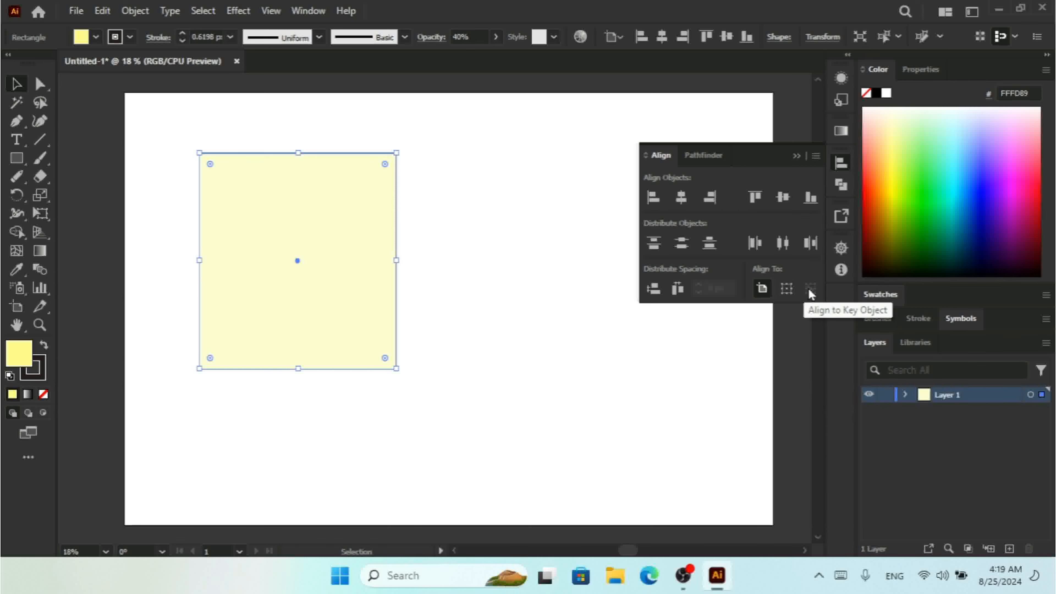
click(762, 288)
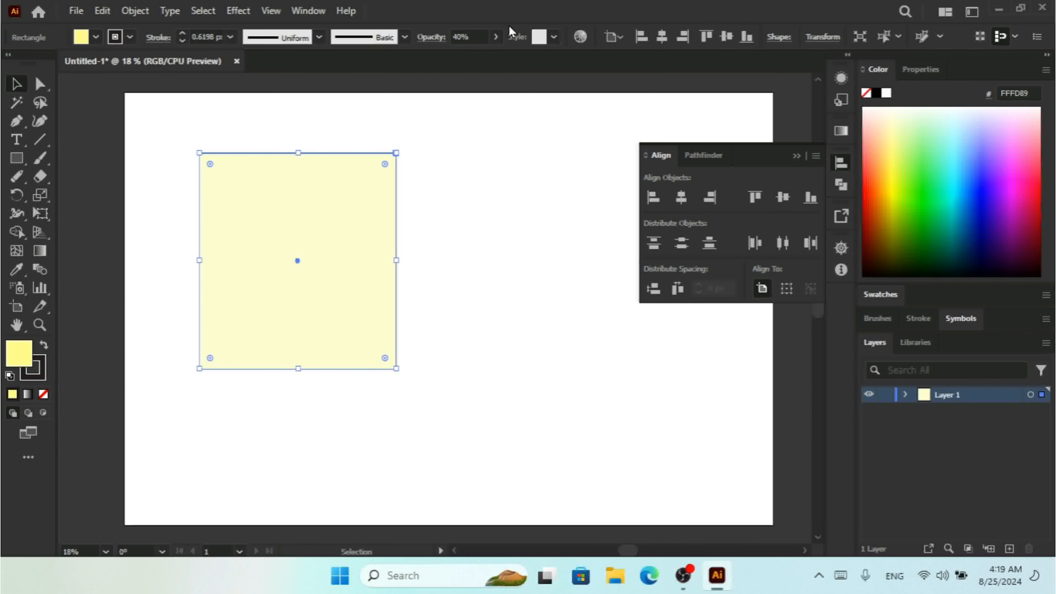
Raise the selected rectangle's opacity to 100%.
click(496, 37)
drag(461, 58, 525, 69)
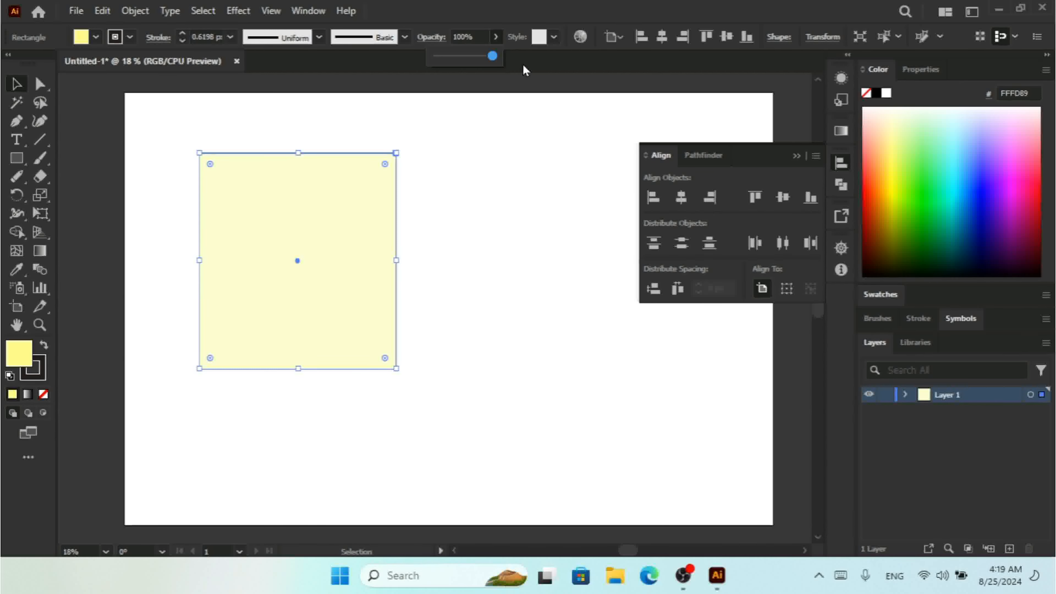
click(524, 5)
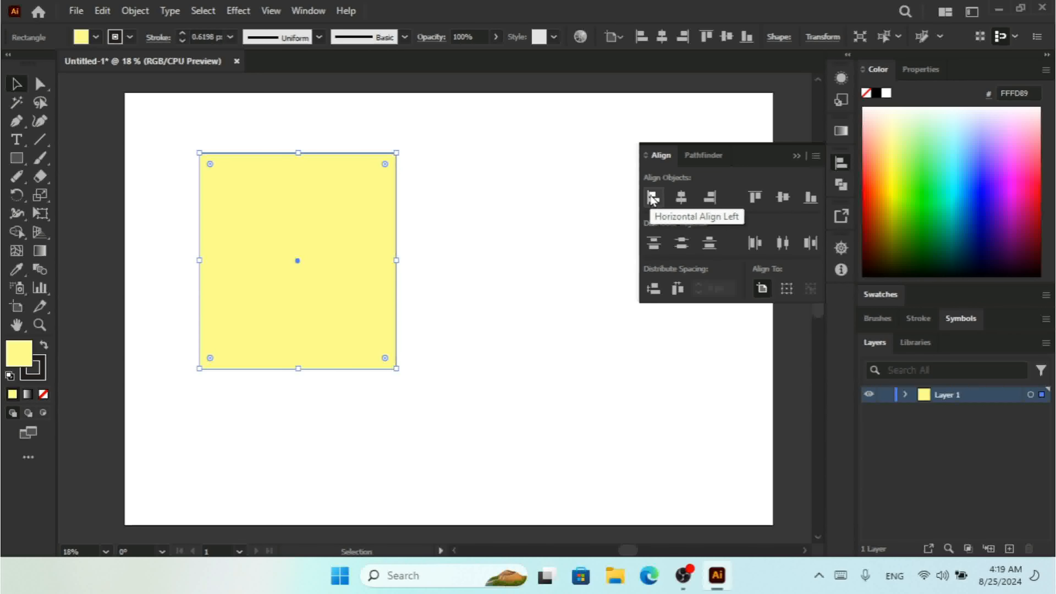
Align the rectangle horizontally to the artboard's left edge, its centre, and its right edge in turn.
click(653, 197)
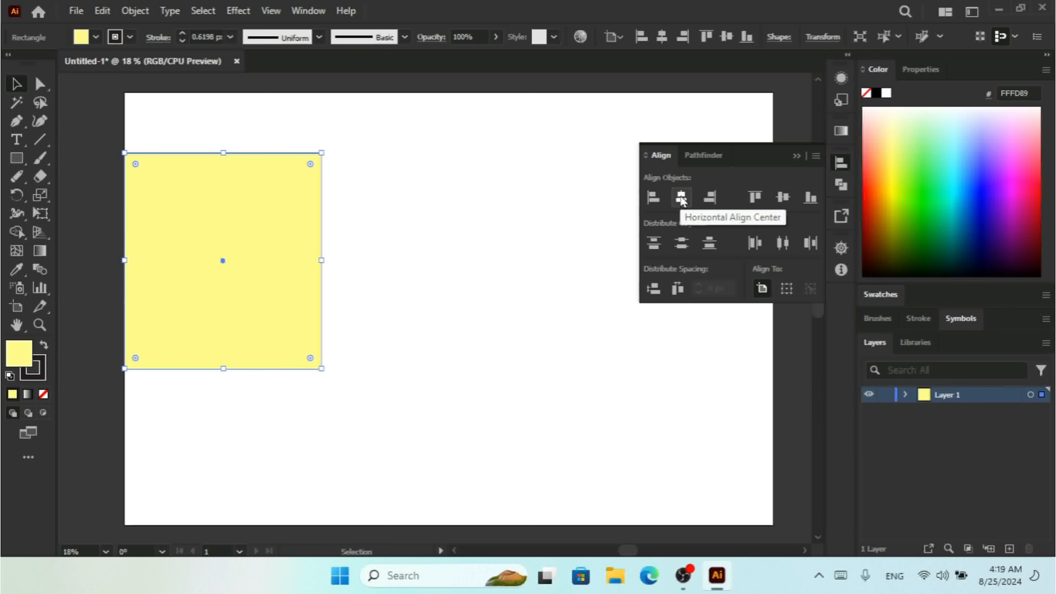
click(681, 198)
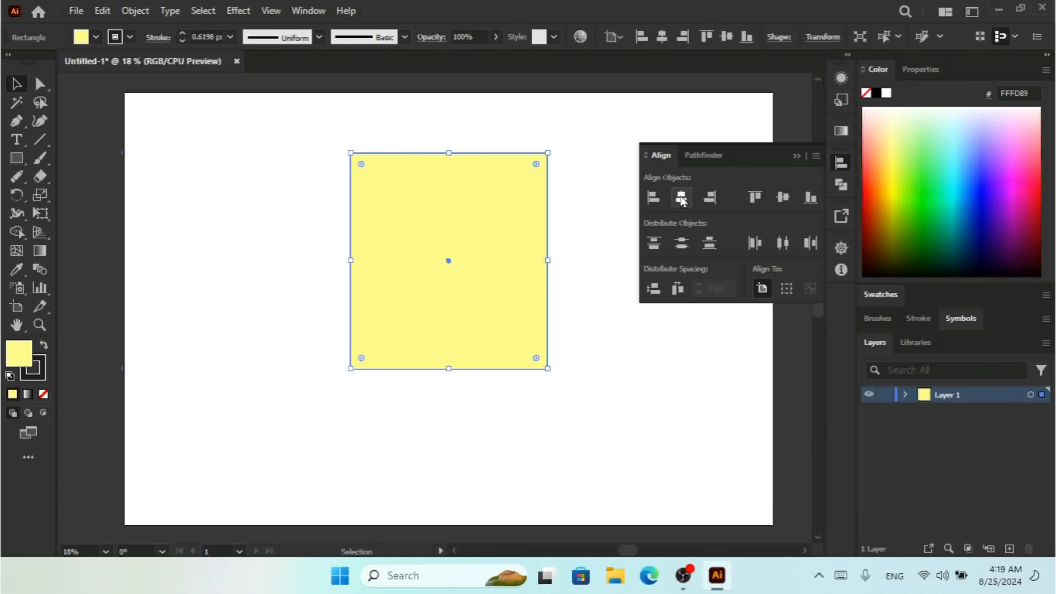
click(711, 198)
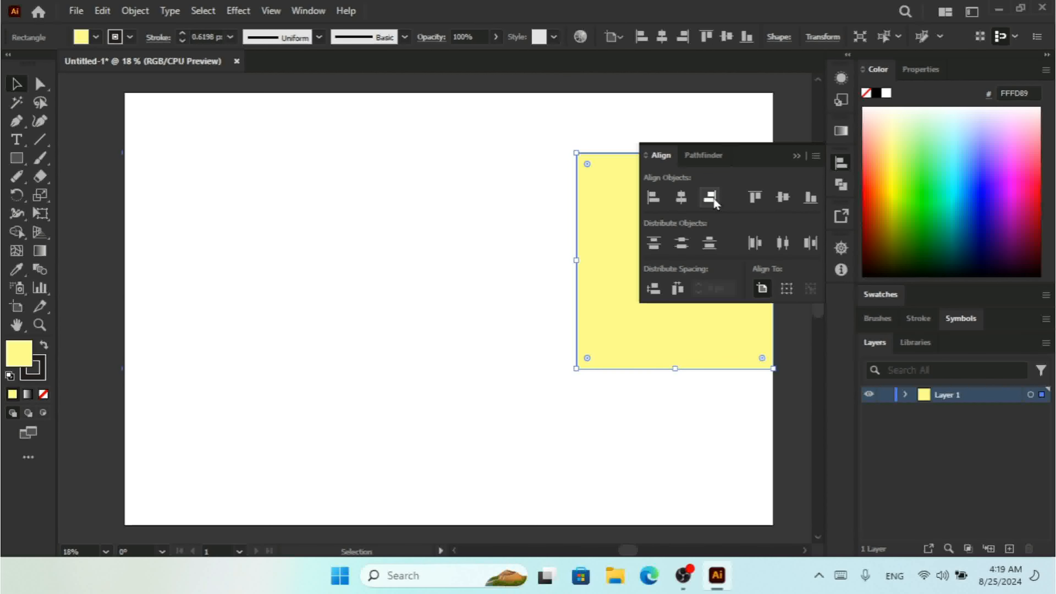
Align the rectangle to the artboard's top edge, centre it vertically and horizontally, and align it to the bottom edge.
click(756, 198)
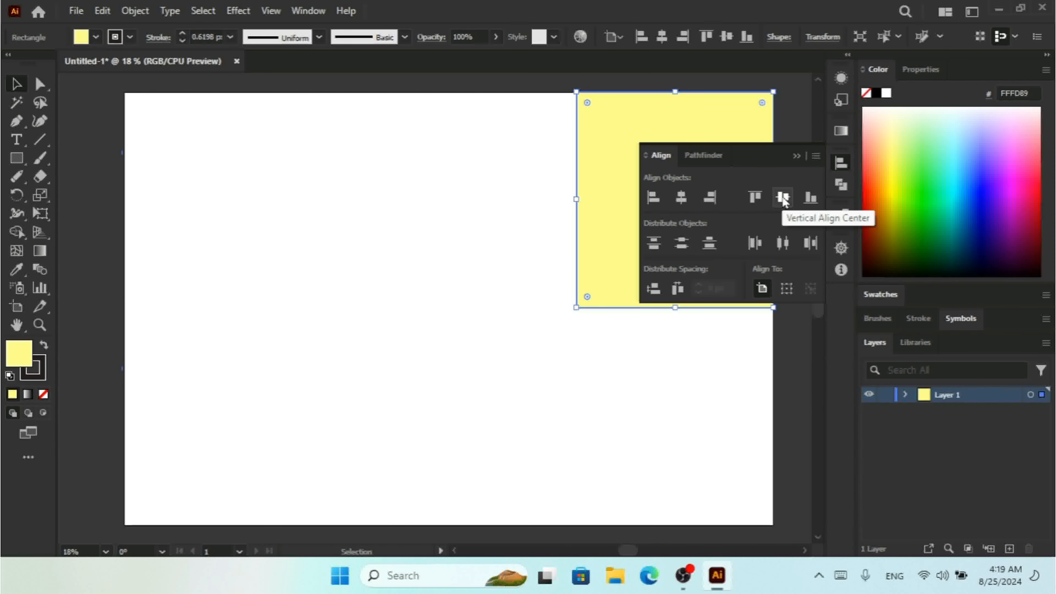
click(783, 199)
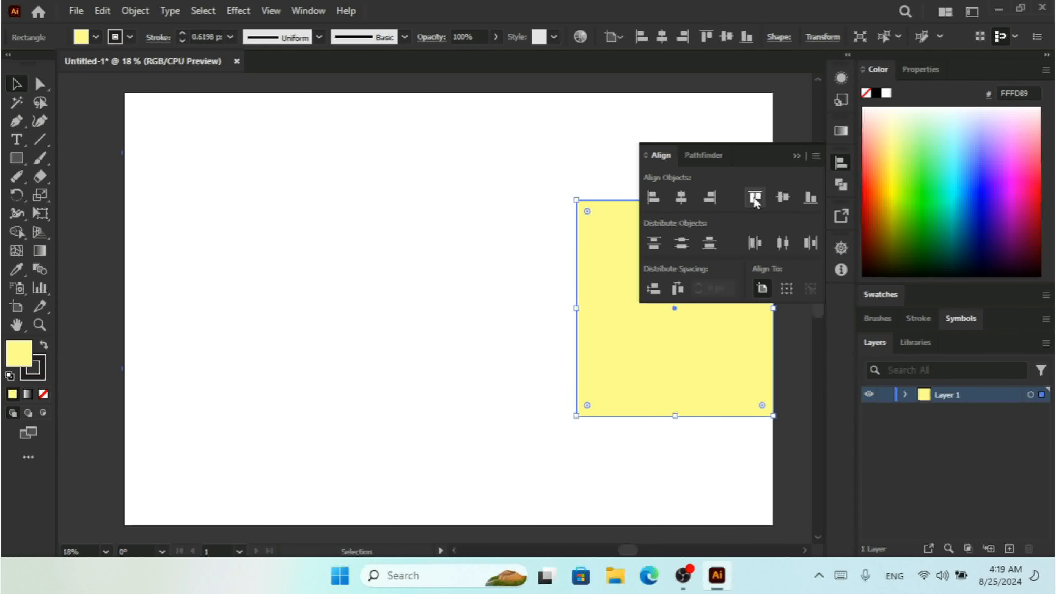
click(681, 198)
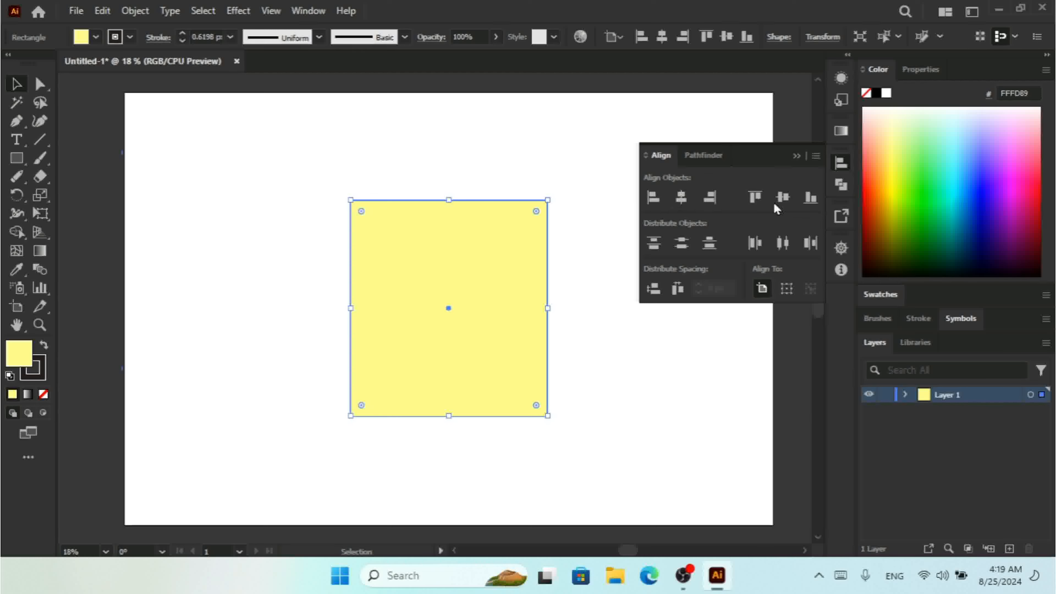
click(811, 198)
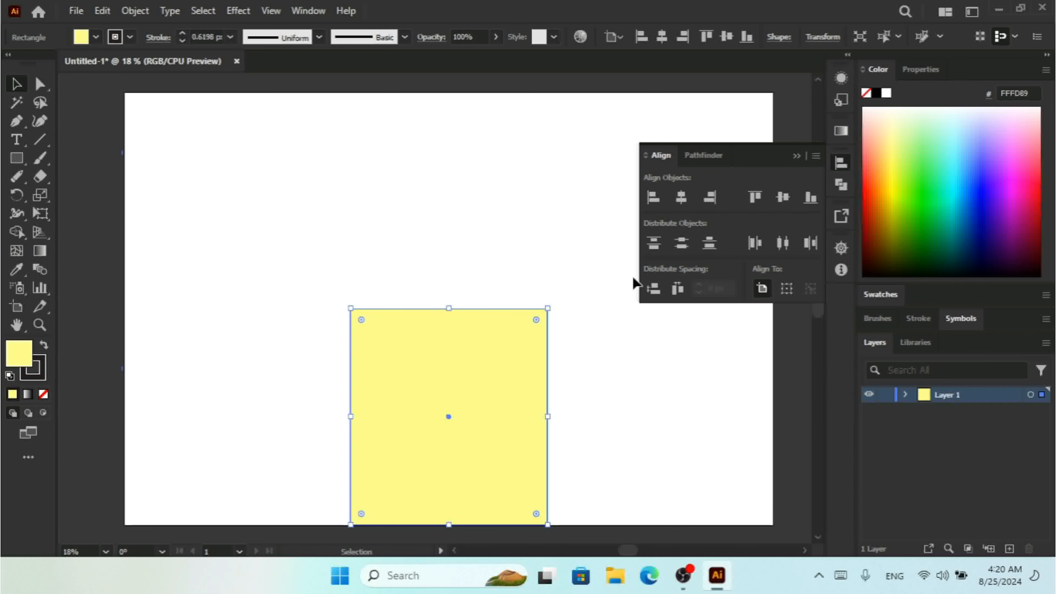
Move the rectangle to the lower-left part of the artboard, and paste a copy of it.
drag(486, 374, 331, 329)
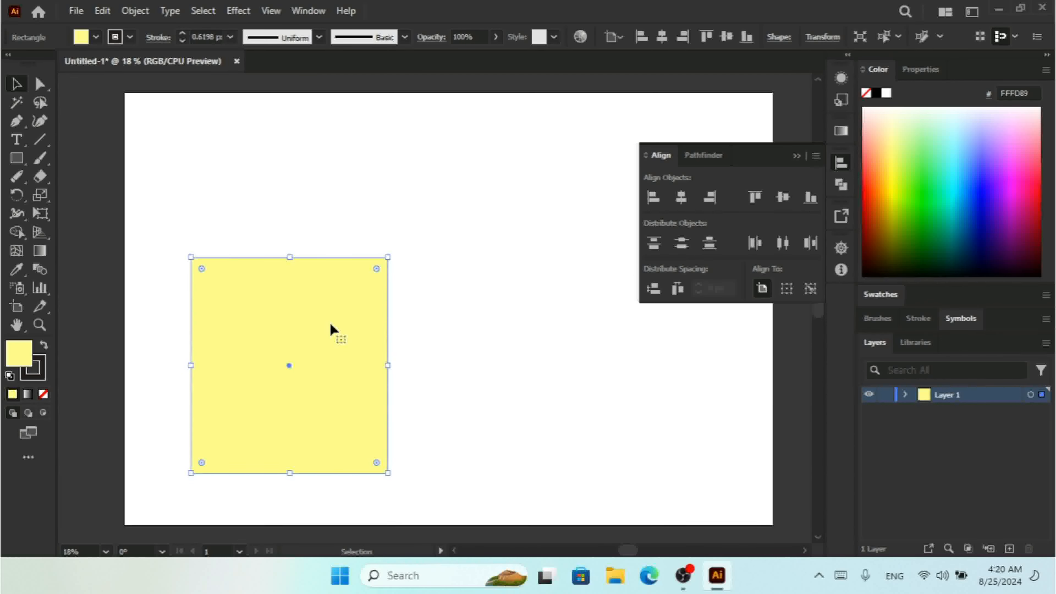
key(ctrl+c)
key(ctrl+v)
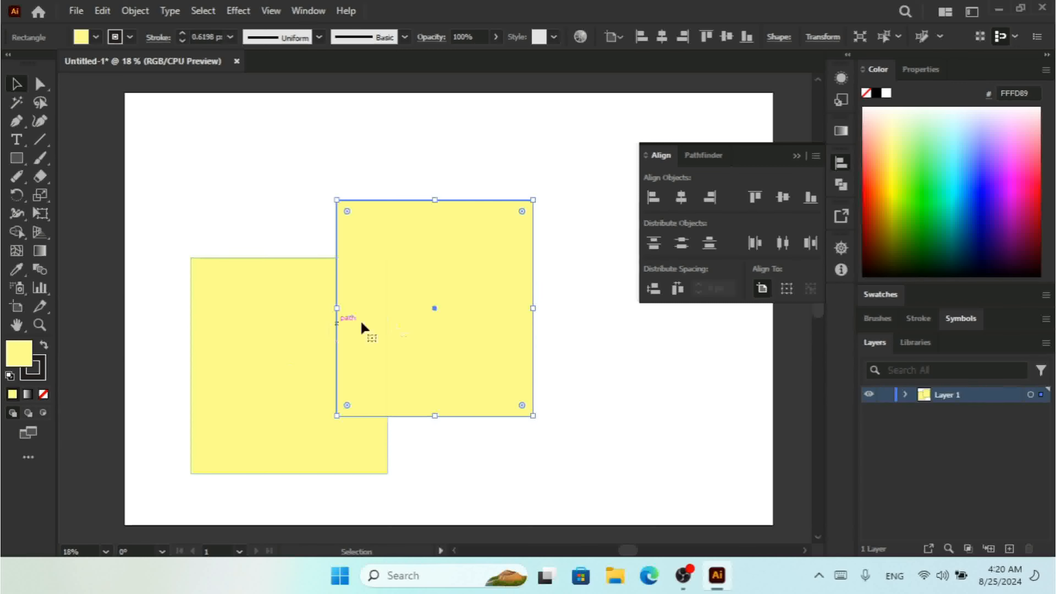
Place the copy above and to the right of the original rectangle, and shrink it to about half its height.
drag(454, 308, 506, 258)
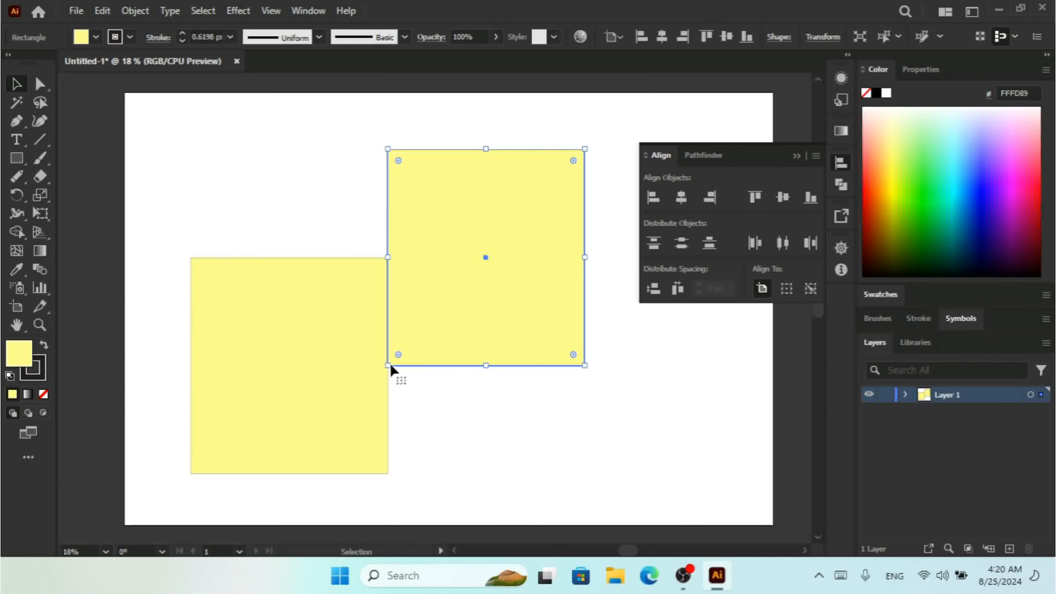
drag(387, 366, 429, 261)
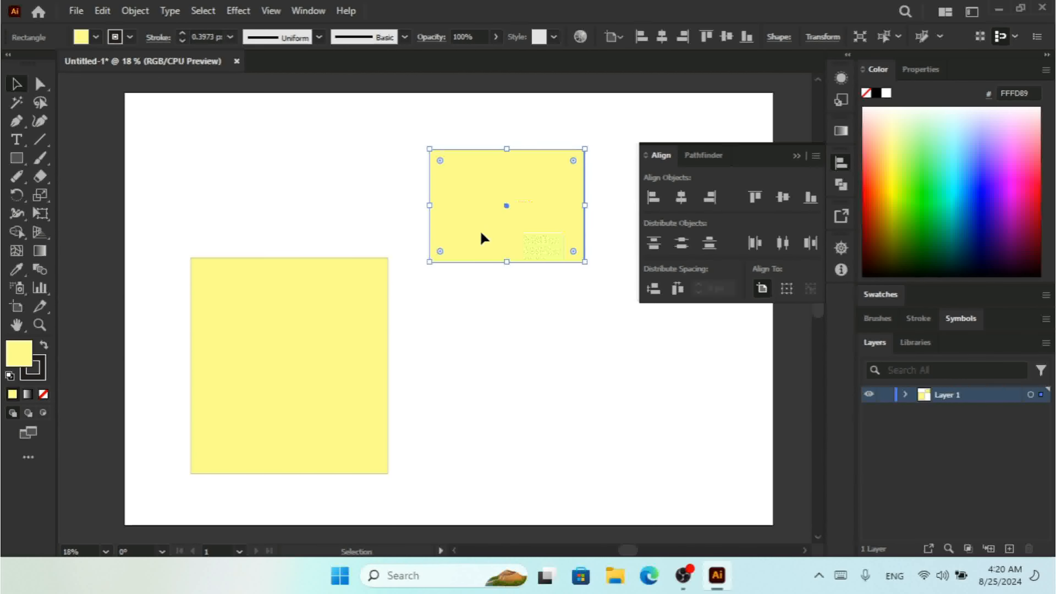
key(a)
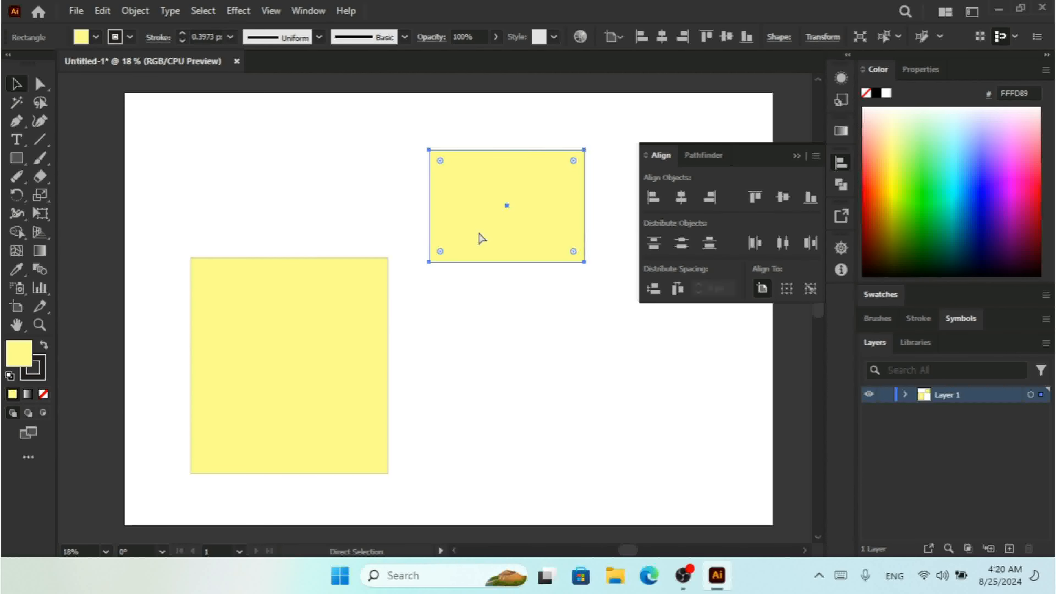
Paste another rectangle copy between the other two, shrink the lower-left rectangle to about two-thirds of its height, and select all three.
key(v)
key(ctrl+v)
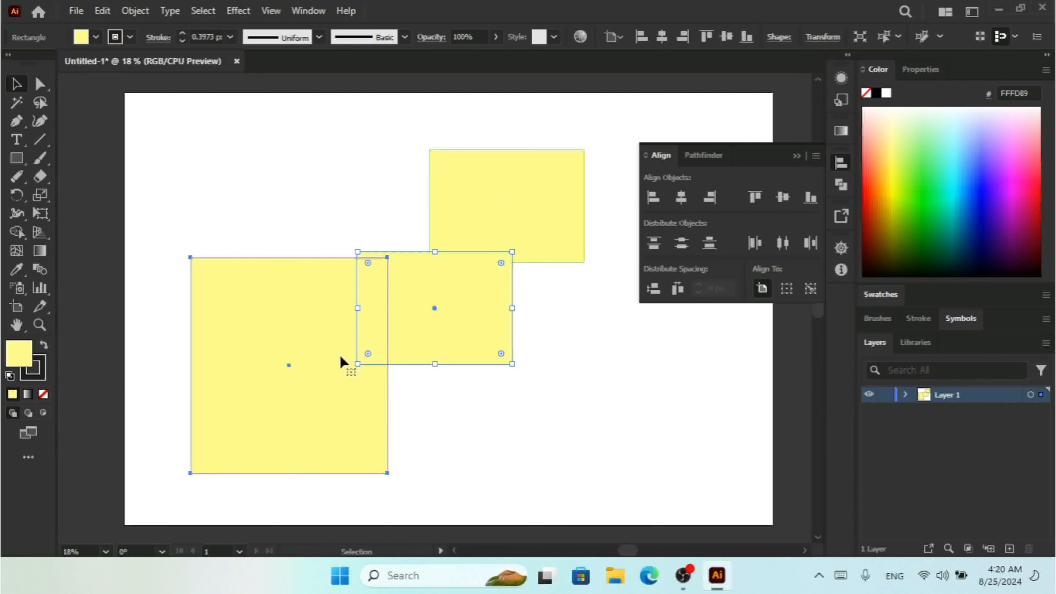
click(340, 361)
drag(387, 257, 311, 335)
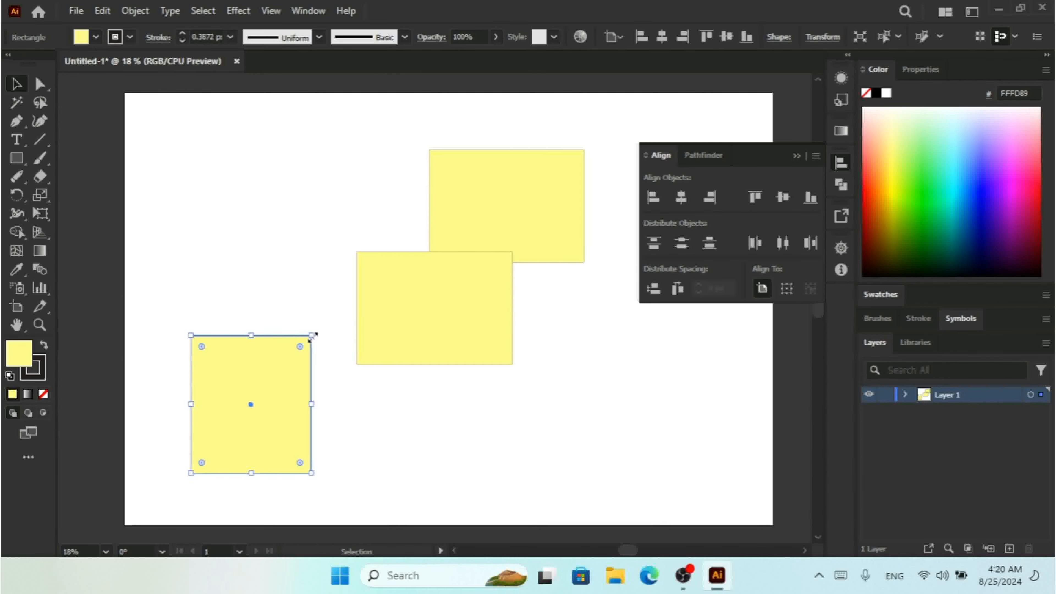
drag(420, 323, 360, 331)
drag(593, 151, 180, 501)
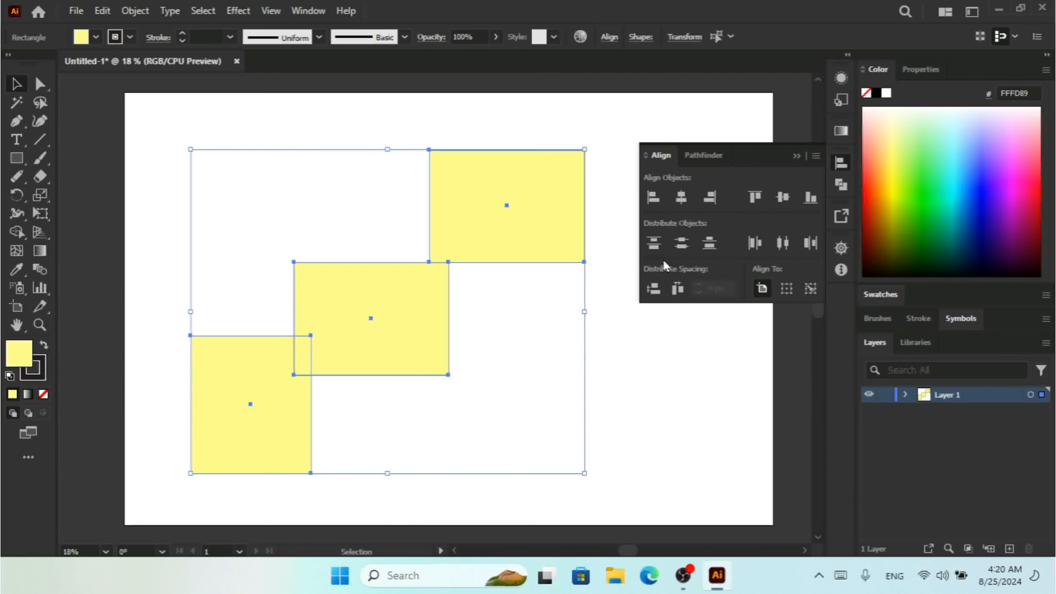
Try distributing the three rectangles vertically across the artboard by top edges, centres and bottom edges, undoing each distribution.
click(654, 244)
key(ctrl+z)
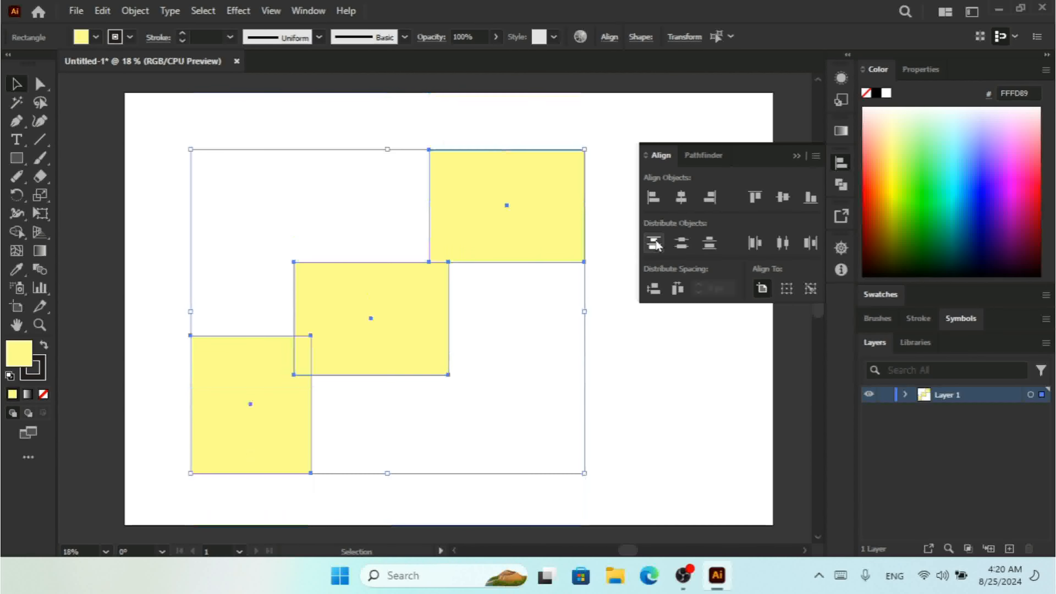
click(682, 245)
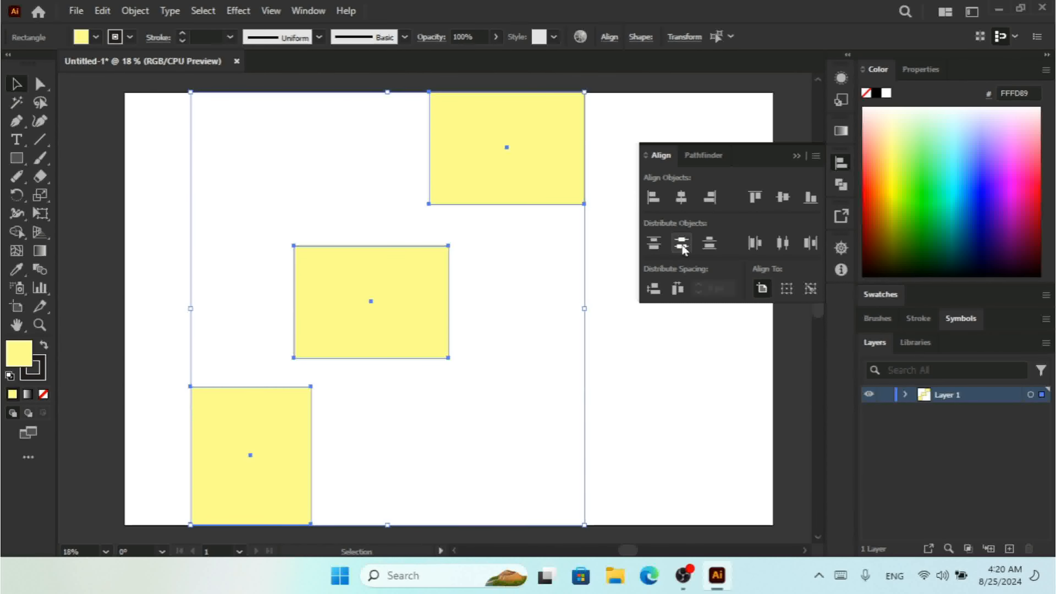
key(ctrl+z)
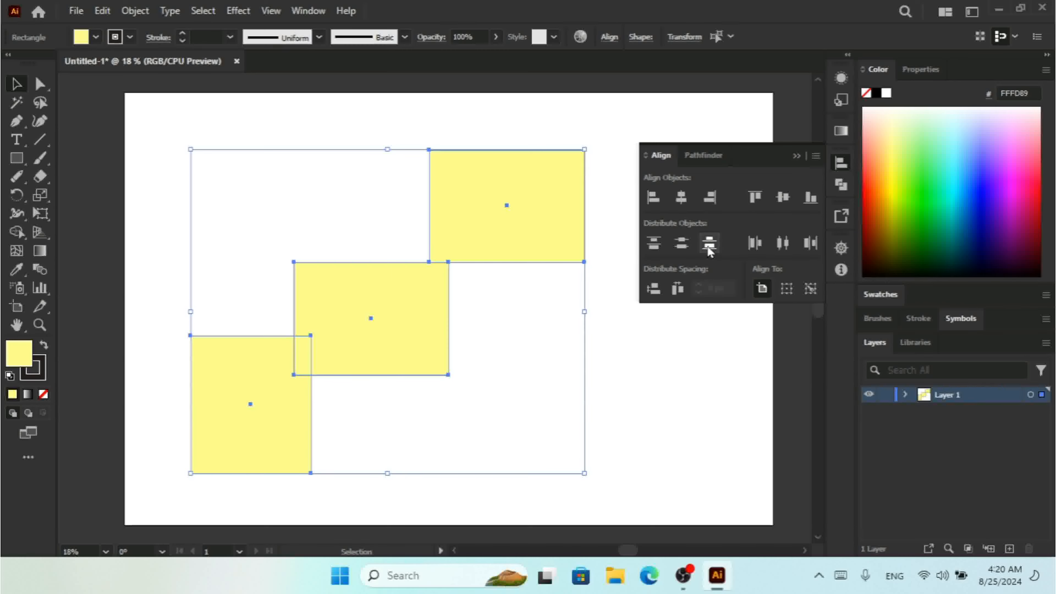
click(709, 245)
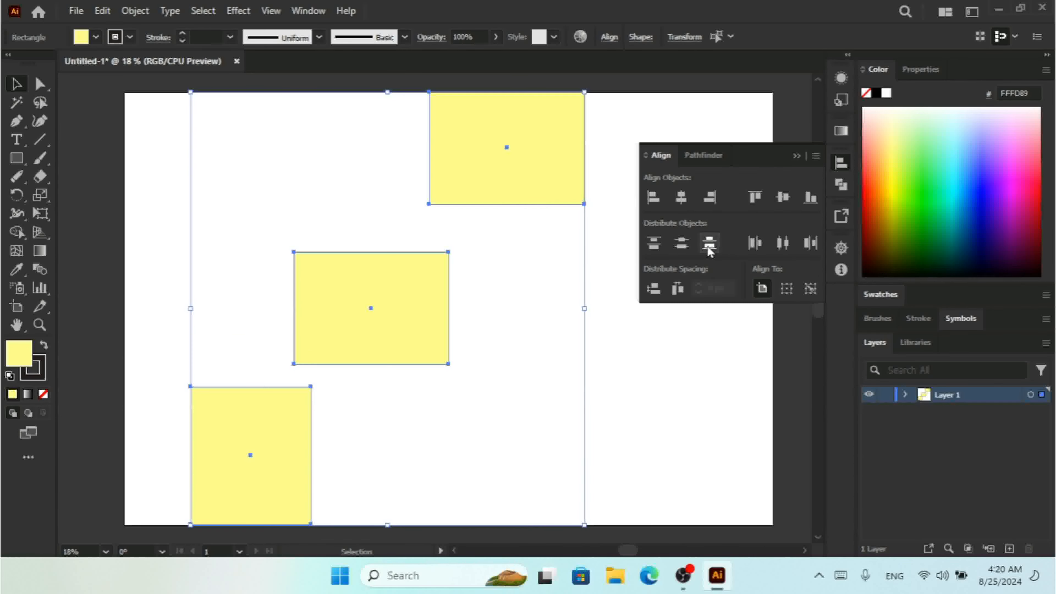
key(ctrl+z)
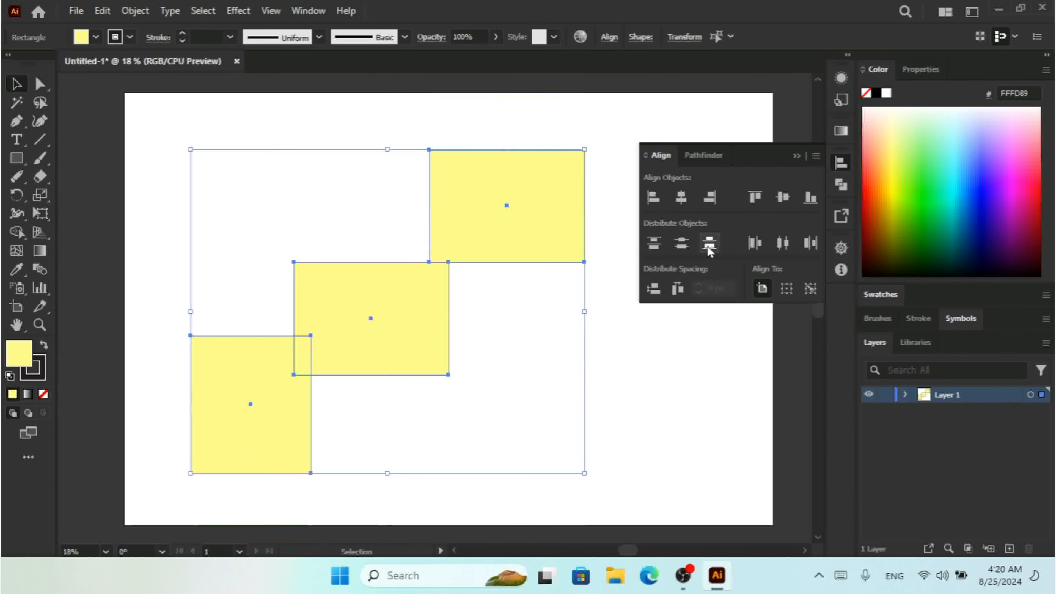
Try horizontal distribution across the artboard by left edges and by centres, undoing both, and distribute the rectangles by right edges instead.
click(755, 243)
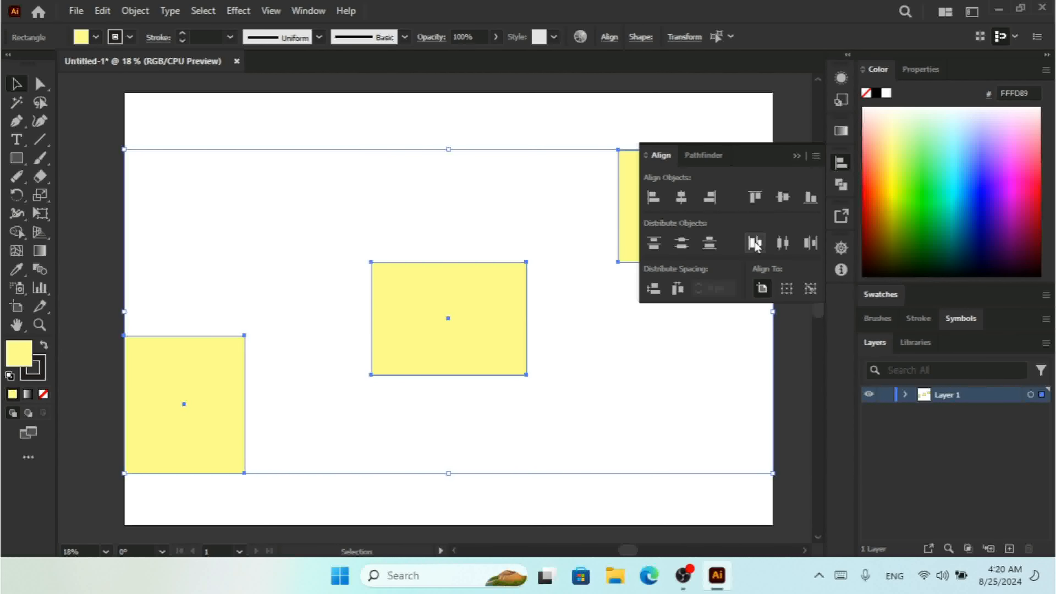
key(ctrl+z)
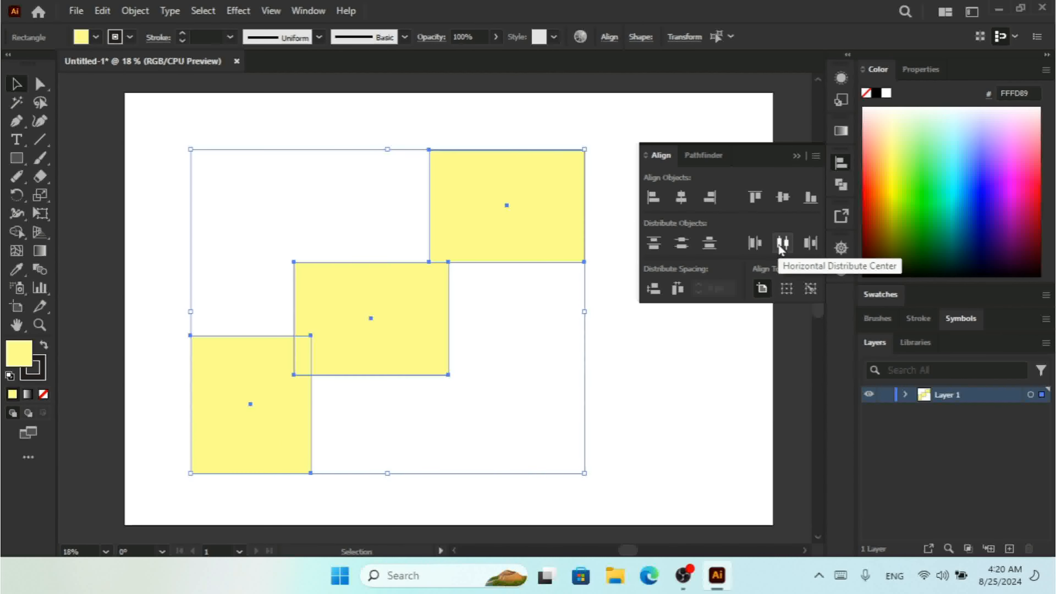
click(781, 245)
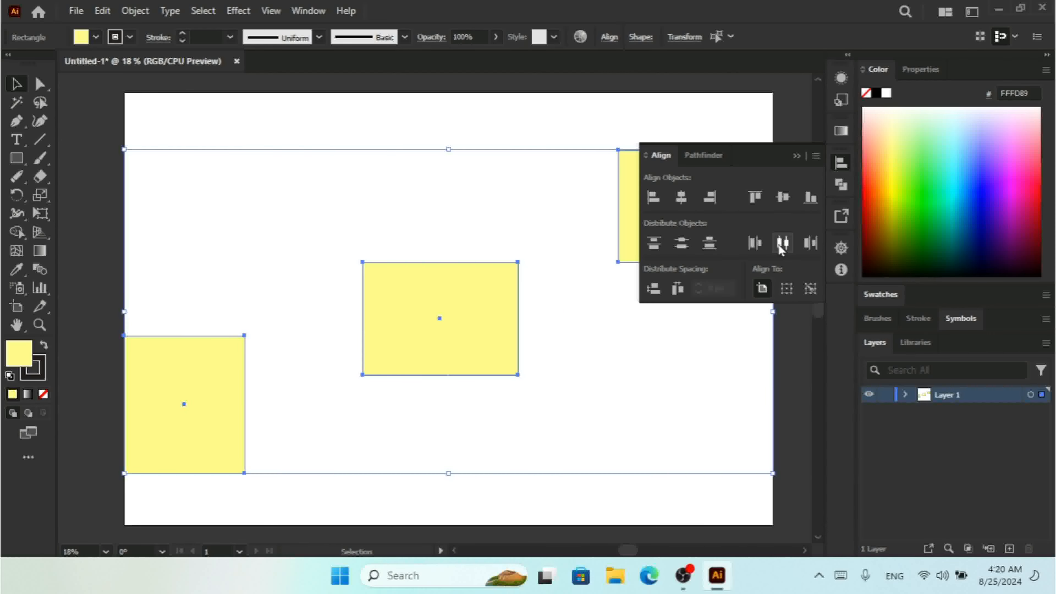
key(ctrl+z)
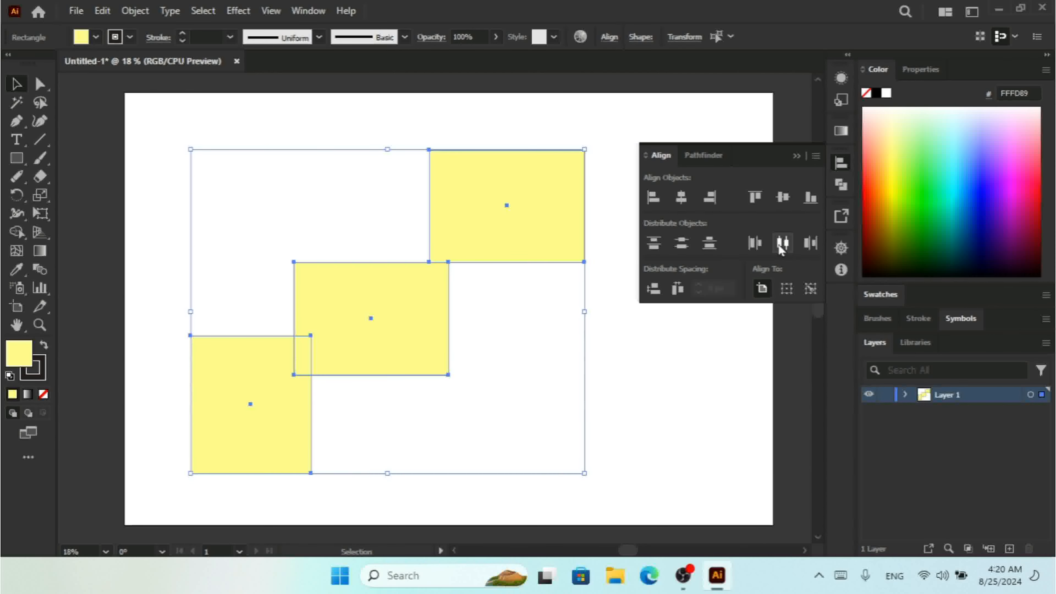
click(811, 243)
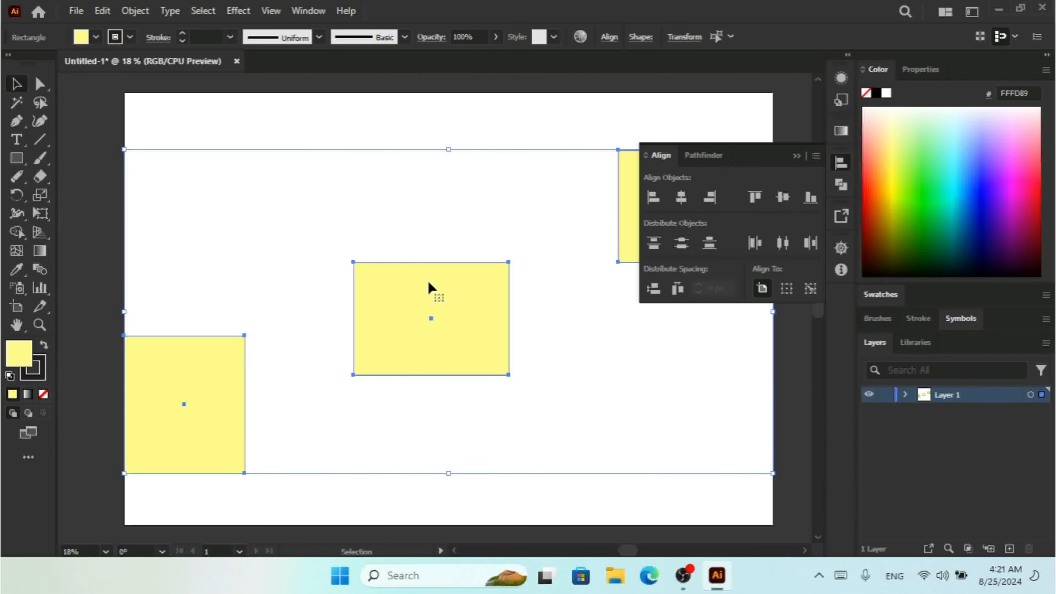
Set alignment relative to the selection, and distribute the rectangles vertically by bottom edges, centres, top edges and centres again.
click(786, 289)
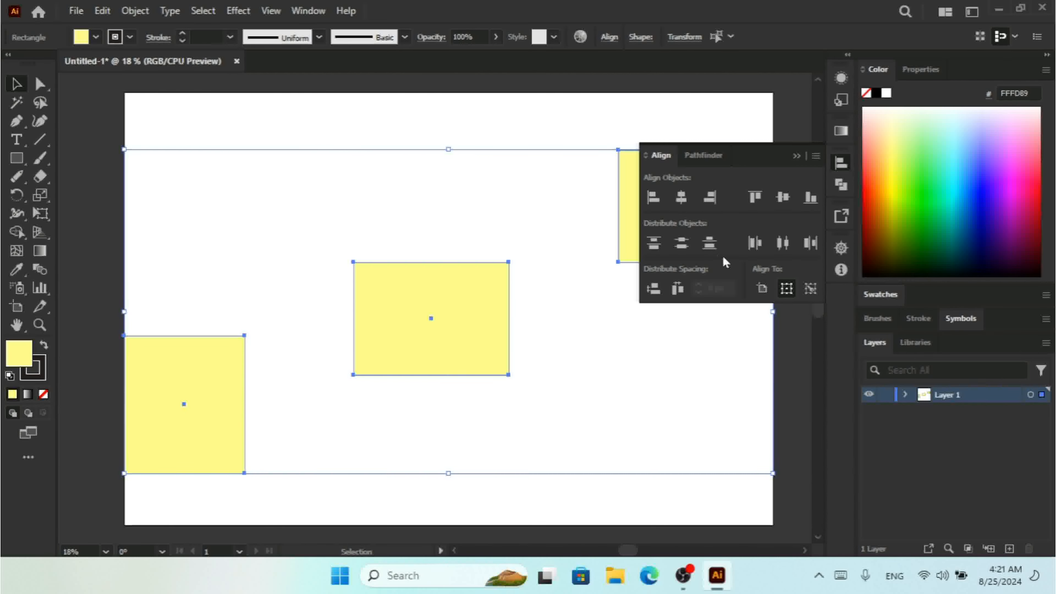
click(708, 244)
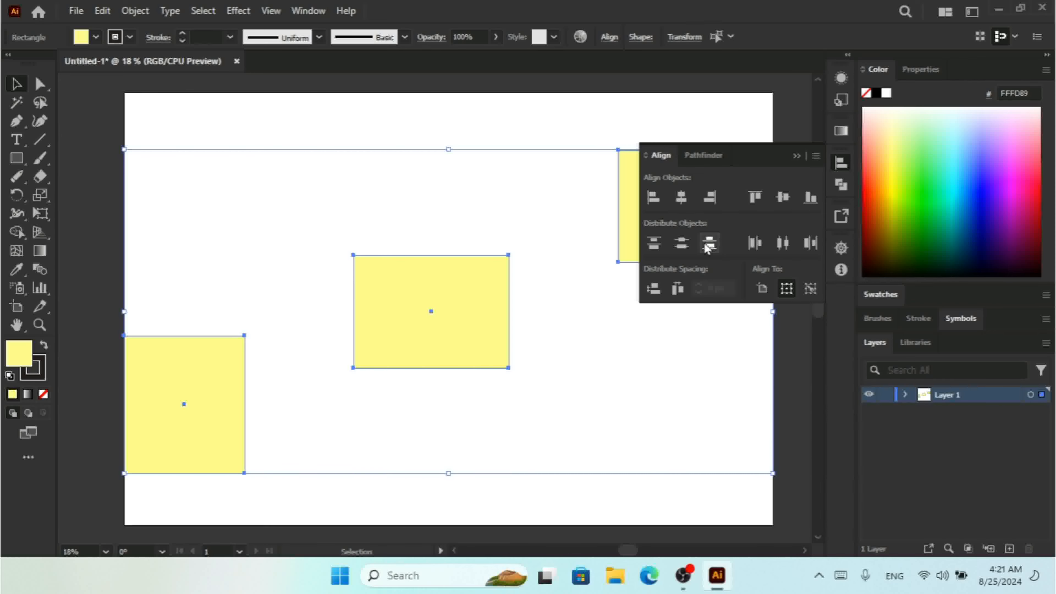
click(680, 243)
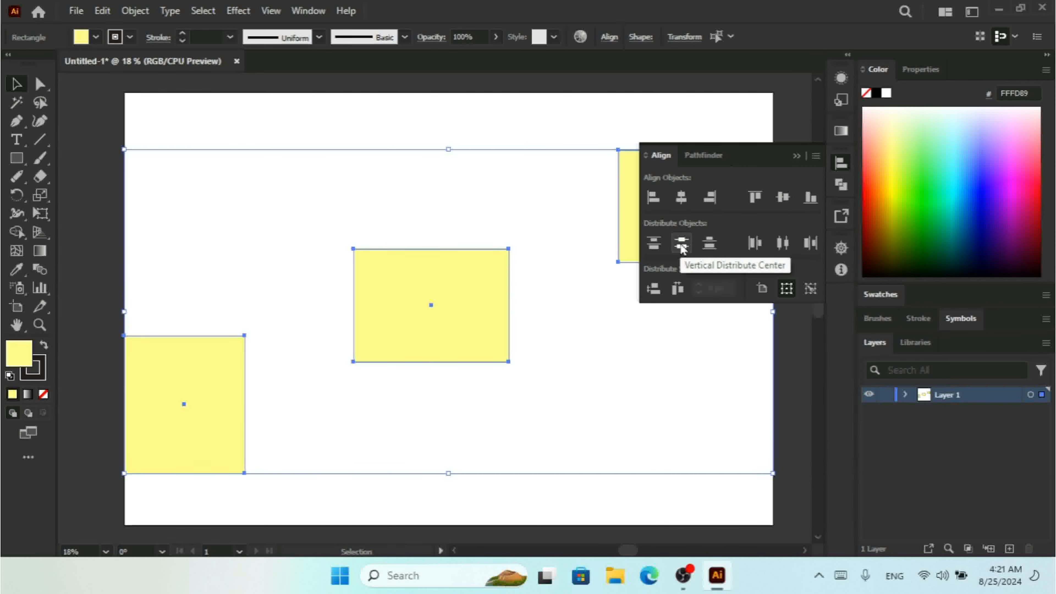
click(653, 245)
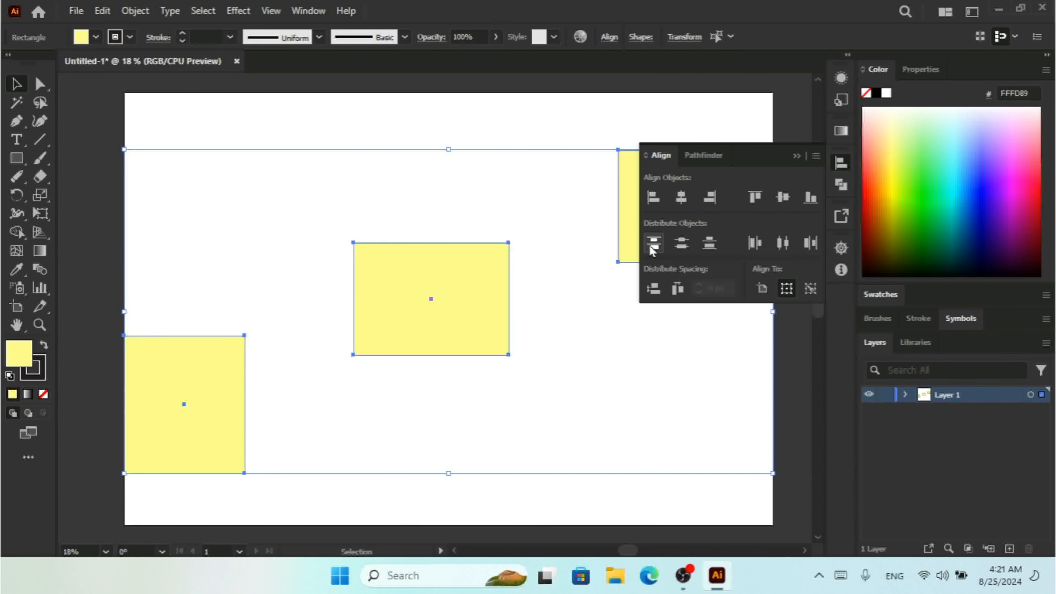
click(680, 244)
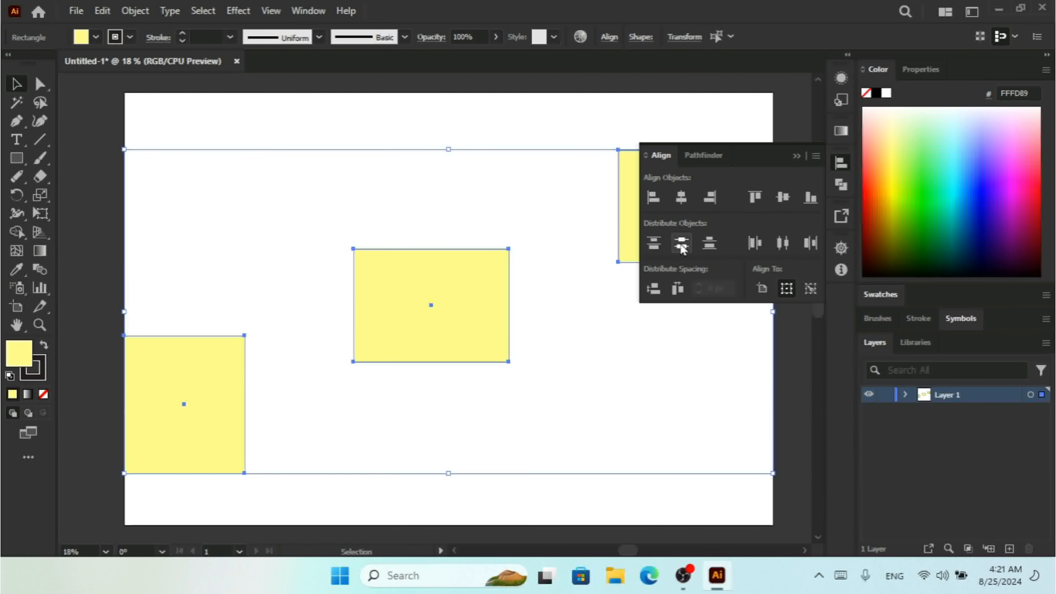
Distribute the rectangles horizontally within the selection by centres and by right edges, and collapse the alignment options.
click(782, 243)
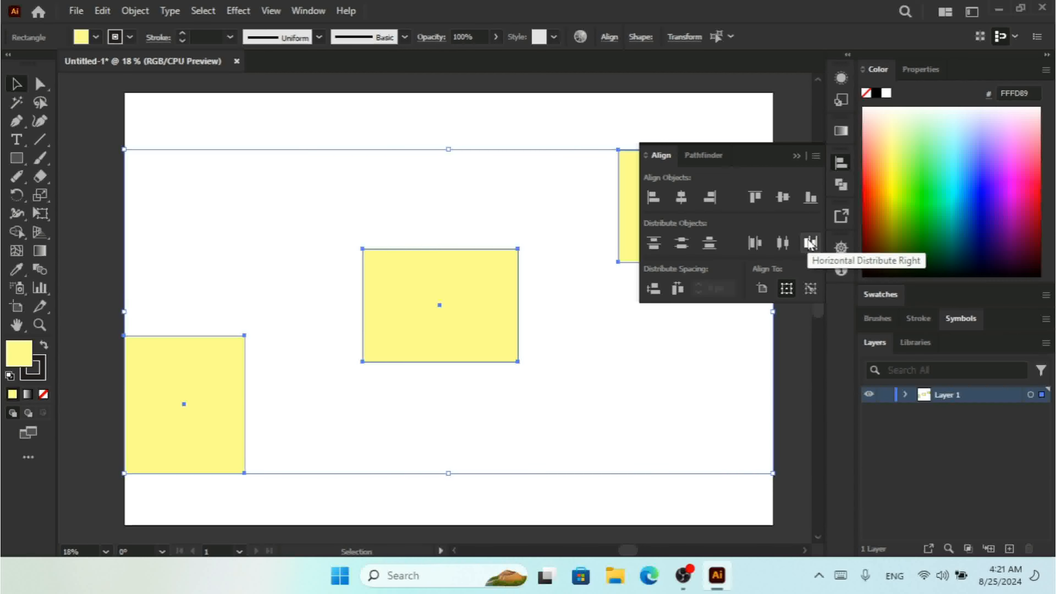
click(810, 243)
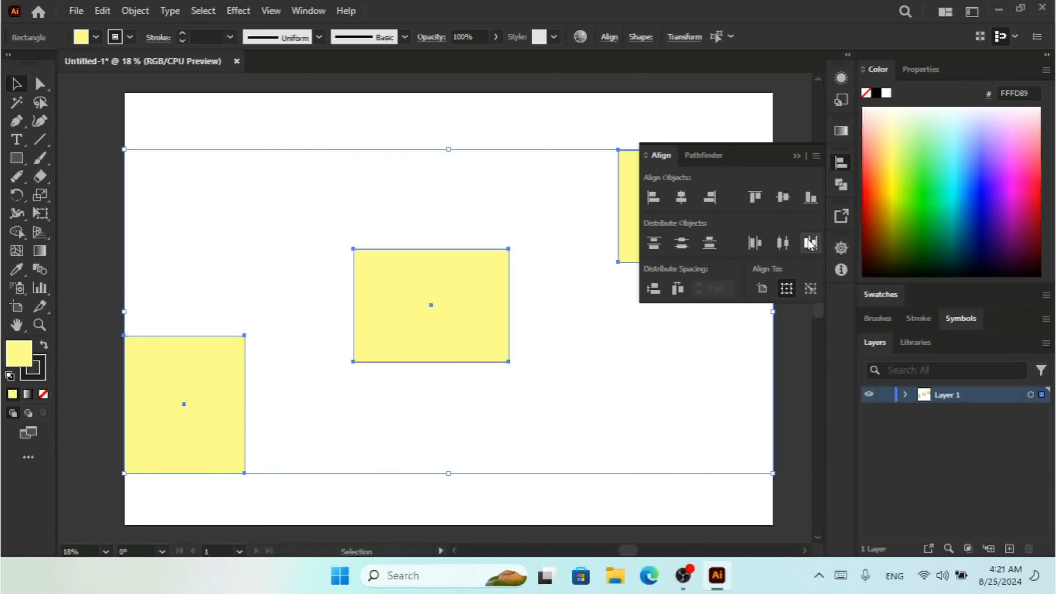
click(796, 155)
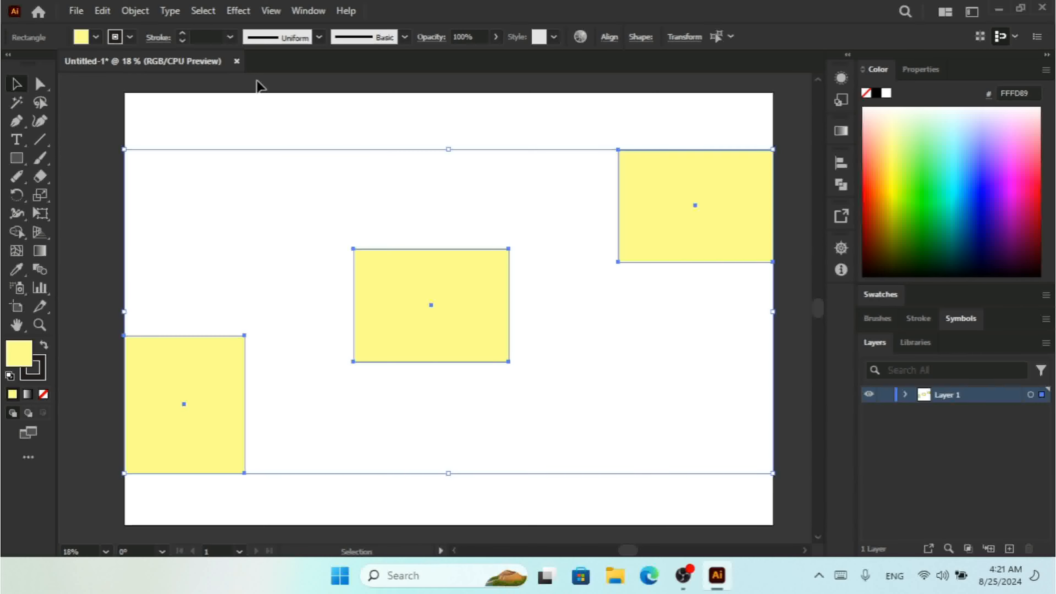
Show the Appearance settings for the three selected rectangles.
click(270, 11)
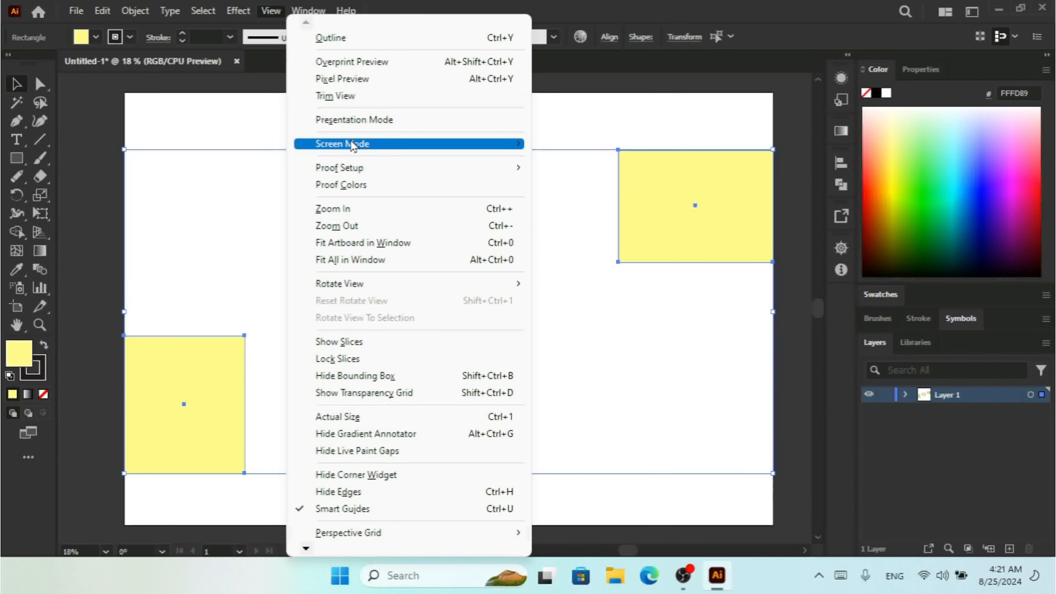
mouse_move(369, 168)
mouse_move(308, 10)
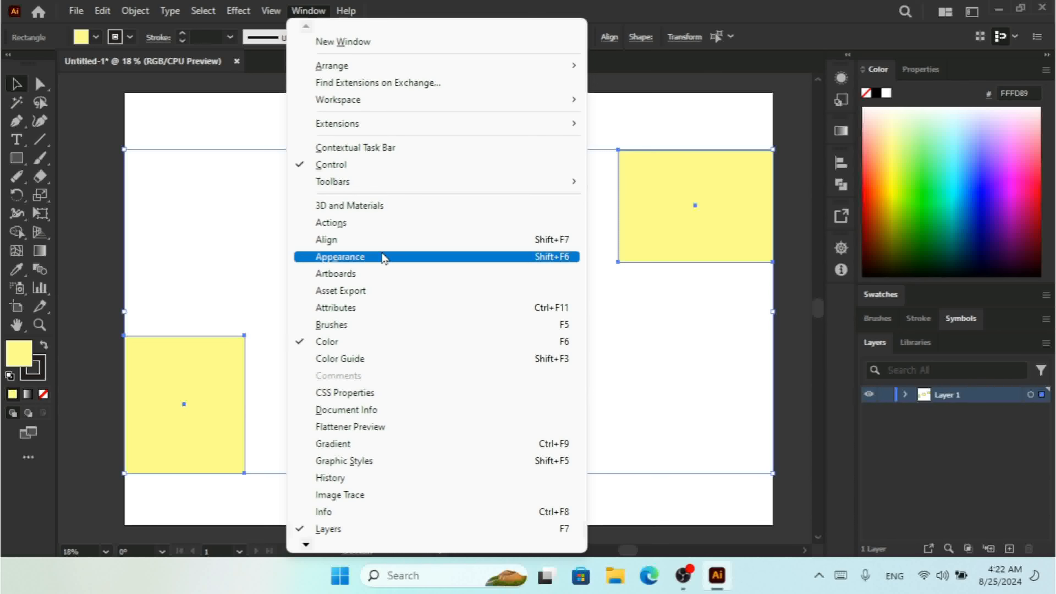
click(362, 258)
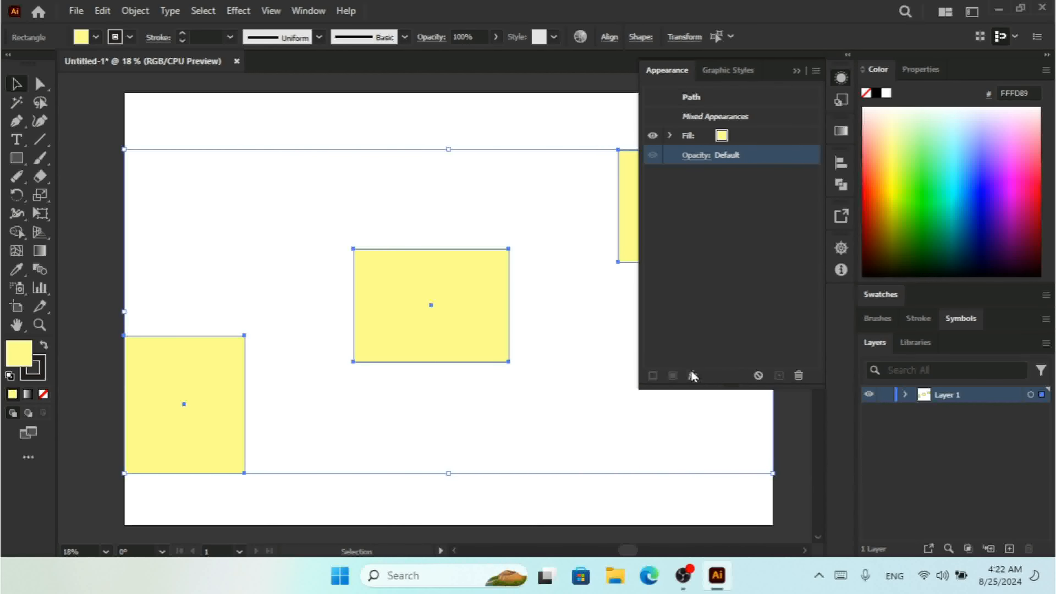
Apply a Zig Zag effect to the rectangles with an absolute size of 62 px, 4 ridges per segment and corner points.
click(692, 376)
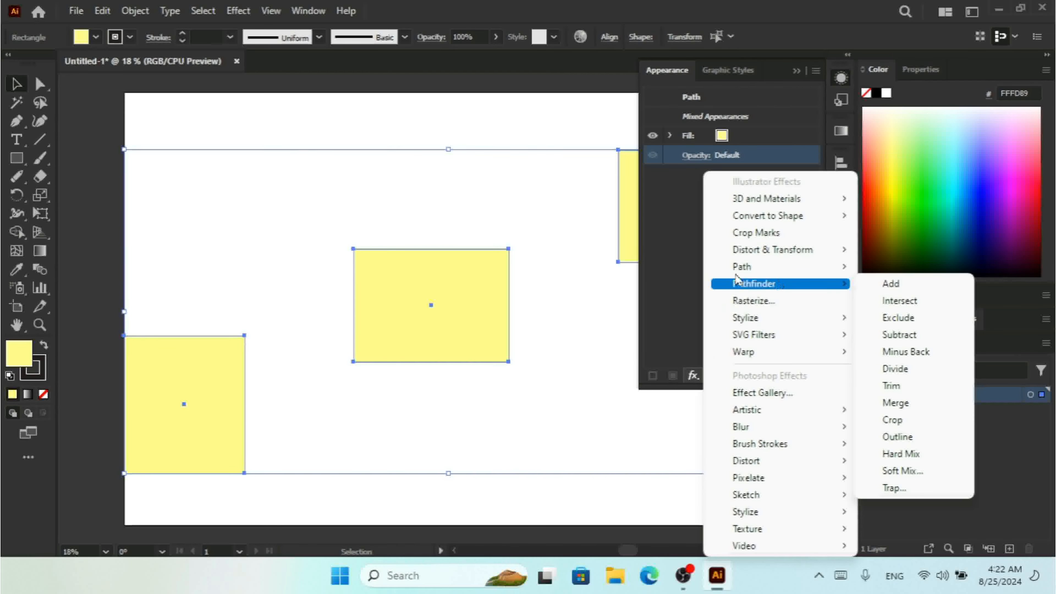
mouse_move(709, 268)
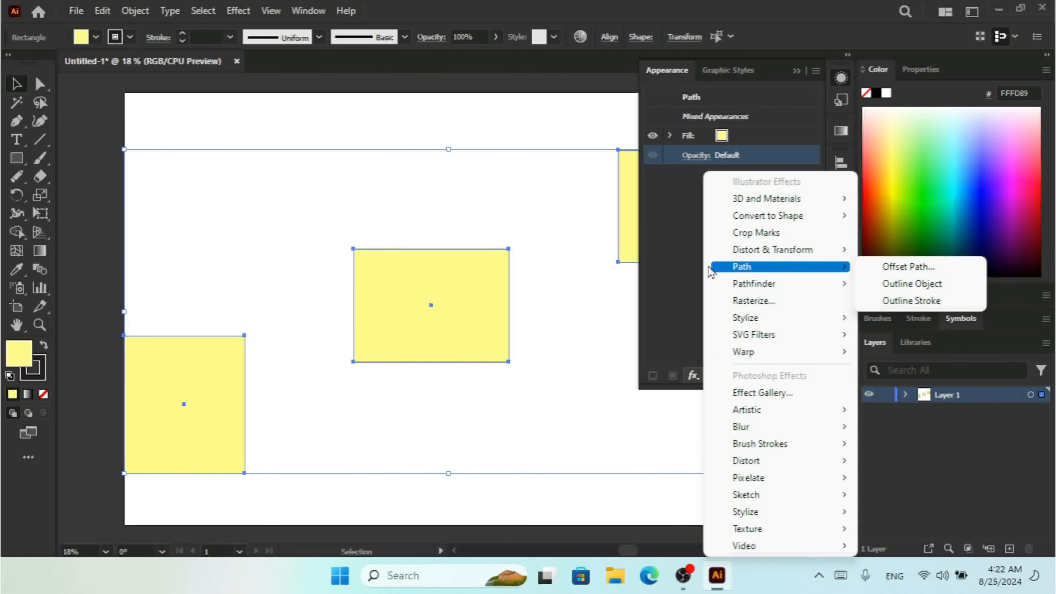
mouse_move(781, 257)
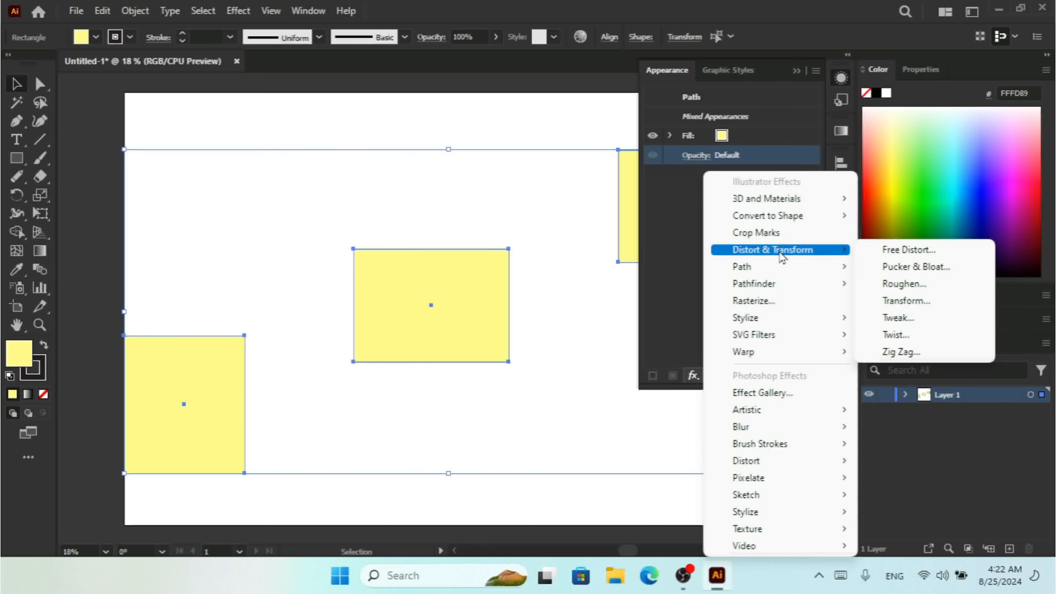
click(908, 351)
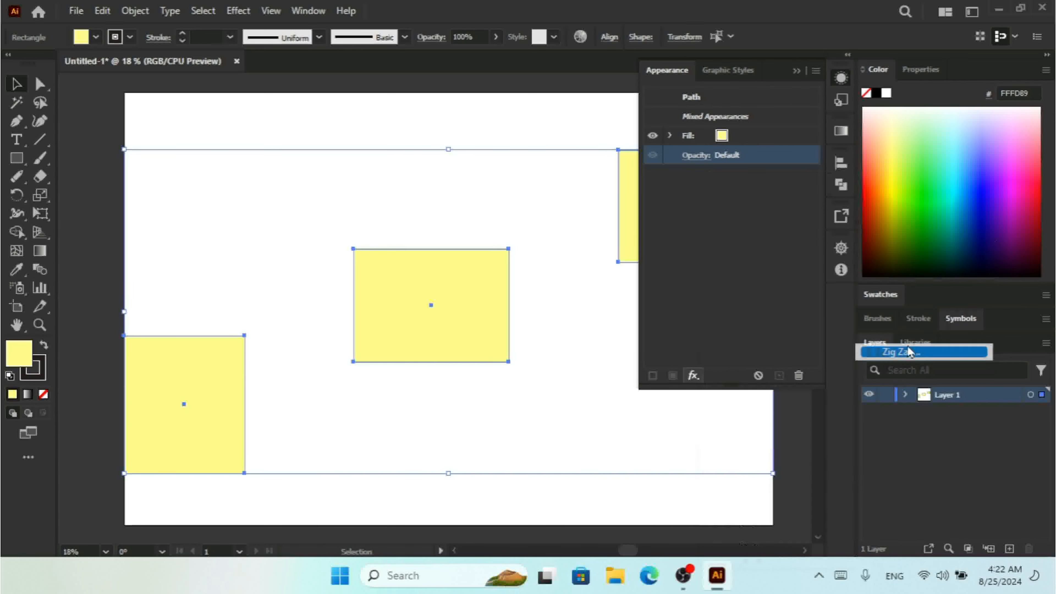
drag(677, 207, 731, 208)
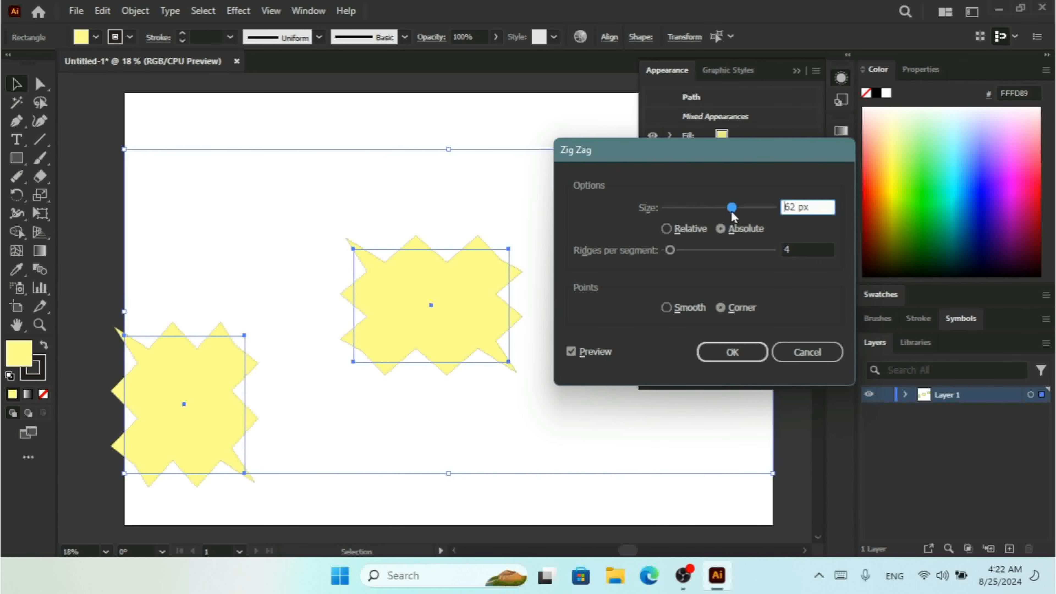
click(732, 351)
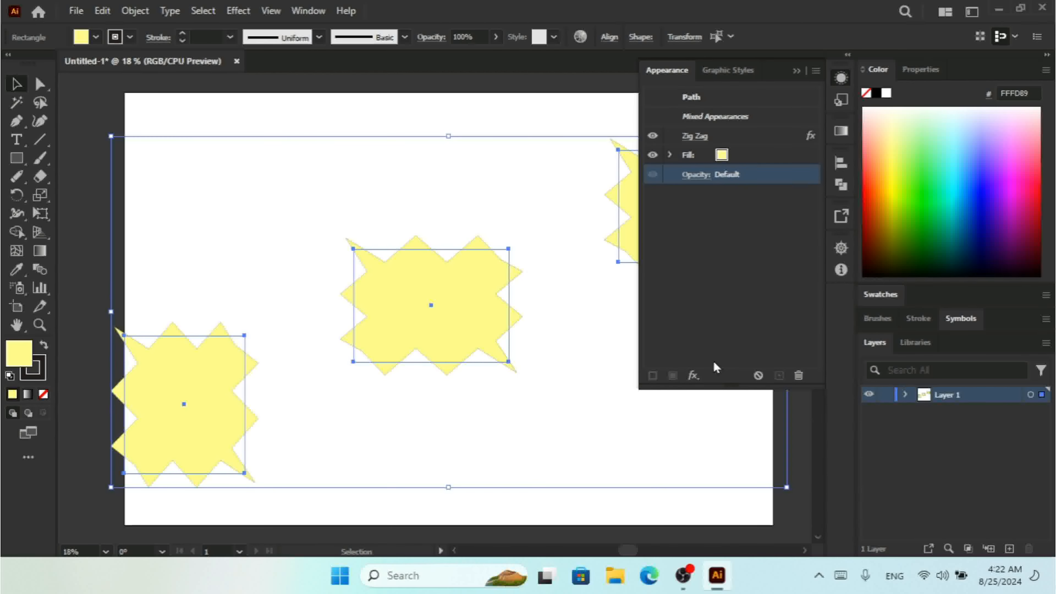
Add a Roughen effect with 5% relative size, detail 10/in and corner points to the rectangles, and hide that effect.
click(693, 375)
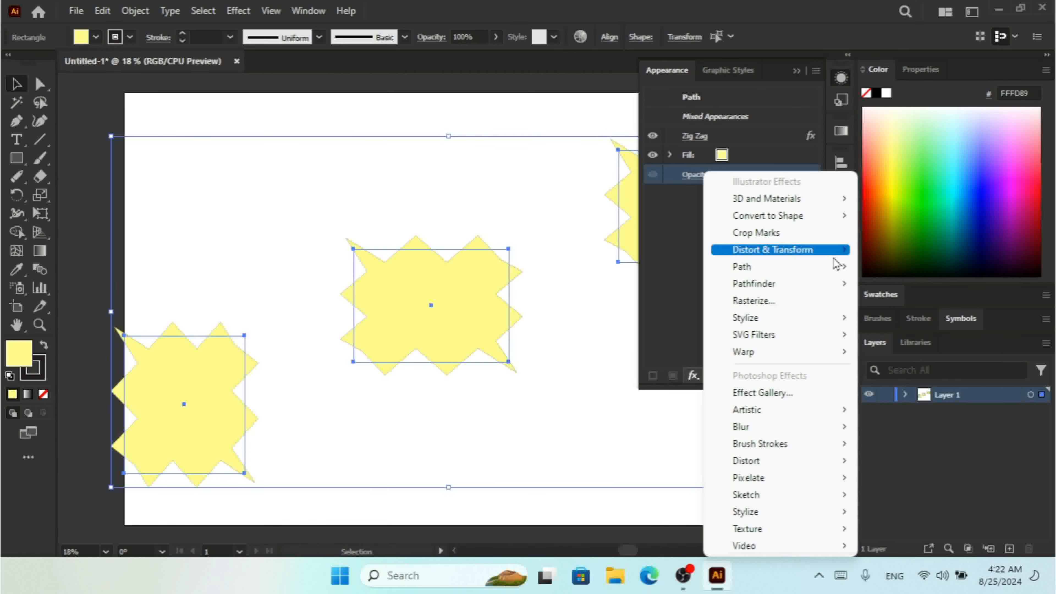
mouse_move(836, 260)
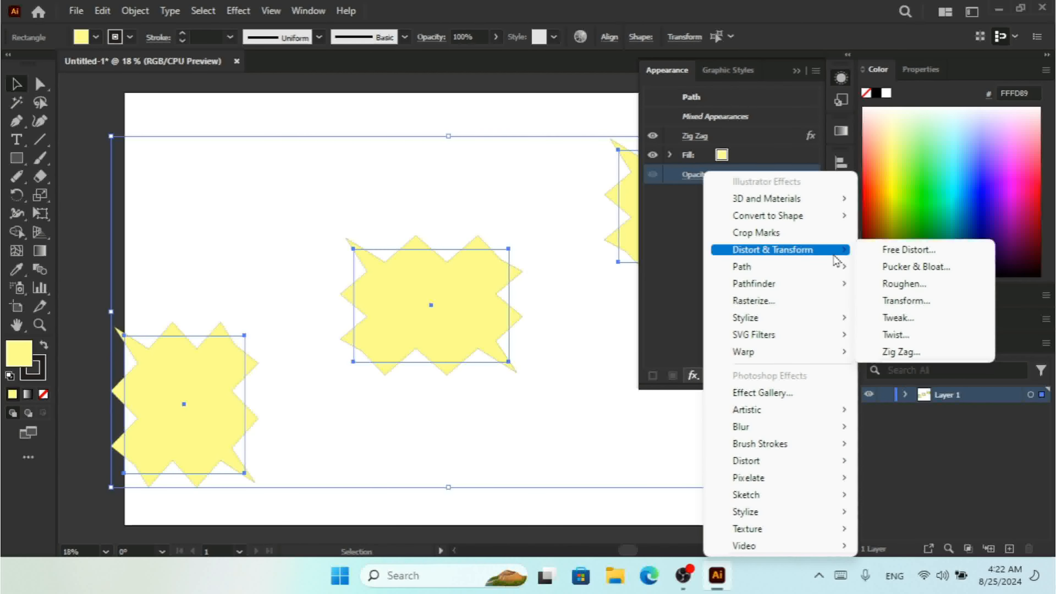
click(912, 284)
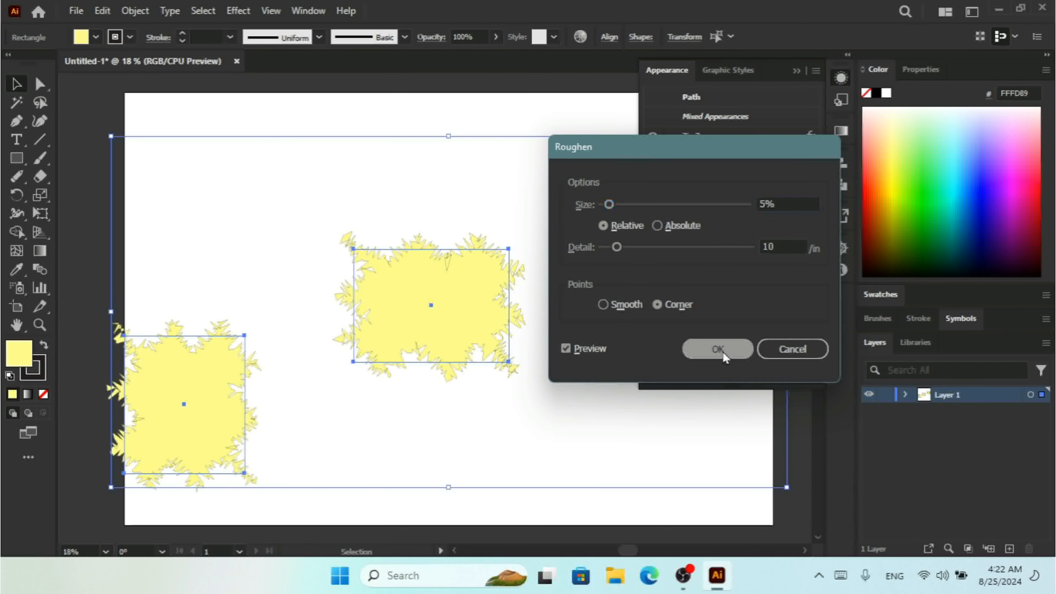
click(718, 349)
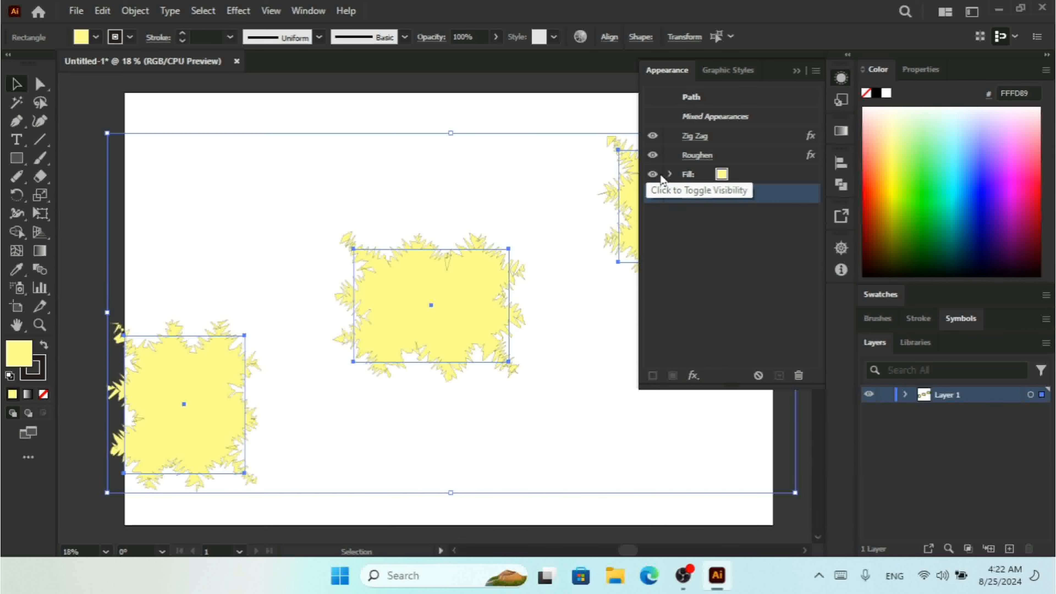
click(652, 155)
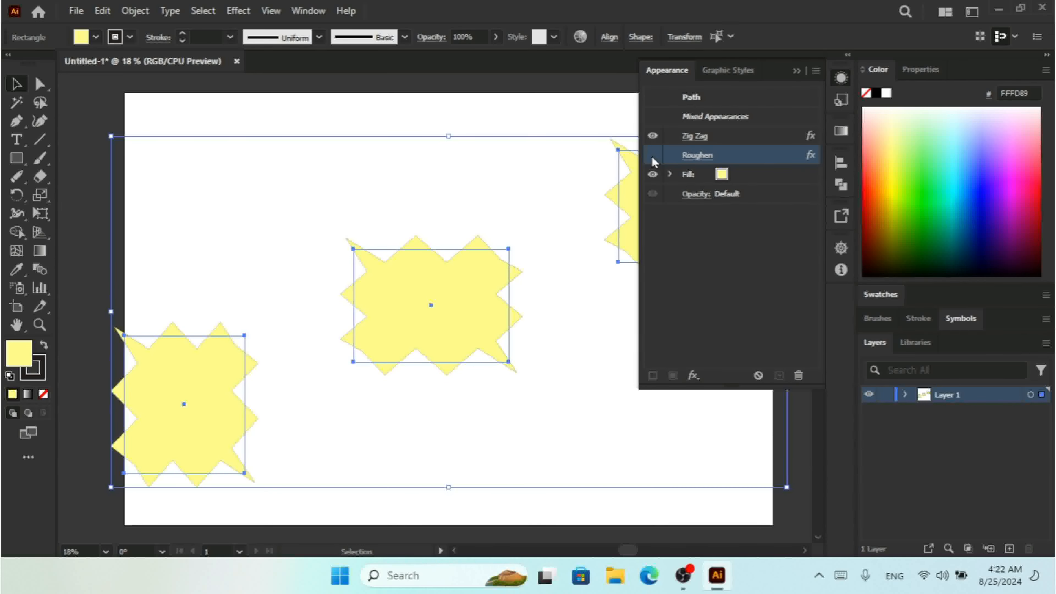
Make the Roughen effect visible again and apply Show All Hidden Attributes to the selected rectangles.
click(652, 155)
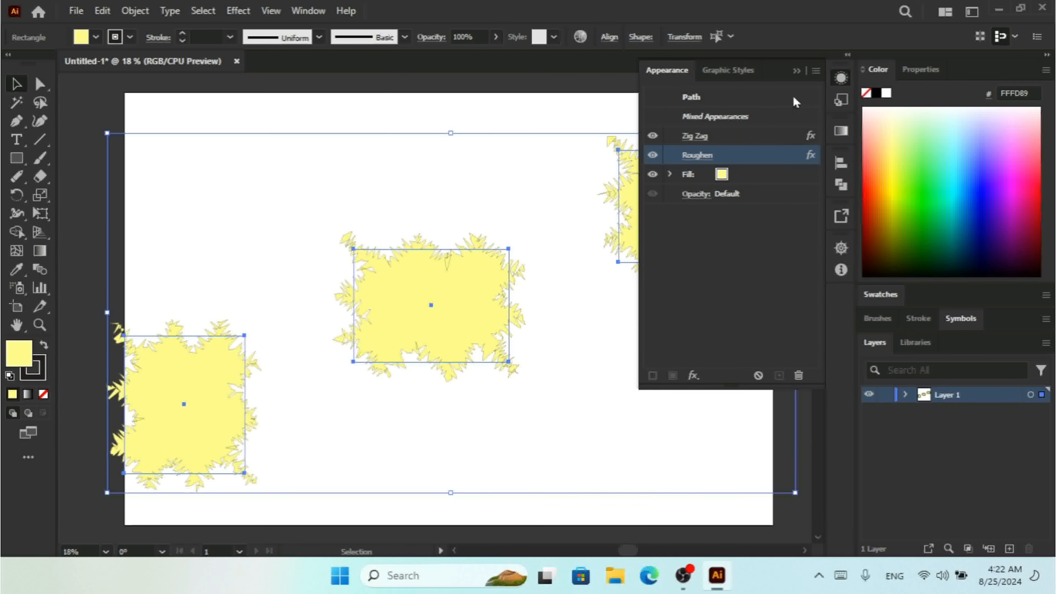
click(816, 71)
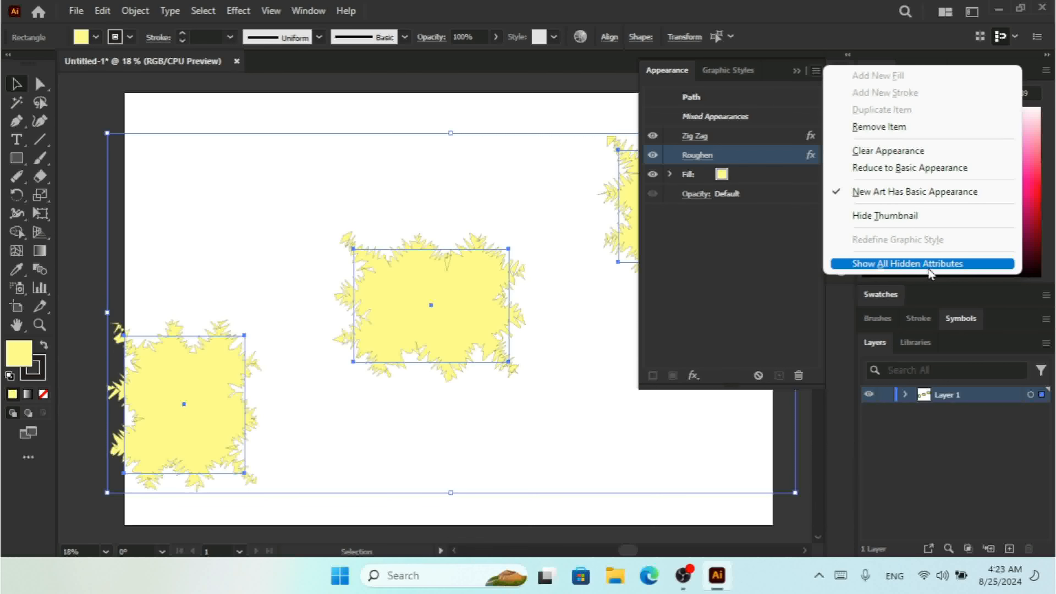
click(912, 266)
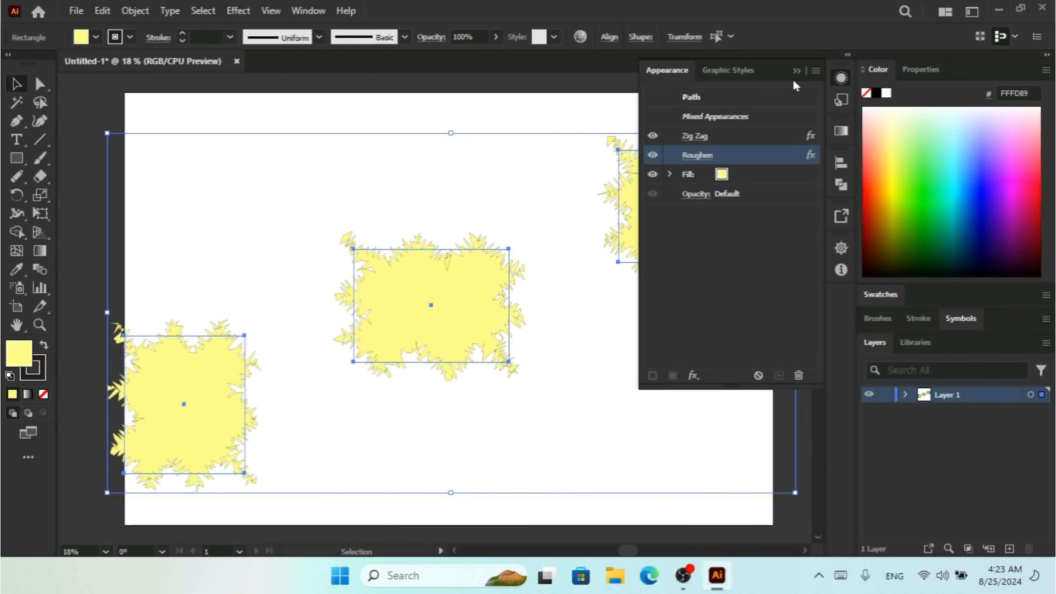
click(814, 71)
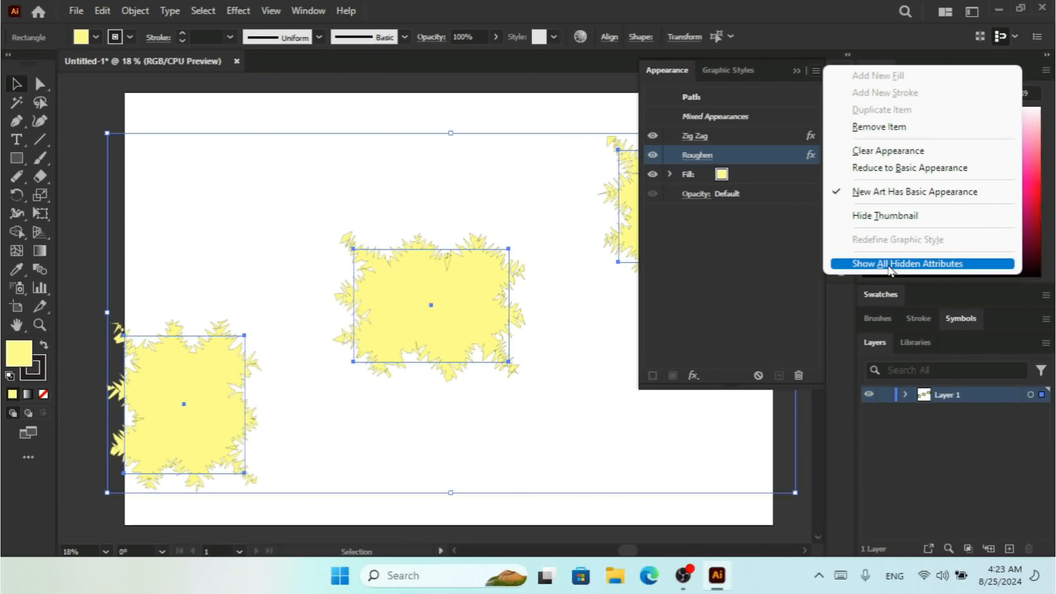
click(844, 266)
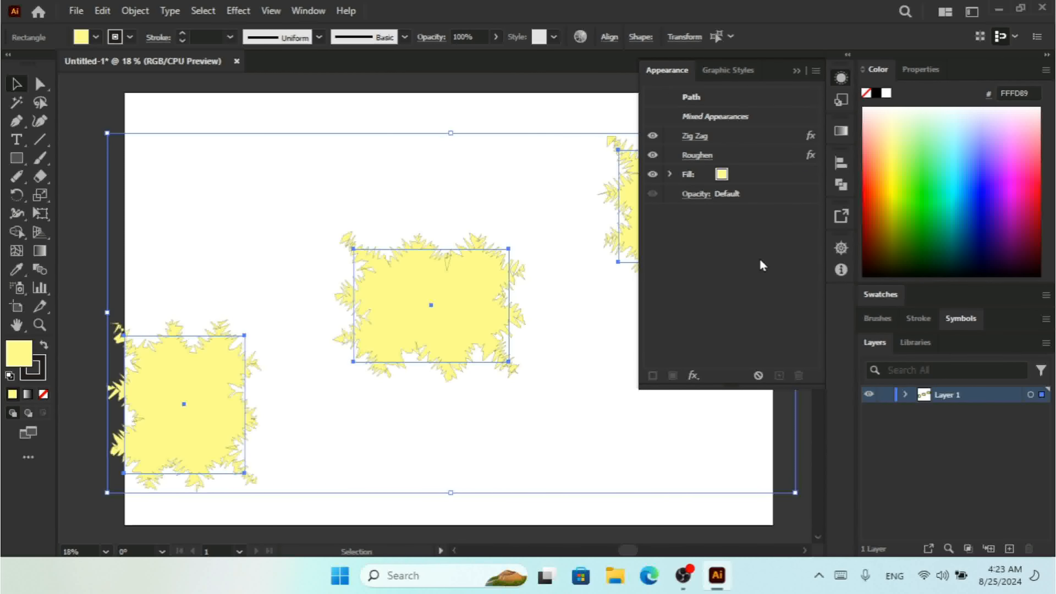
Show the artboard list in place of the Appearance settings and add three new artboards to the document.
click(307, 11)
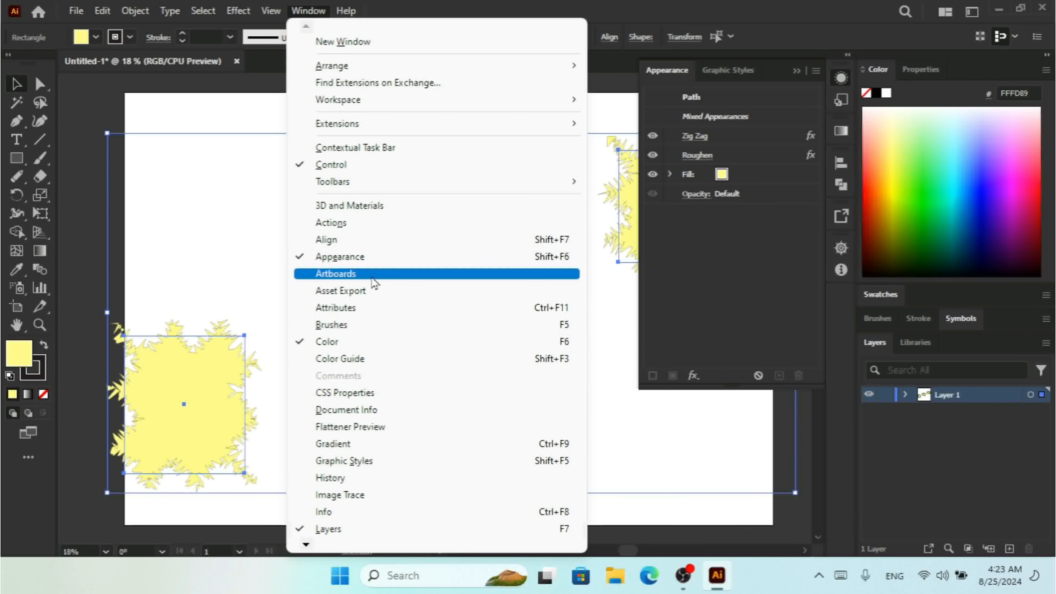
click(341, 274)
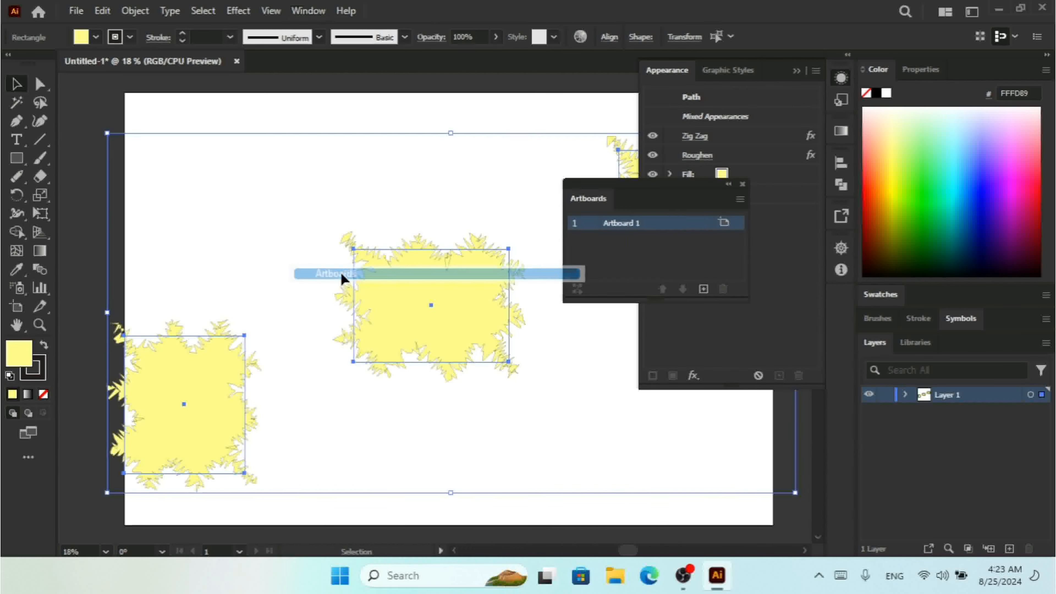
click(807, 73)
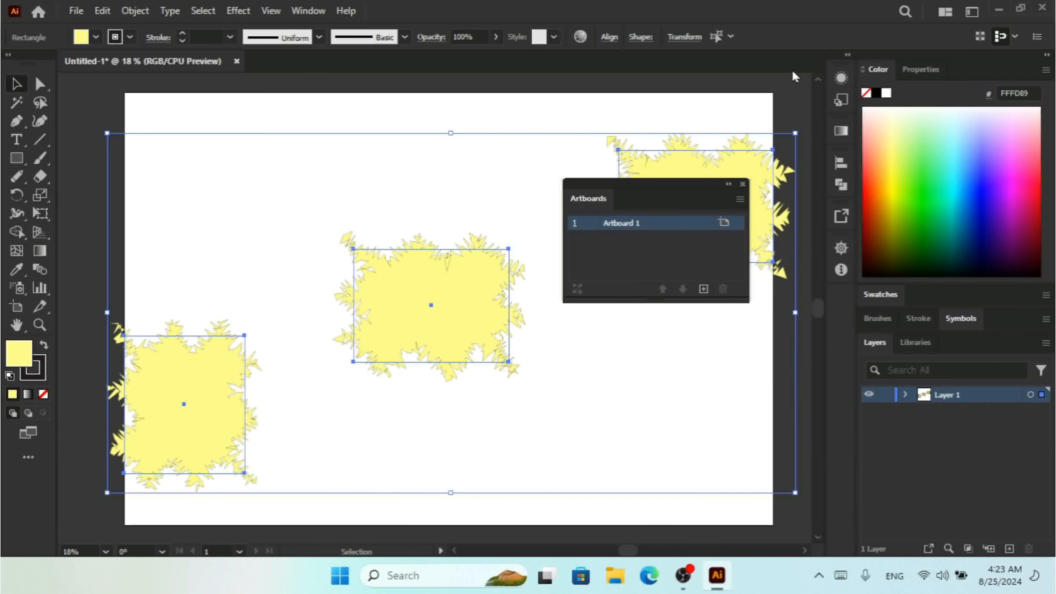
drag(659, 194, 353, 187)
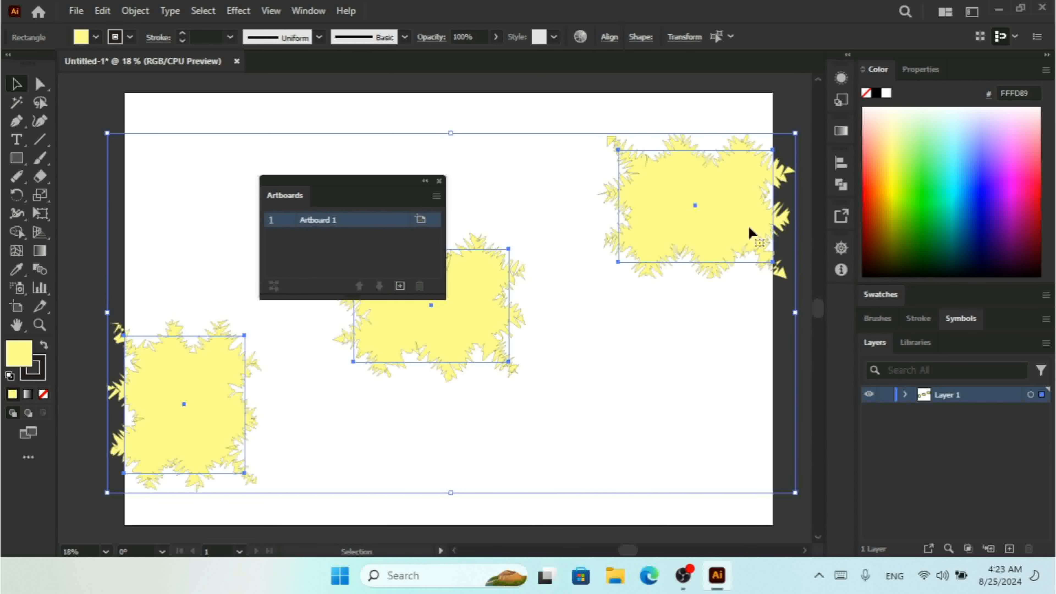
click(399, 287)
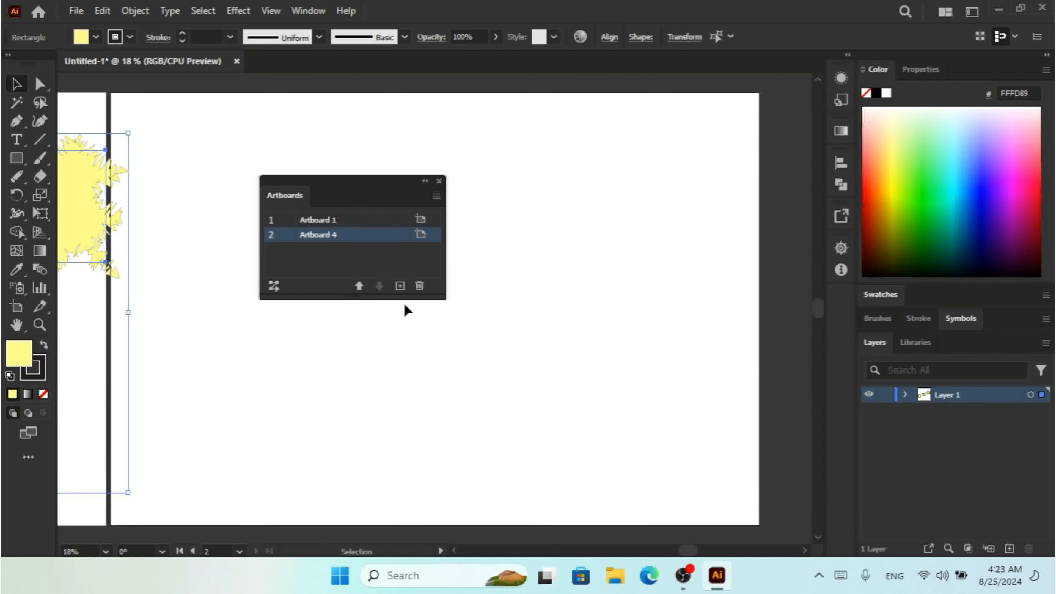
click(400, 286)
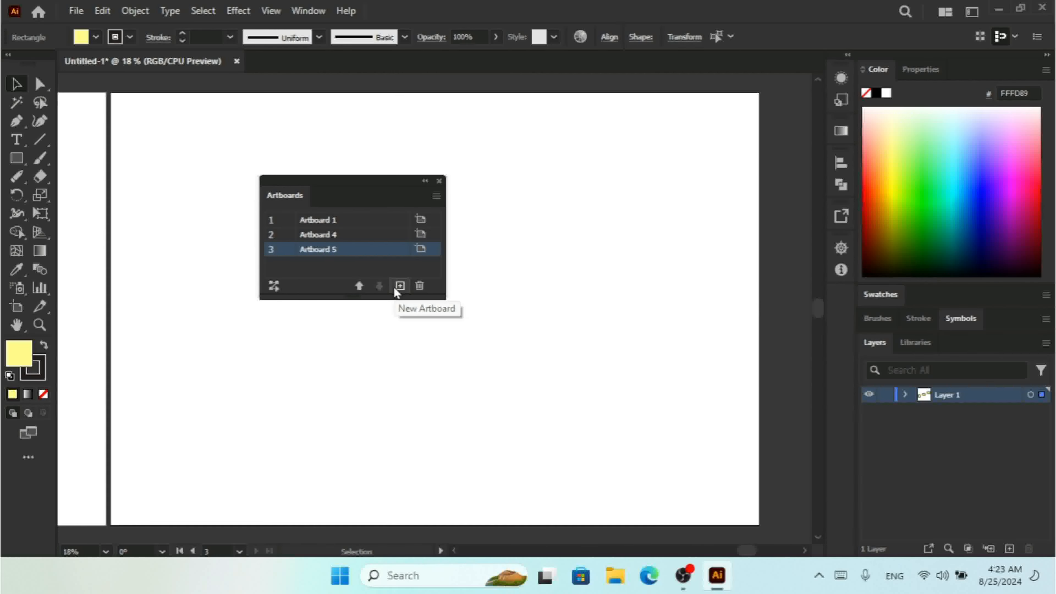
click(399, 286)
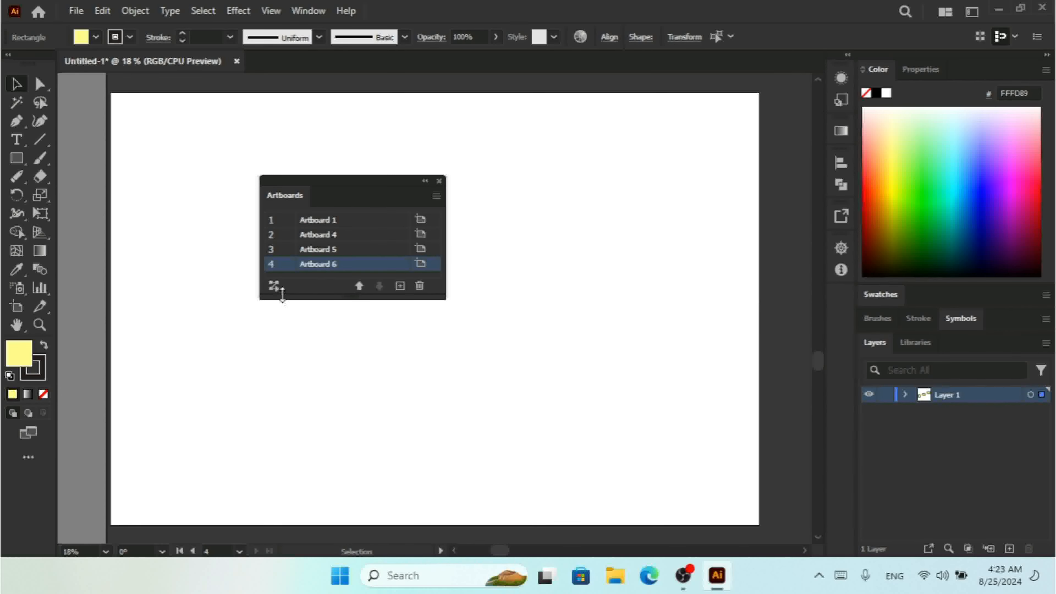
Reorder the artboards by moving Artboard 6 up to first place in the list.
click(361, 284)
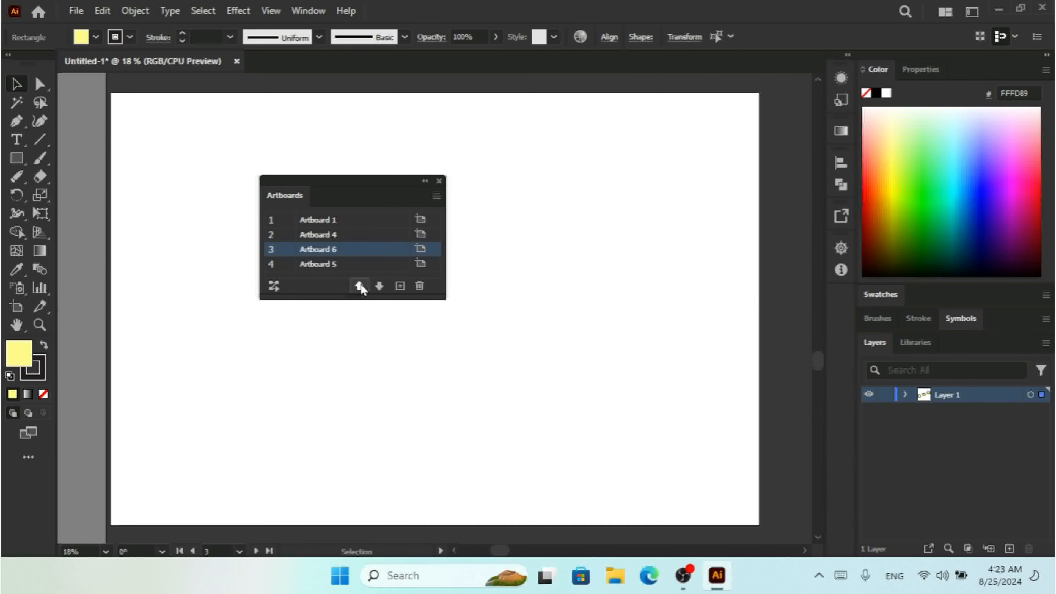
click(378, 286)
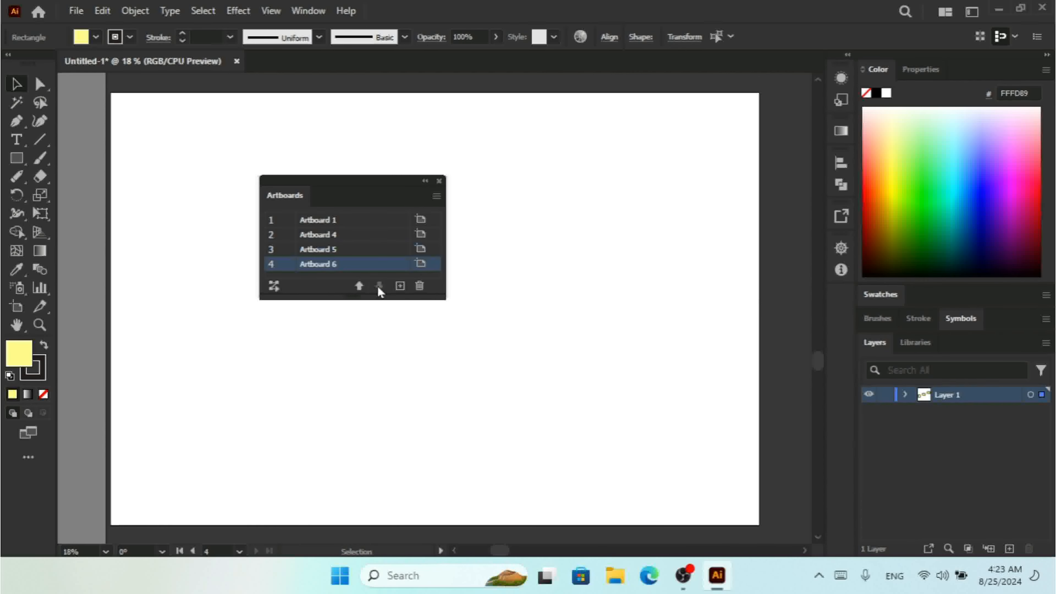
click(360, 285)
click(360, 285)
click(360, 284)
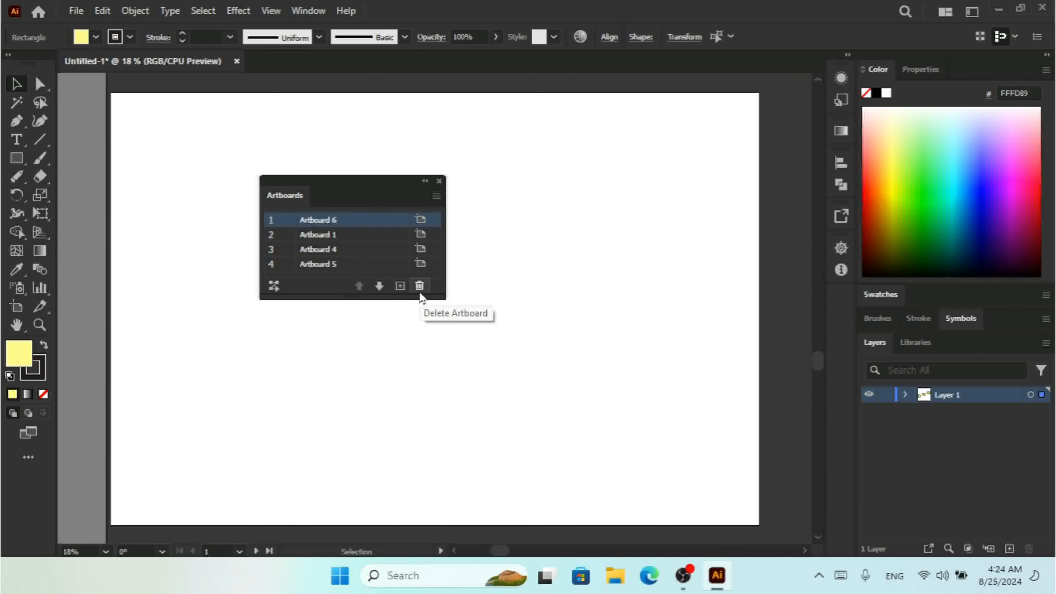
Rearrange all artboards in a grid by column with 2 rows and 40 px spacing, and fit them all in view.
click(273, 290)
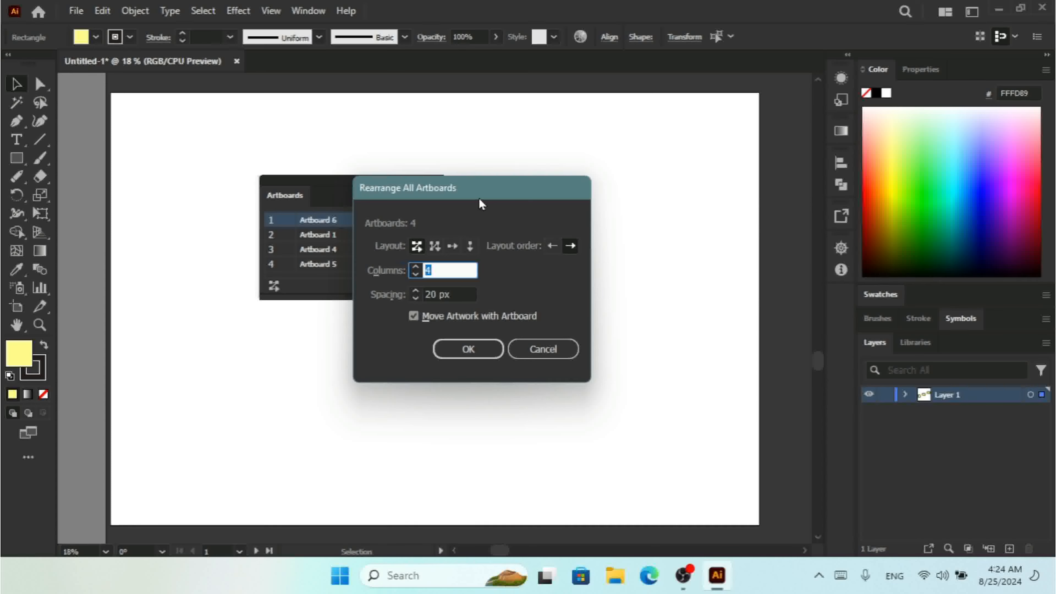
drag(478, 196, 570, 184)
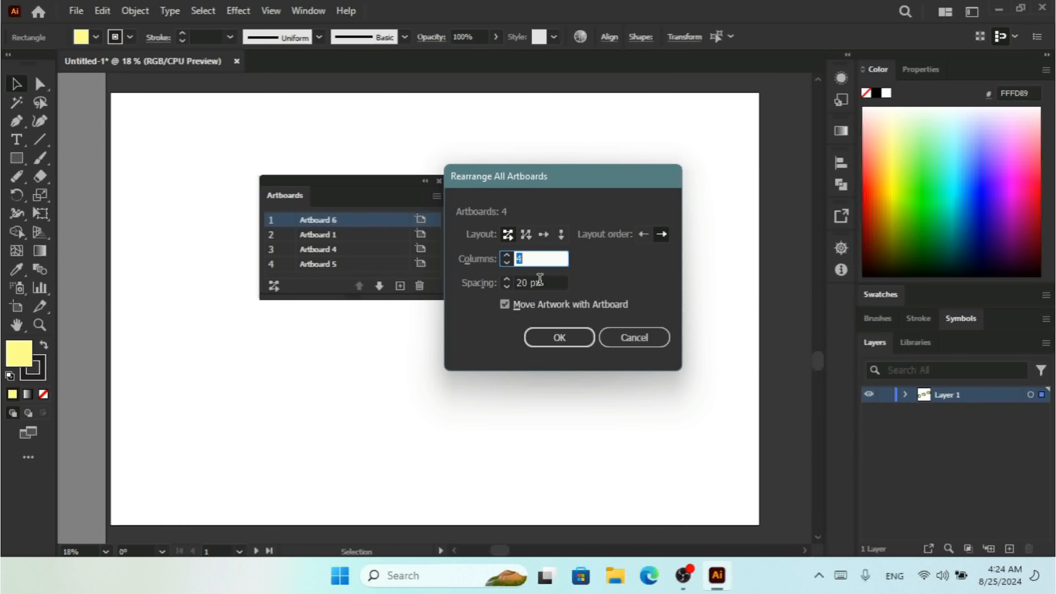
key(Tab)
text(40)
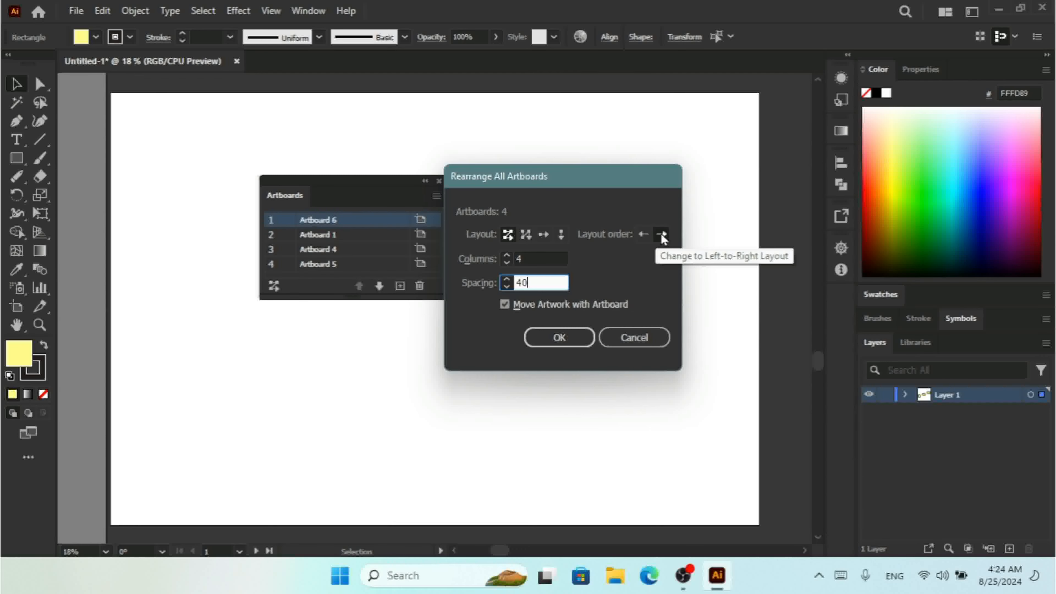
click(525, 232)
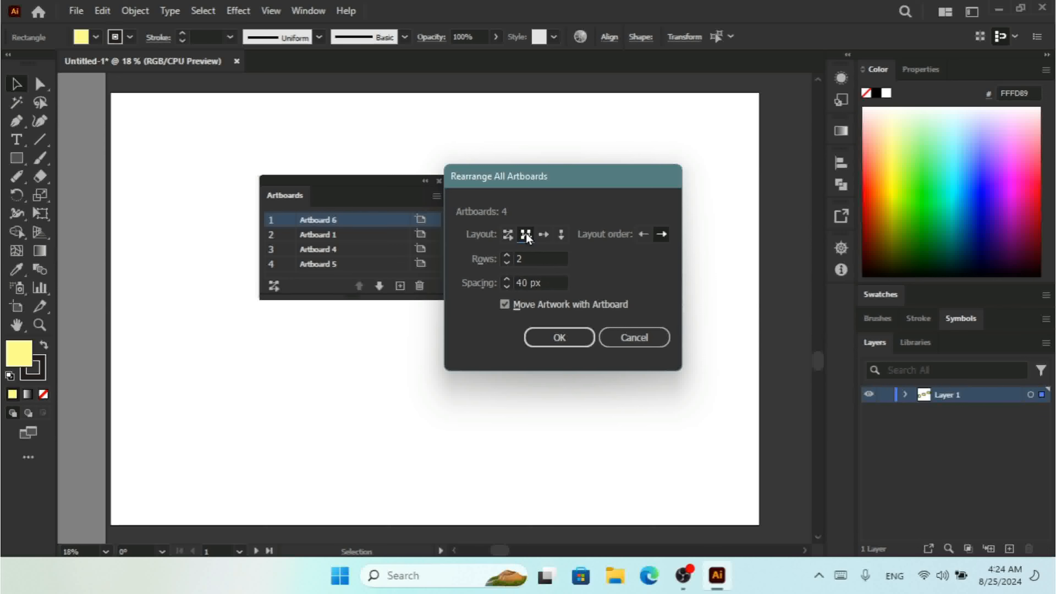
click(558, 338)
key(ctrl+alt+0)
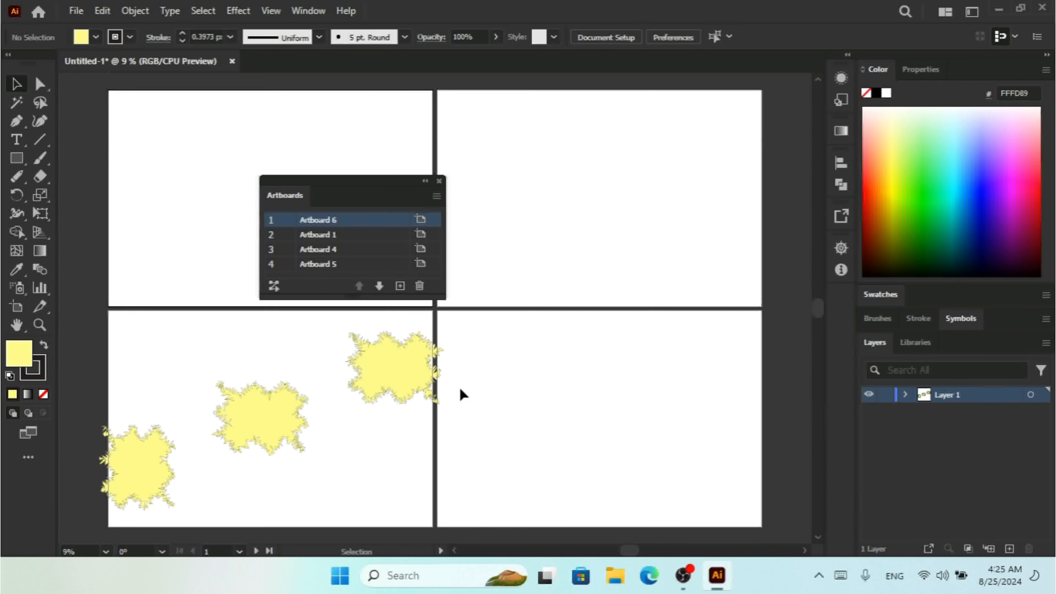
Rearrange all artboards in a grid by row with 2 columns and 40 px spacing.
key(a)
key(ctrl+minus)
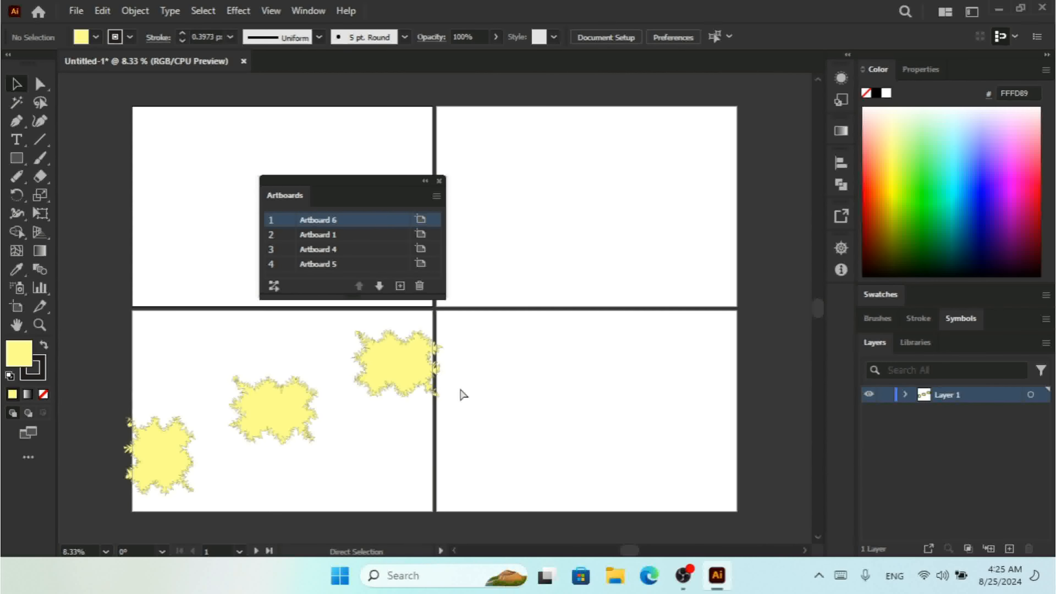
key(v)
drag(362, 183, 290, 145)
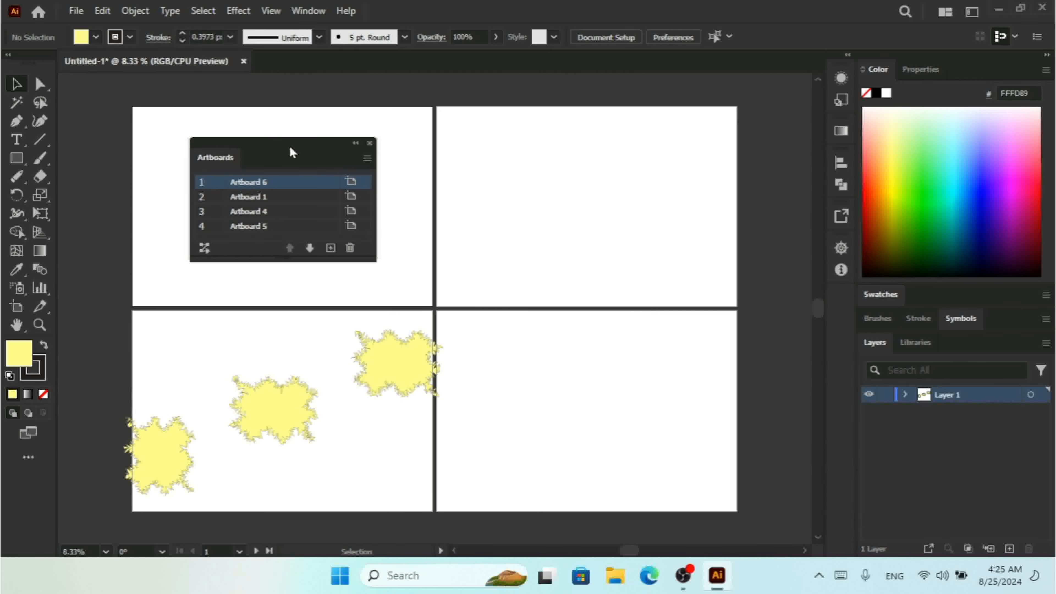
click(204, 248)
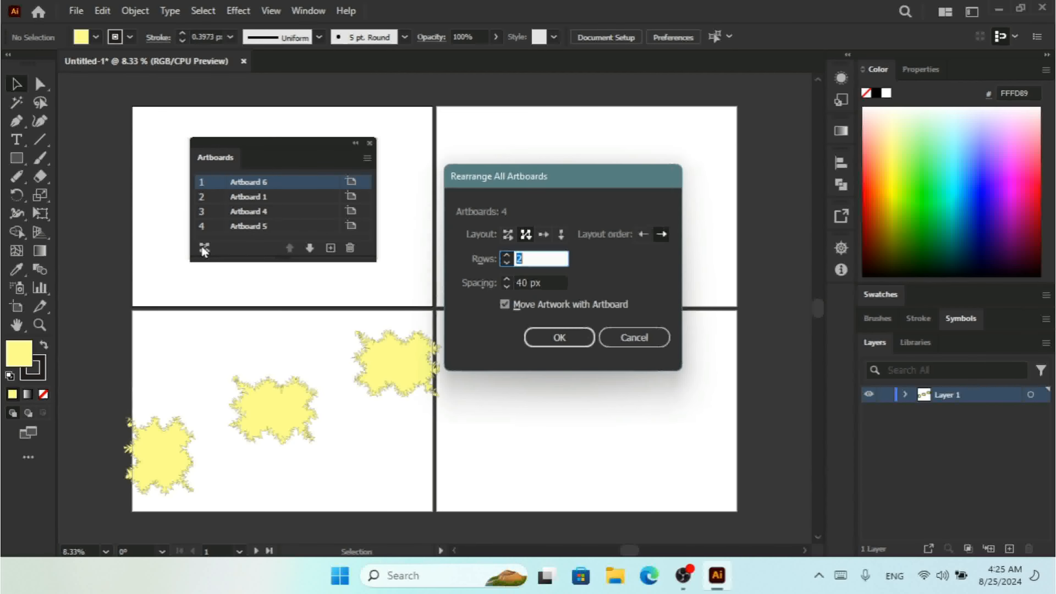
click(507, 234)
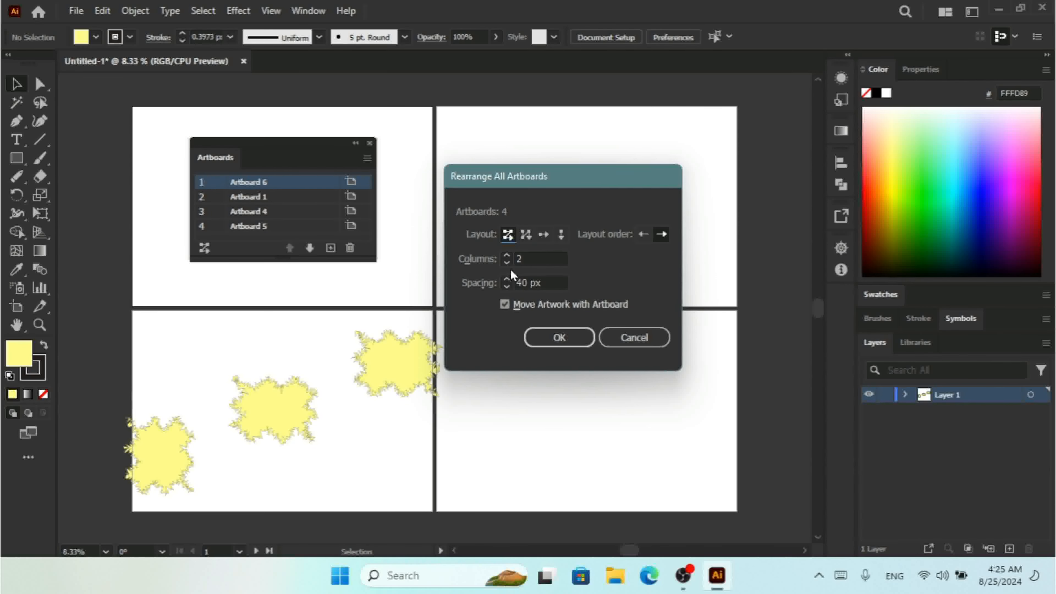
click(544, 335)
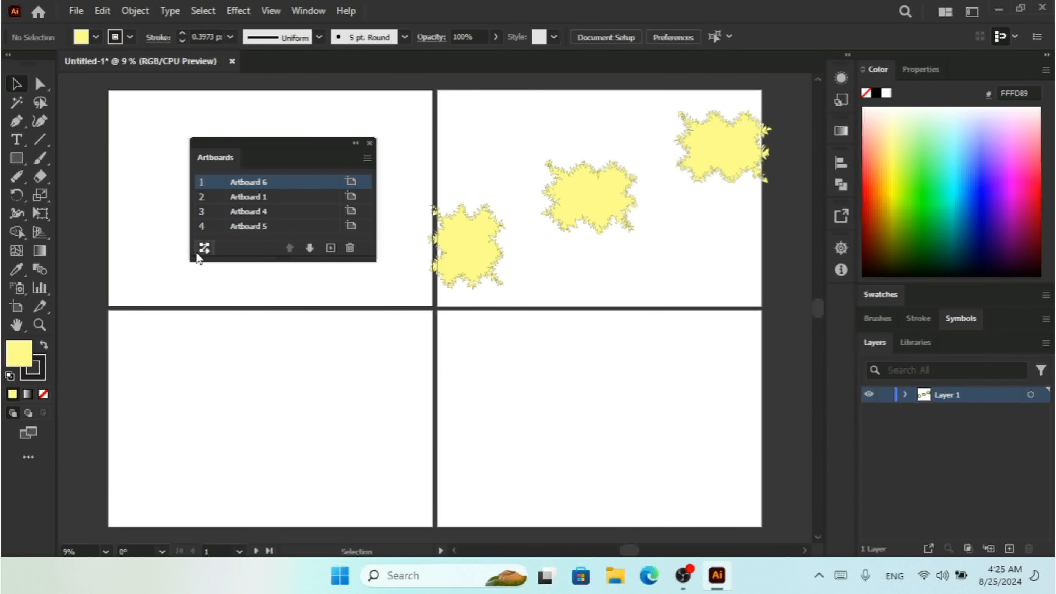
Rearrange all artboards into a single horizontal row with 40 px spacing.
click(204, 248)
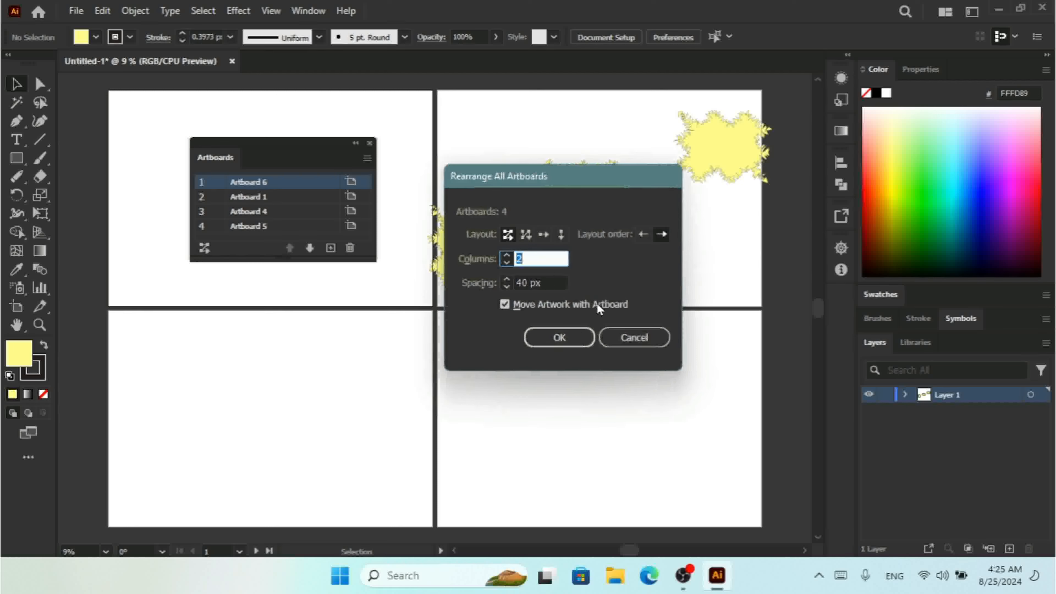
click(545, 234)
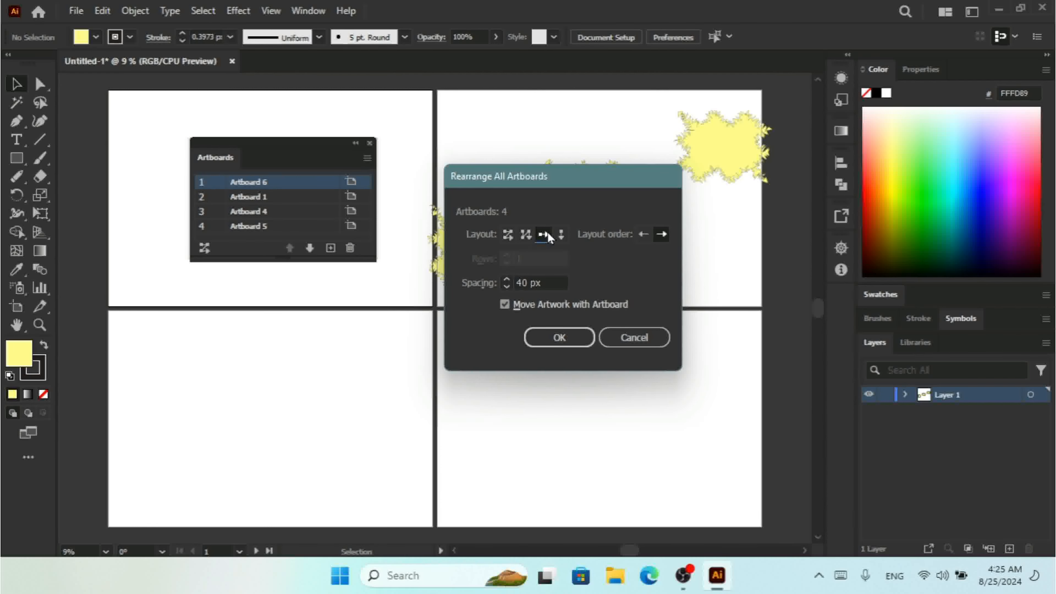
click(559, 337)
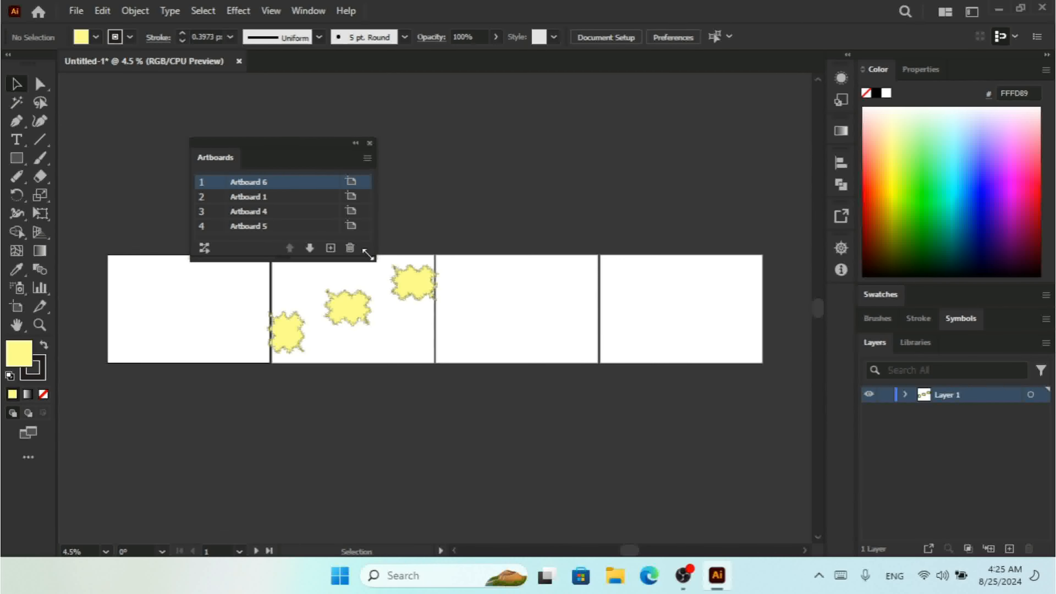
Rearrange all artboards into a single vertical column with 40 px spacing.
click(205, 247)
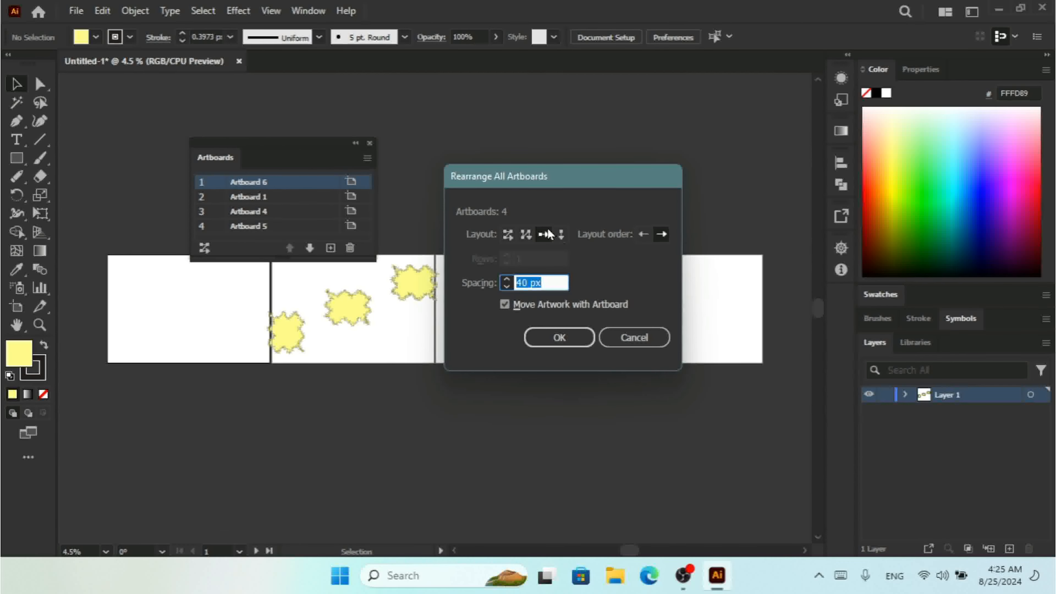
click(559, 234)
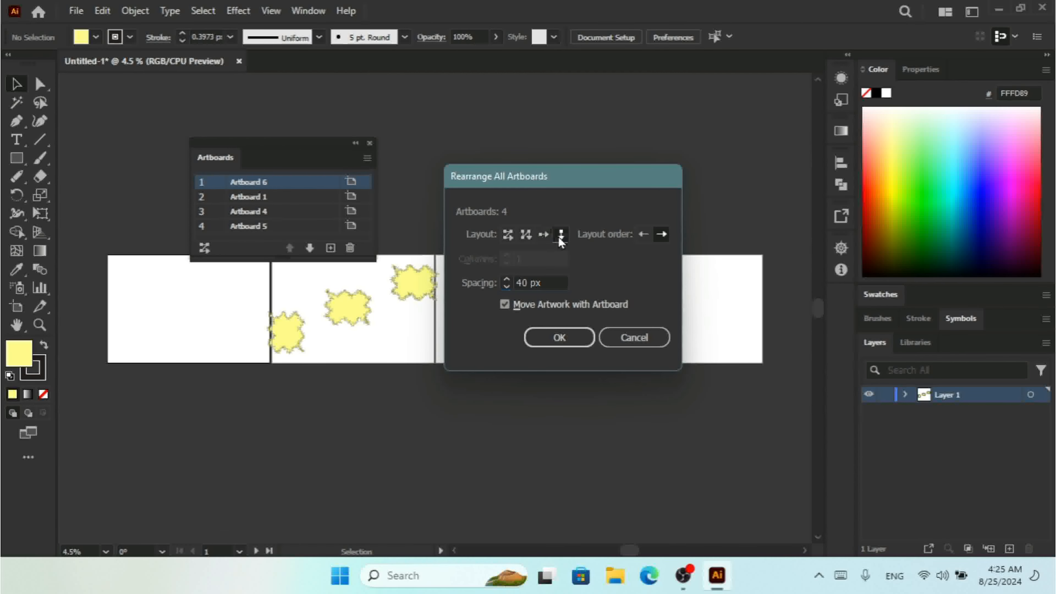
click(559, 338)
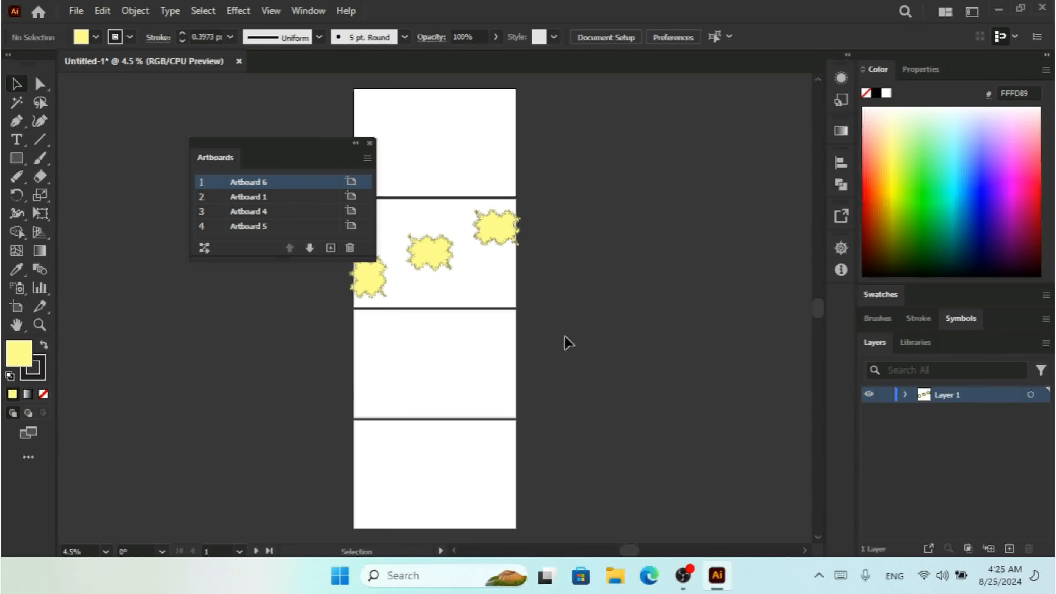
Close the artboard list to leave the artwork unobstructed.
click(301, 12)
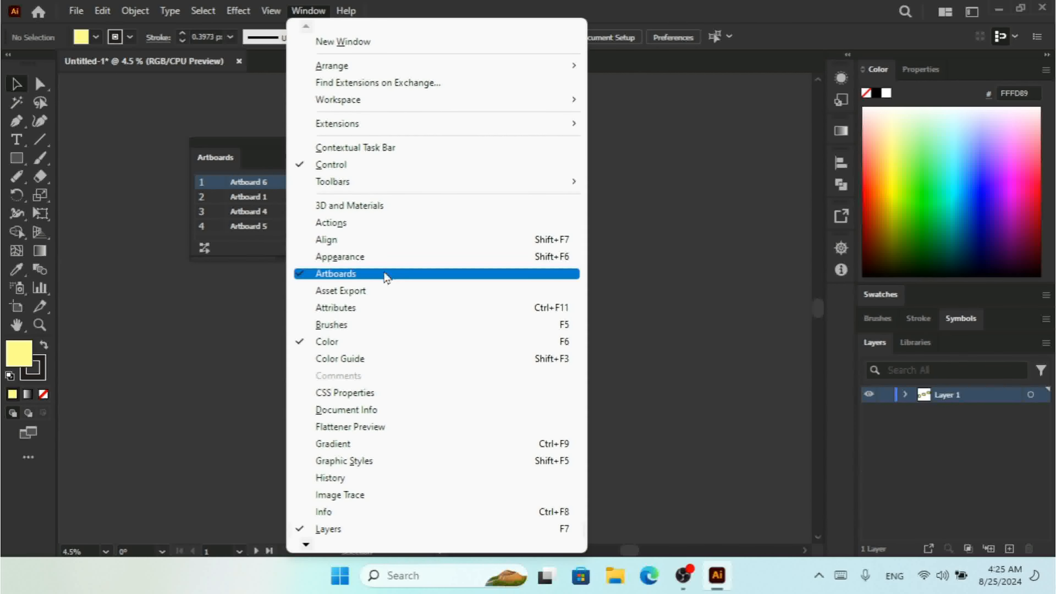
click(250, 149)
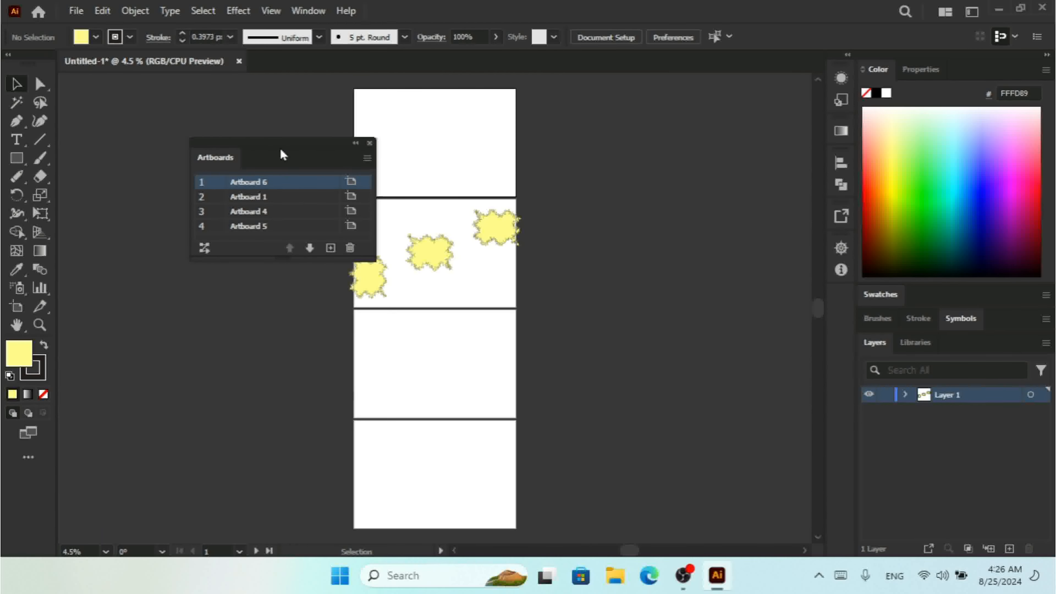
click(370, 143)
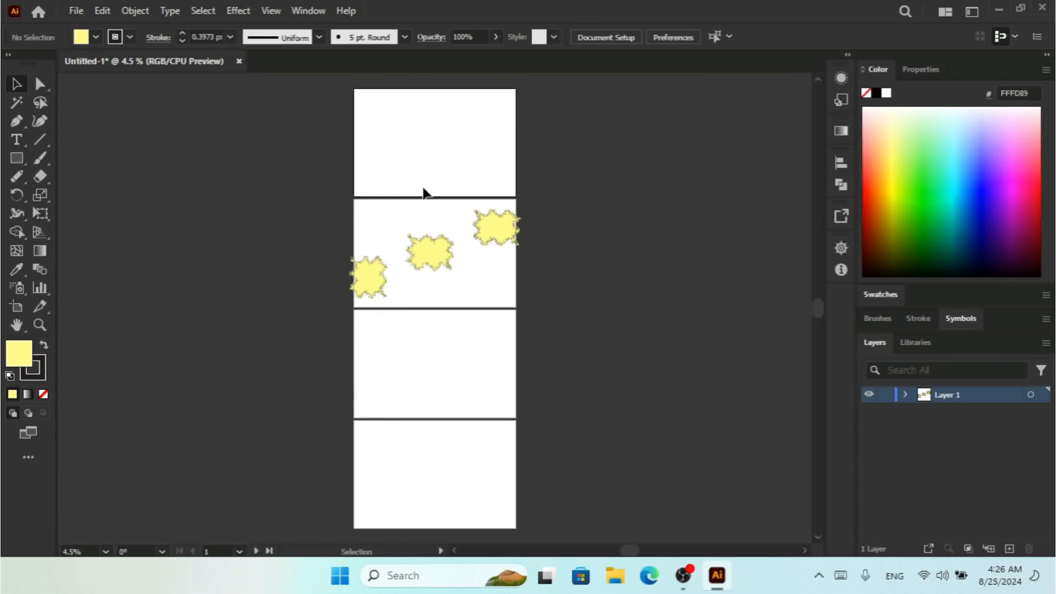
key(a)
key(ctrl+plus)
key(ctrl+plus)
key(ctrl+plus)
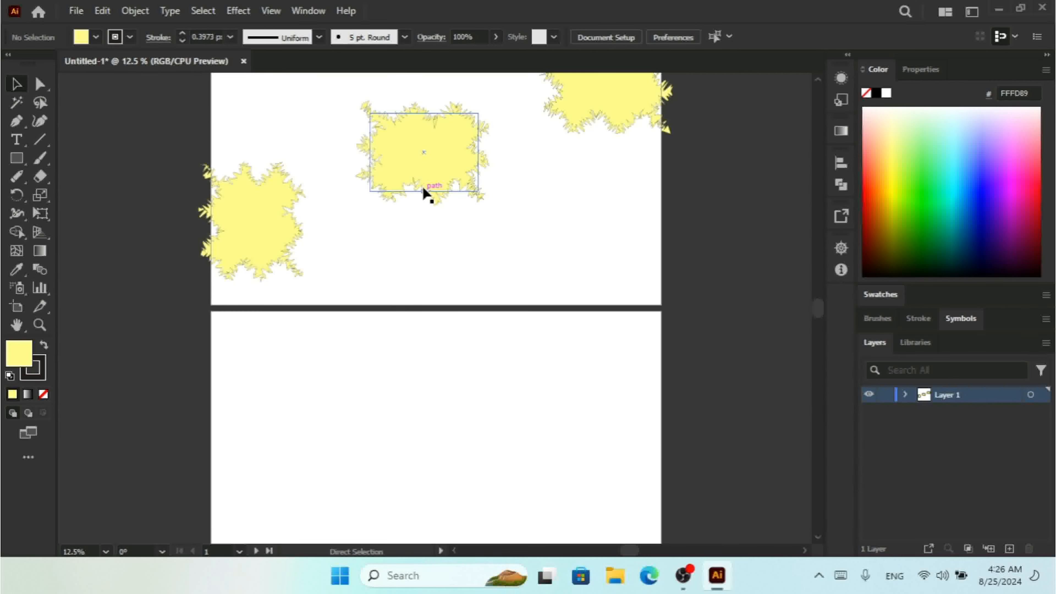
click(303, 11)
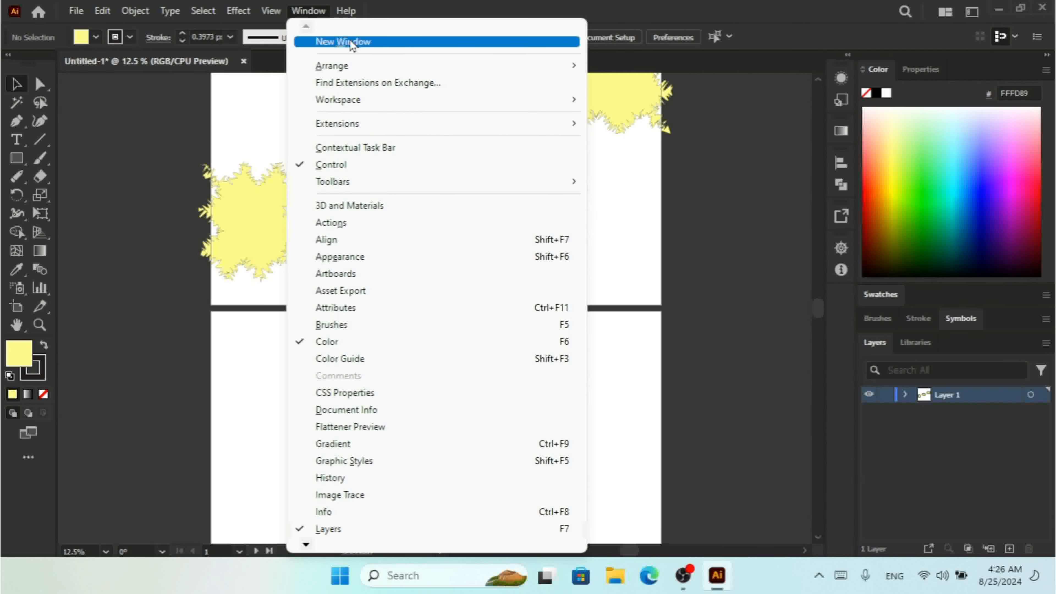
mouse_move(370, 65)
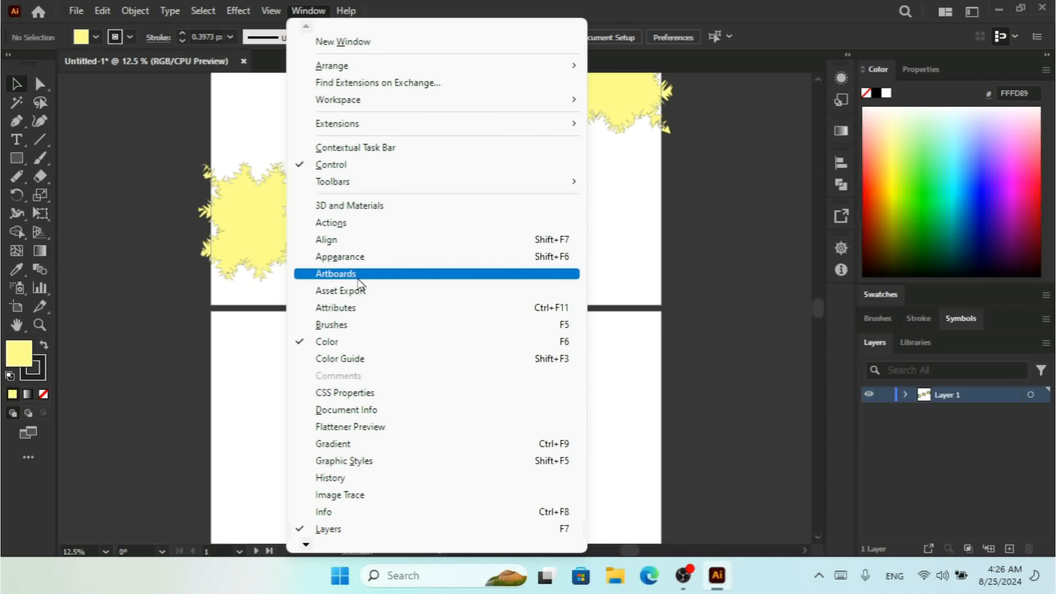
click(448, 7)
Delete the three yellow jagged-edged shapes one by one so that the artboards are empty.
click(461, 179)
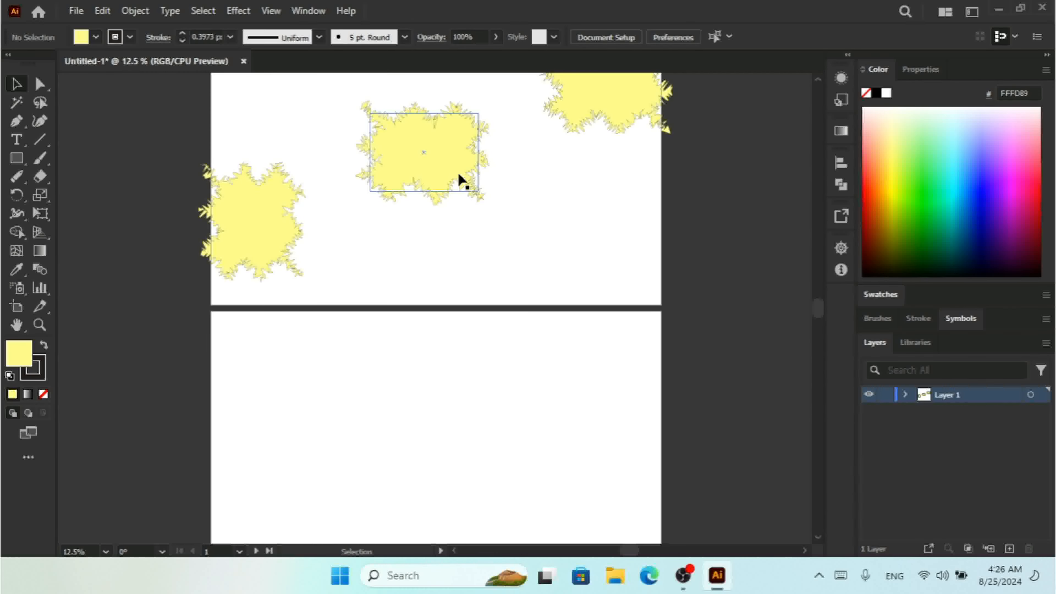
key(Delete)
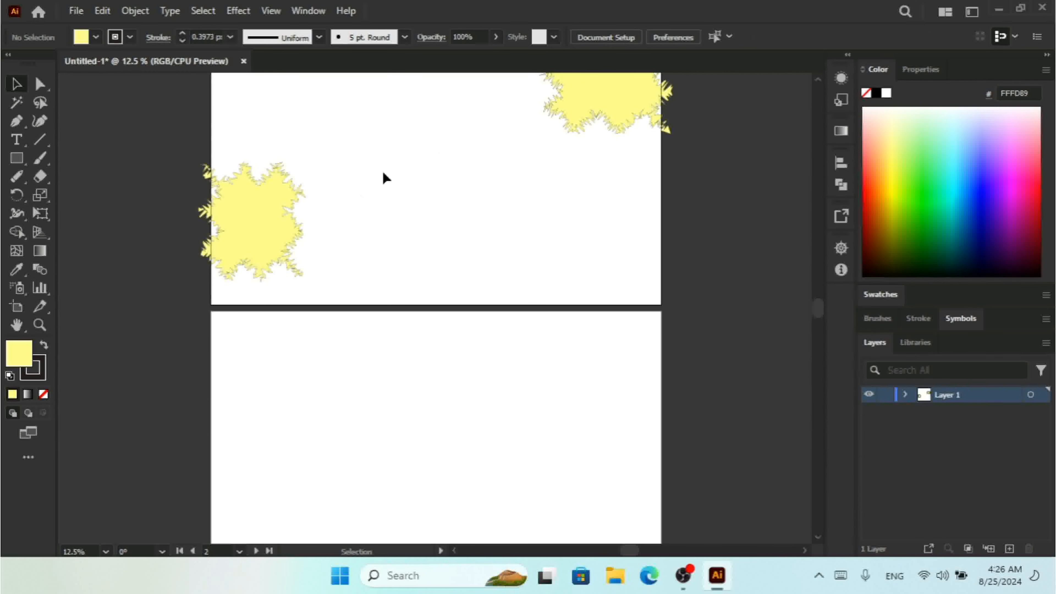
click(281, 230)
key(Delete)
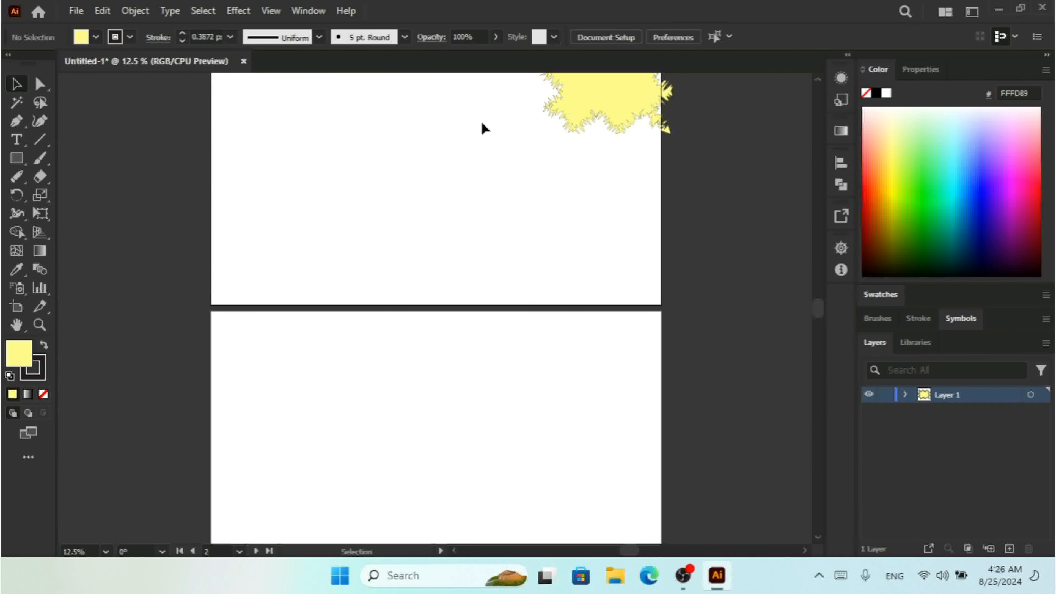
drag(597, 102, 366, 224)
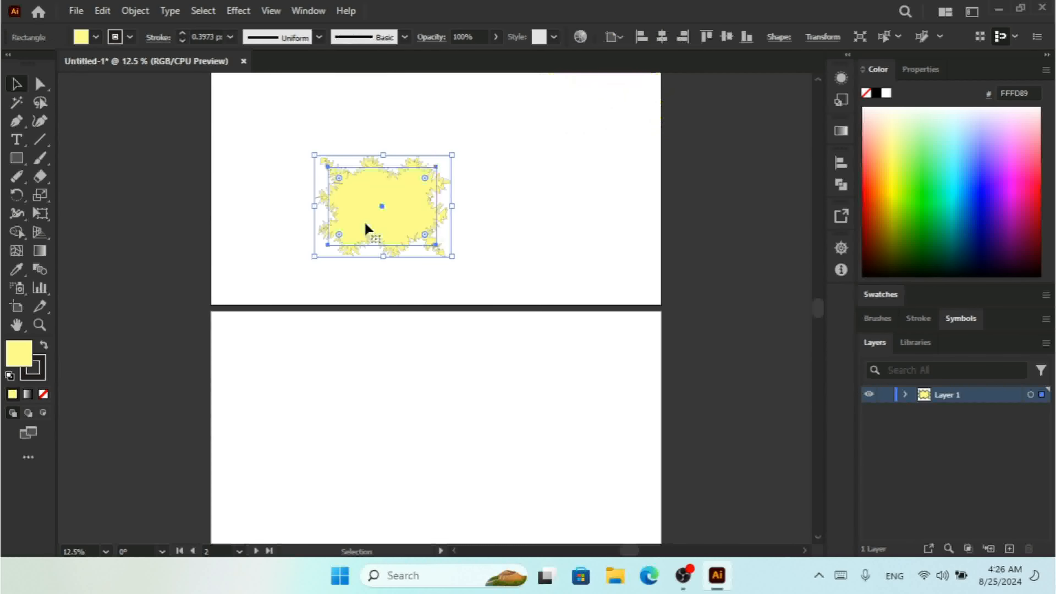
key(Delete)
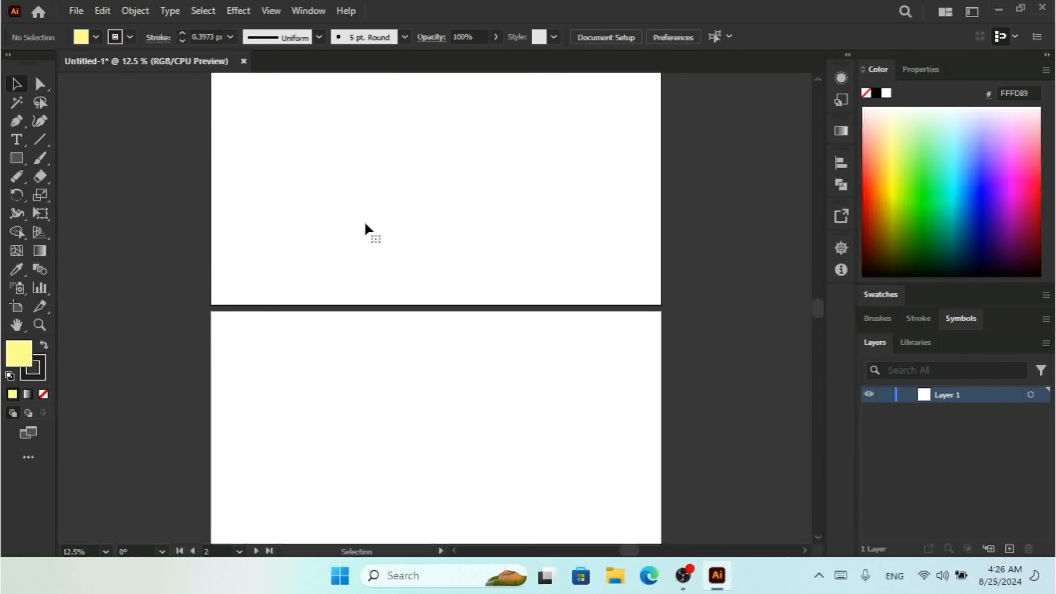